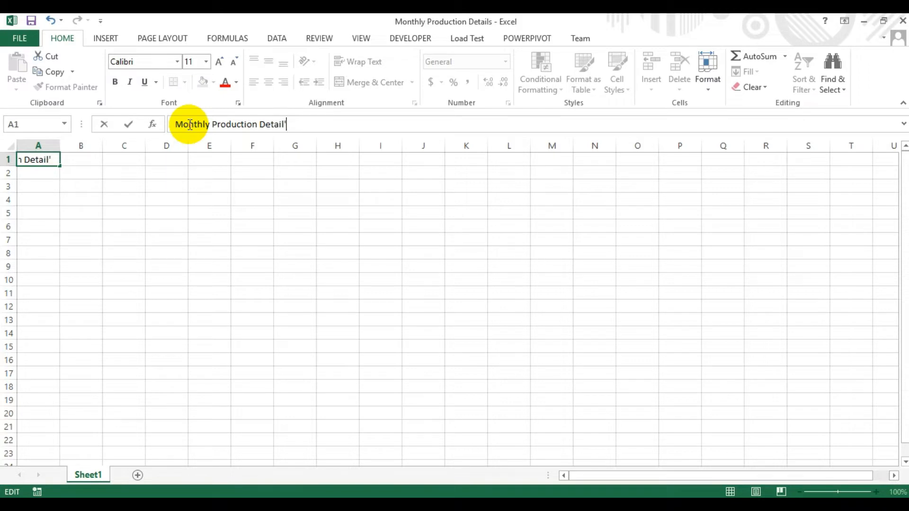
Complete the sheet title in cell A1 as "Monthly Production Detail's".
type("s")
key("Return")
key("Return")
Enter the labels Month, Aug and Date in cells A3, B3 and C3.
type("Mo")
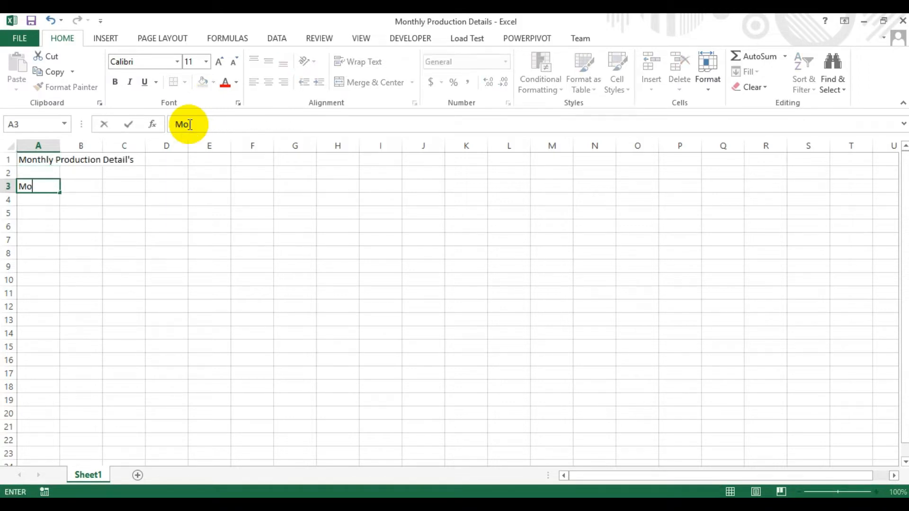
type("nth")
key("Tab")
type("Aug")
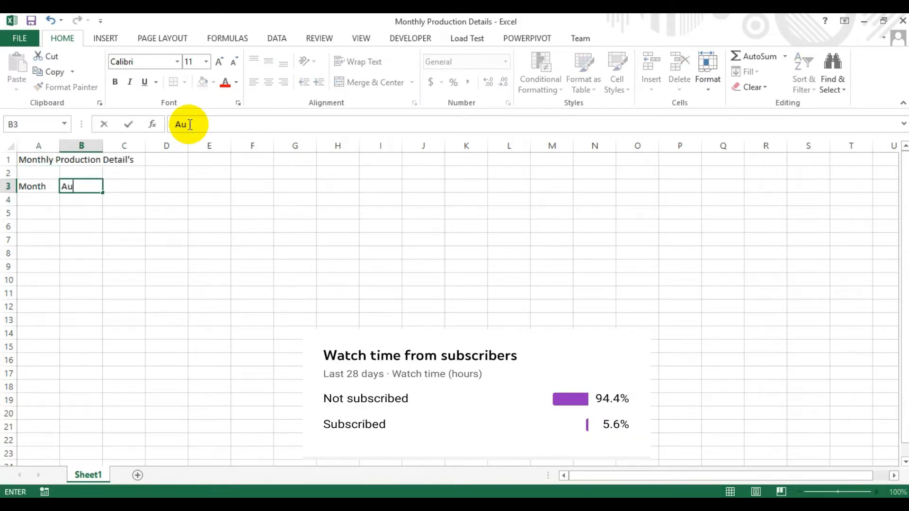
key("Tab")
type("Dat")
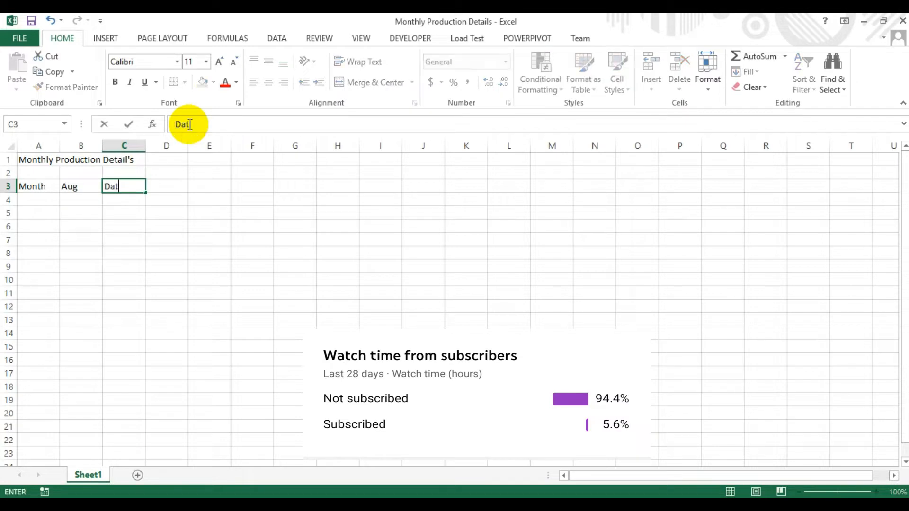
key("Tab")
Calculate the month's first date in D3 with the formula =DATEVALUE("1"&TEXT(B3,"mm-yyyy")).
type("=")
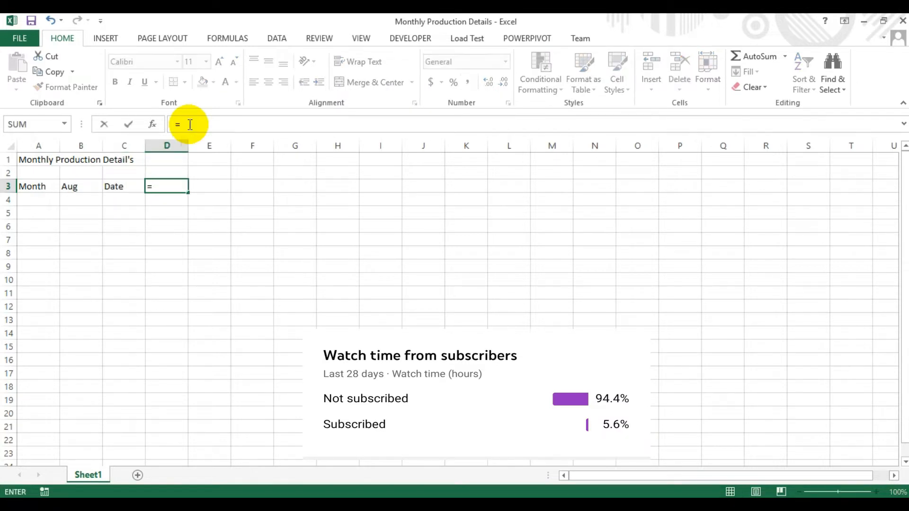
type("da")
key("Down")
key("Tab")
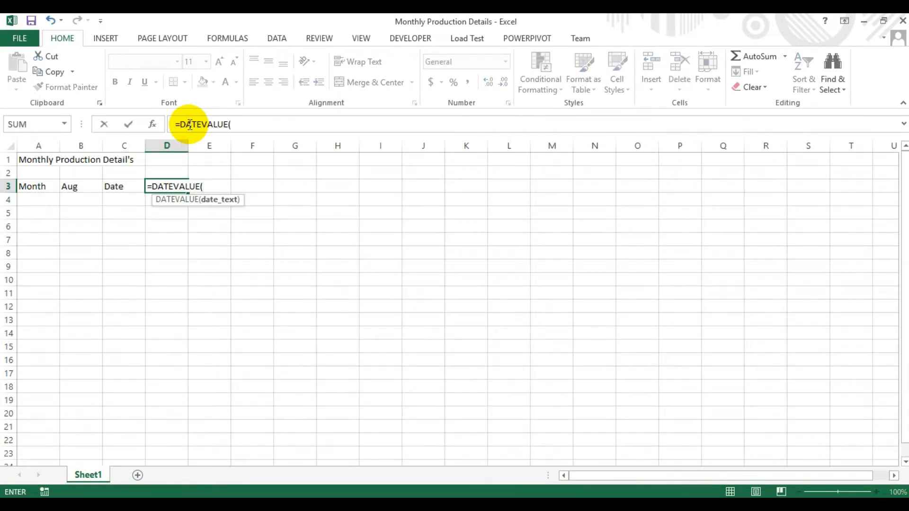
key("Left")
key("BackSpace")
key("BackSpace")
type("\"1\"&tex")
key("Tab")
key("Left")
key("Left")
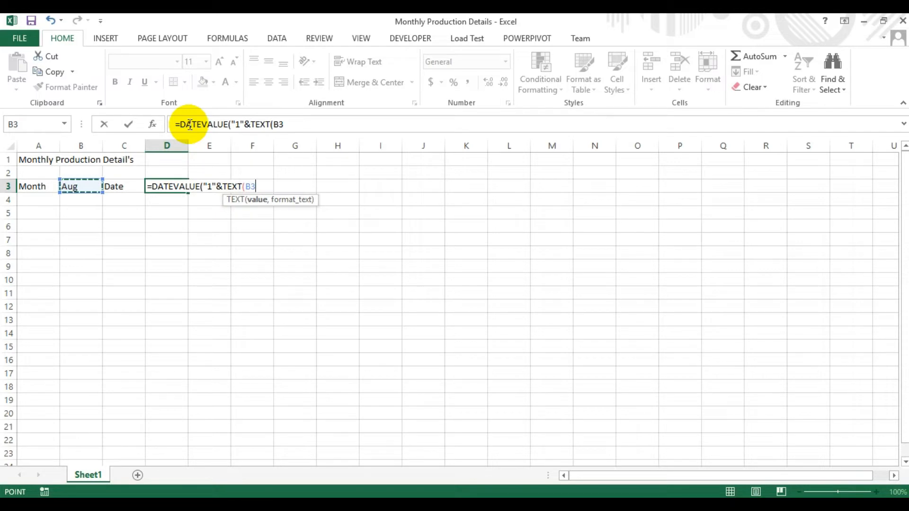
type(",\"mm-yyy")
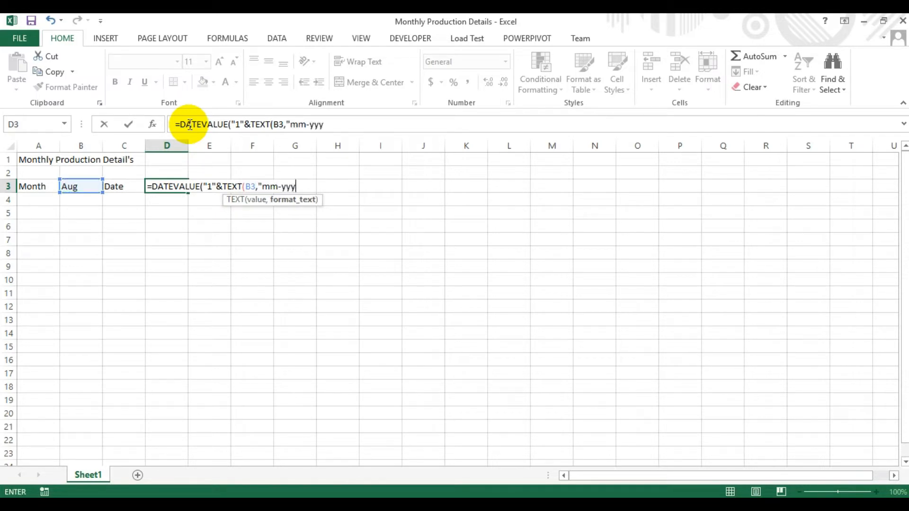
type("y\"))")
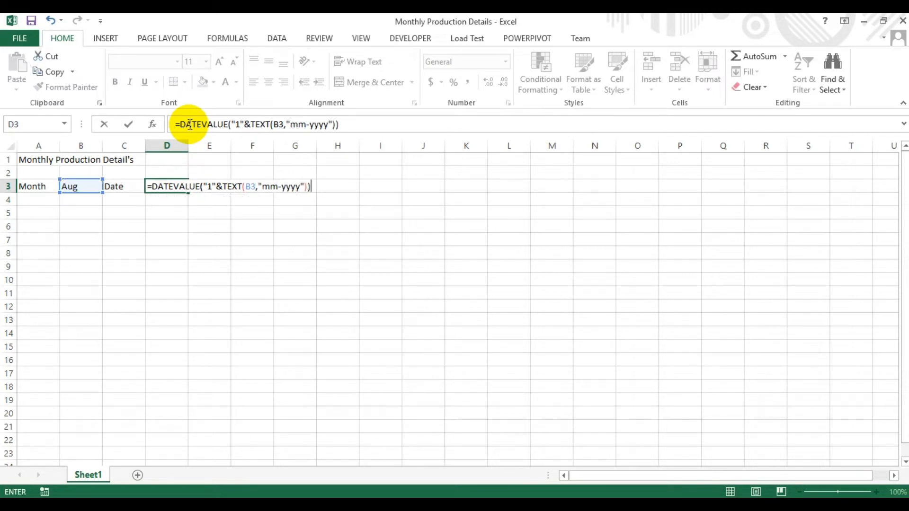
key("Return")
Enter the label To in E3 and the month-end formula =EOMONTH(D3,0) in F3.
key("Up")
key("Right")
type("To")
key("Right")
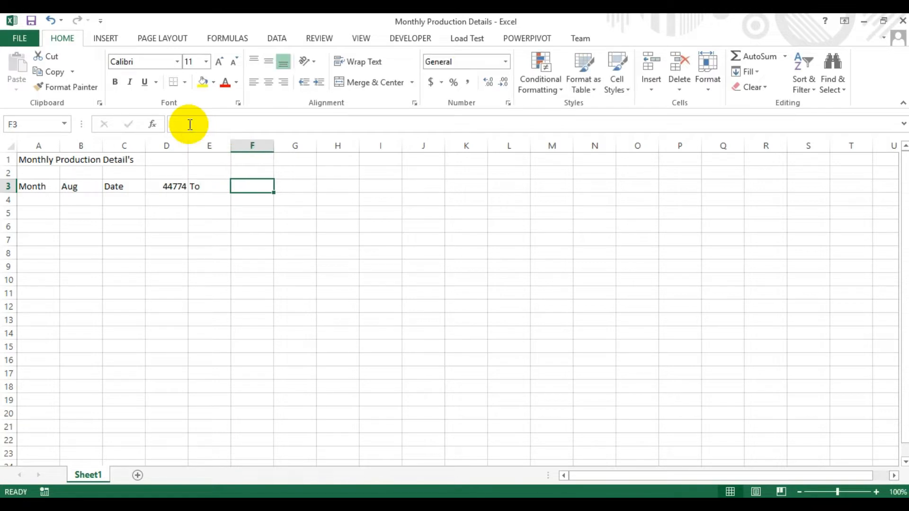
type("=eo")
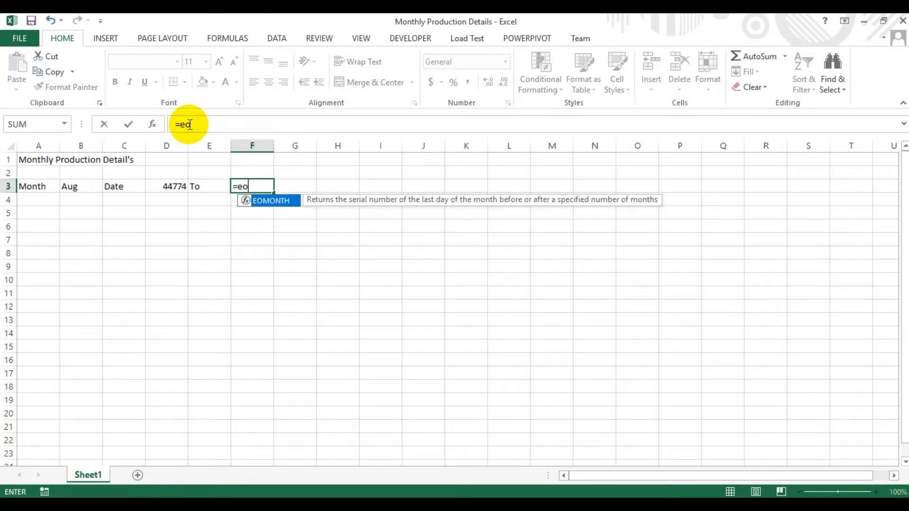
key("Tab")
key("Left")
key("Left")
type(",0")
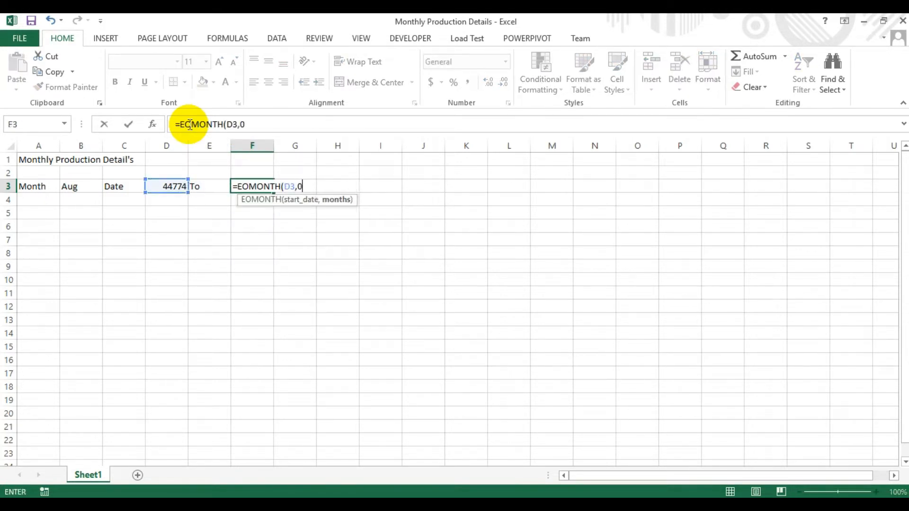
type(")")
key("Return")
Apply the custom number format dd-mm-yyyy to the start date in D3.
left_click(175, 185)
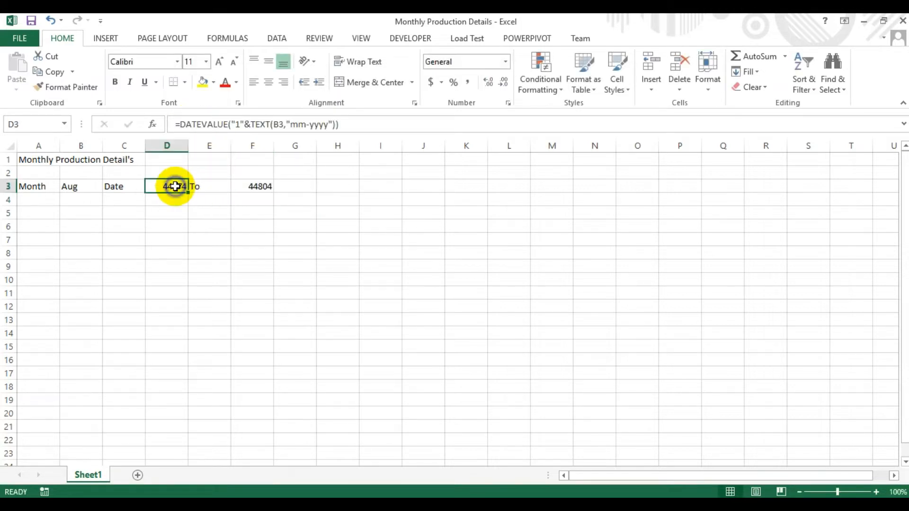
right_click(176, 187)
left_click(217, 402)
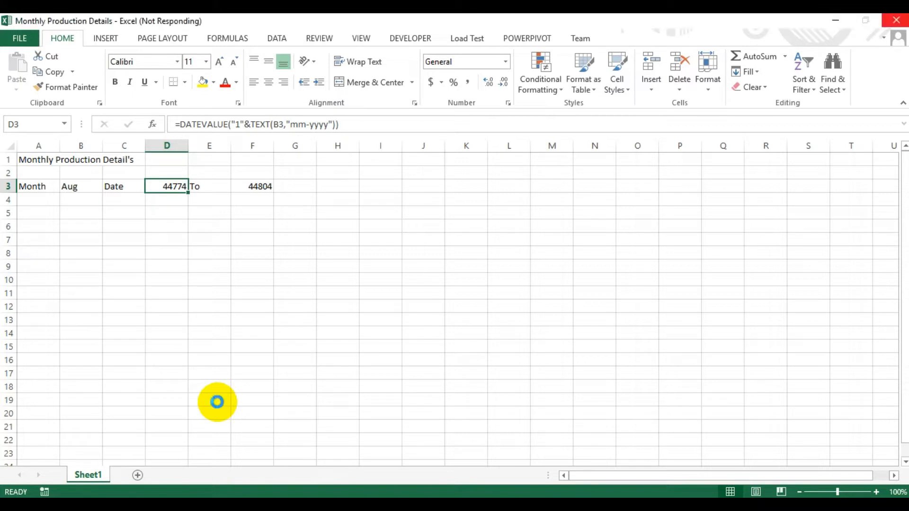
left_click(71, 345)
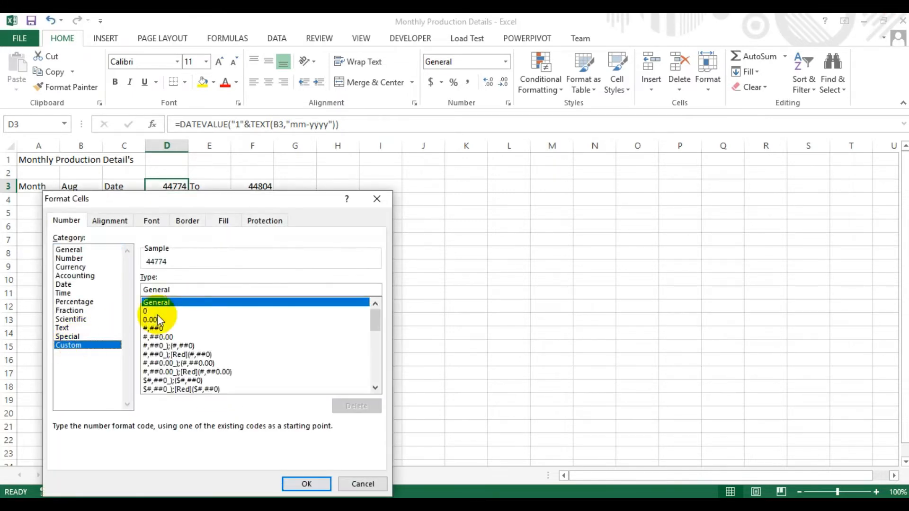
double_click(185, 288)
type("dd-mm-yyyy")
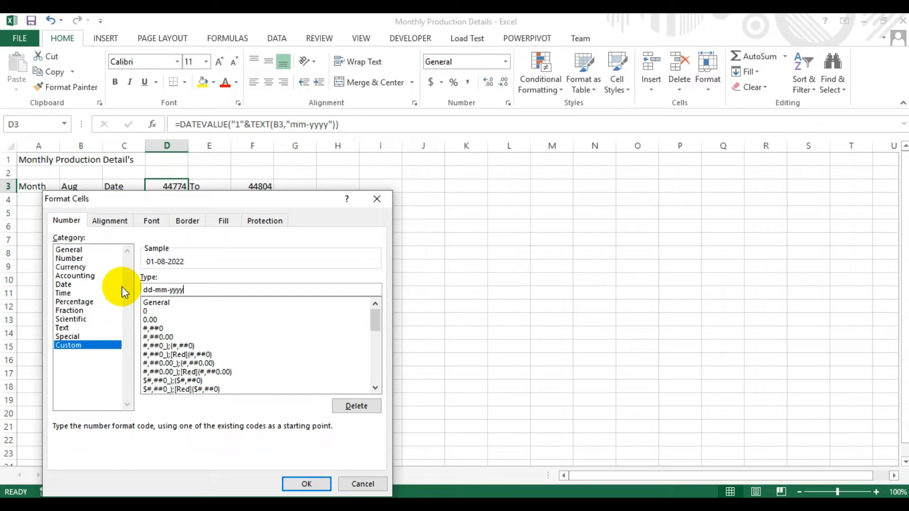
key("Return")
Copy the date format from D3 to the end date in F3 and autofit column F.
left_click(66, 87)
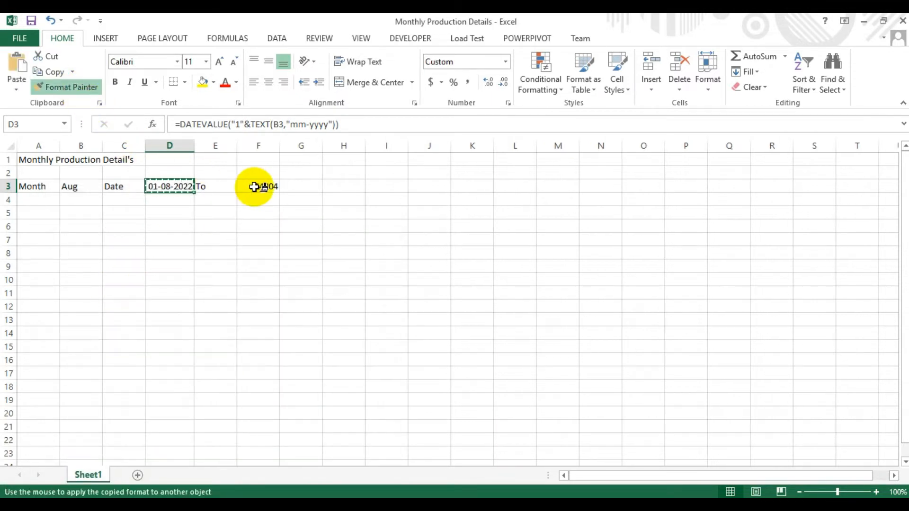
left_click(254, 187)
double_click(278, 146)
left_click(261, 210)
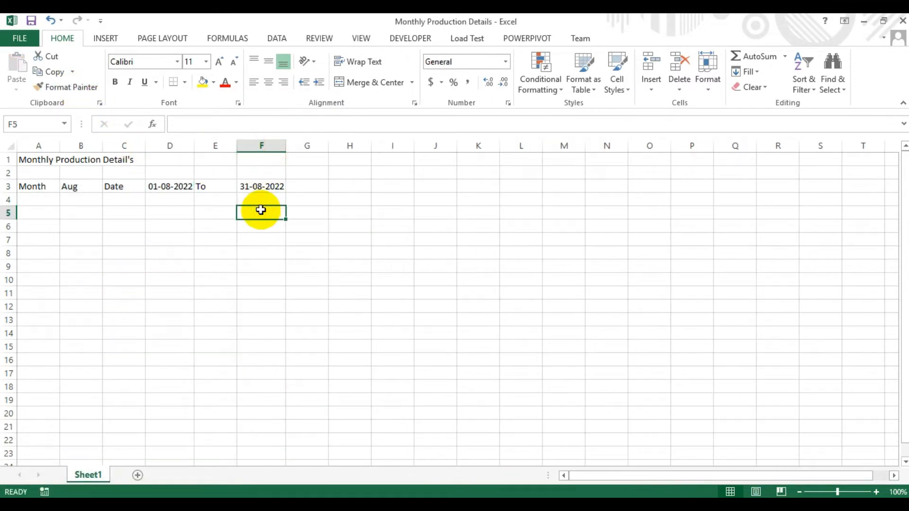
Enter the table headings #, Part No and Description in cells A6 to C6.
left_click(32, 222)
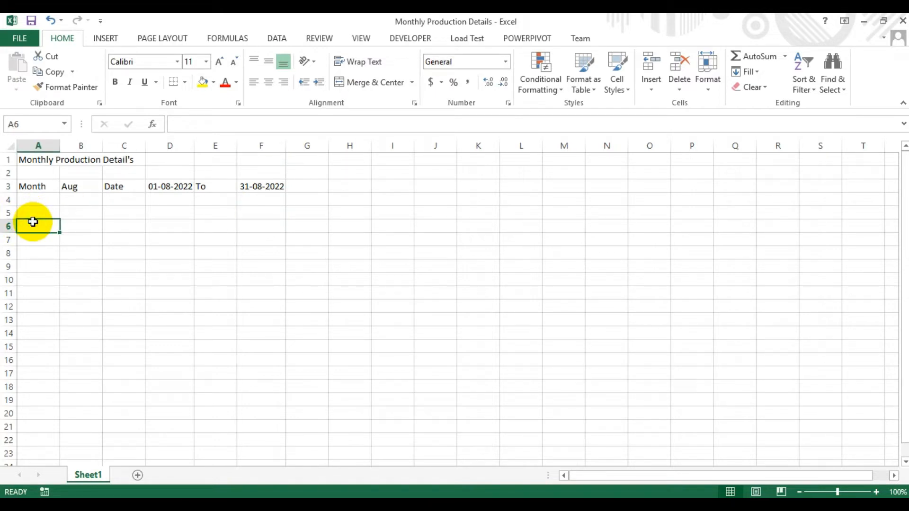
type("#")
key("Tab")
type("Par")
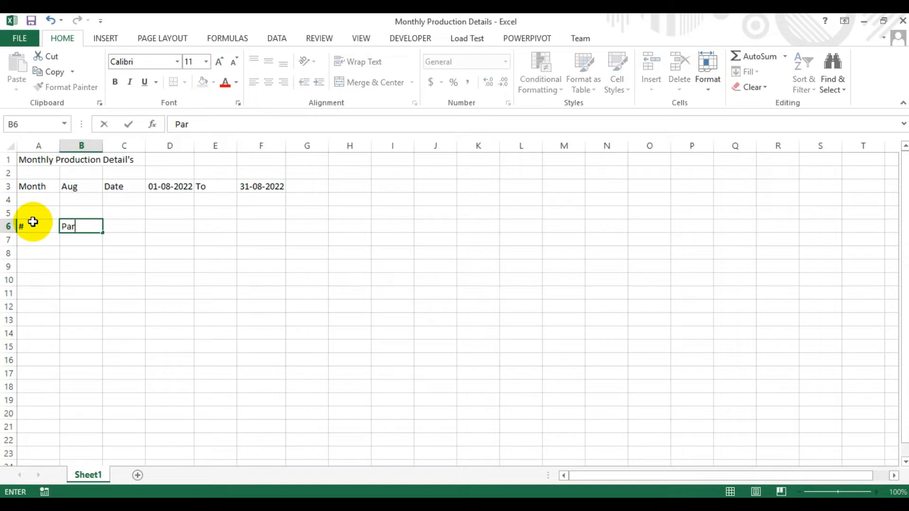
type("t No")
key("Tab")
type("Desc")
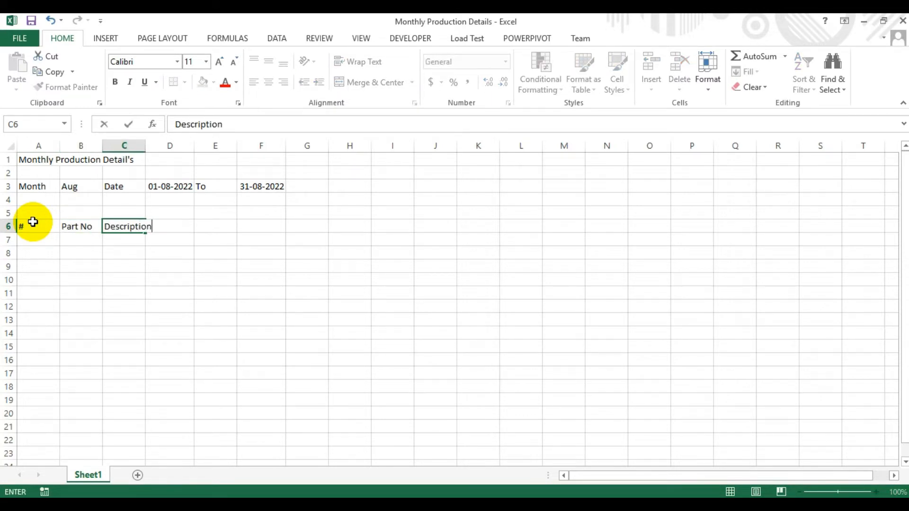
key("Tab")
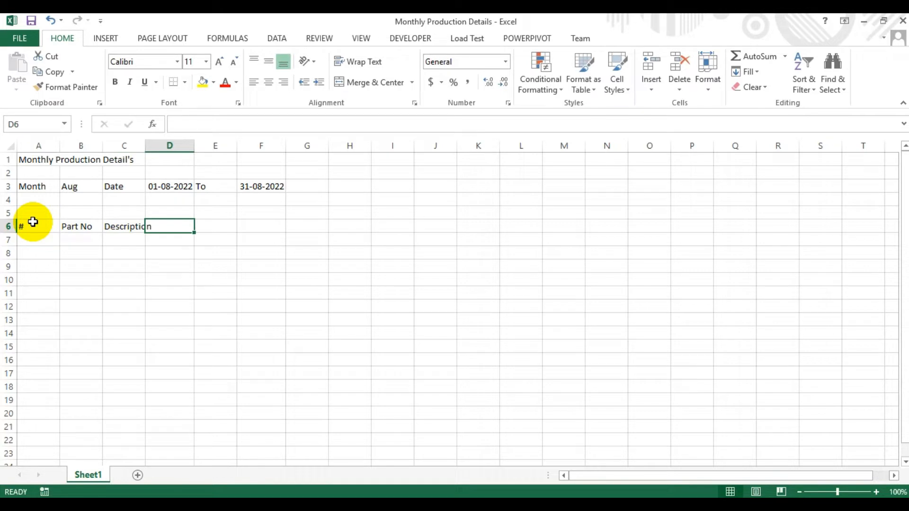
Add the headings Schedule, Opeaning Stock, Monthly Production and Hit Rate / day in cells D6 to G6.
type("Schedule")
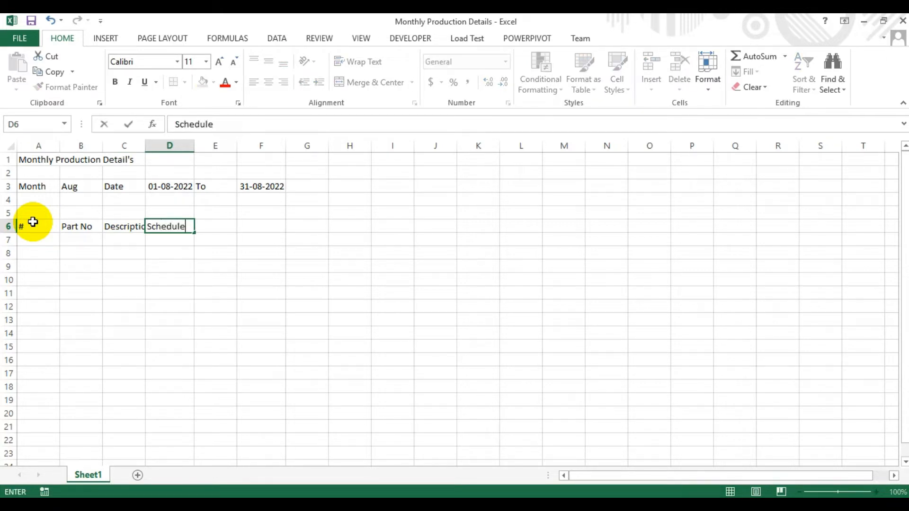
key("Tab")
type("Op")
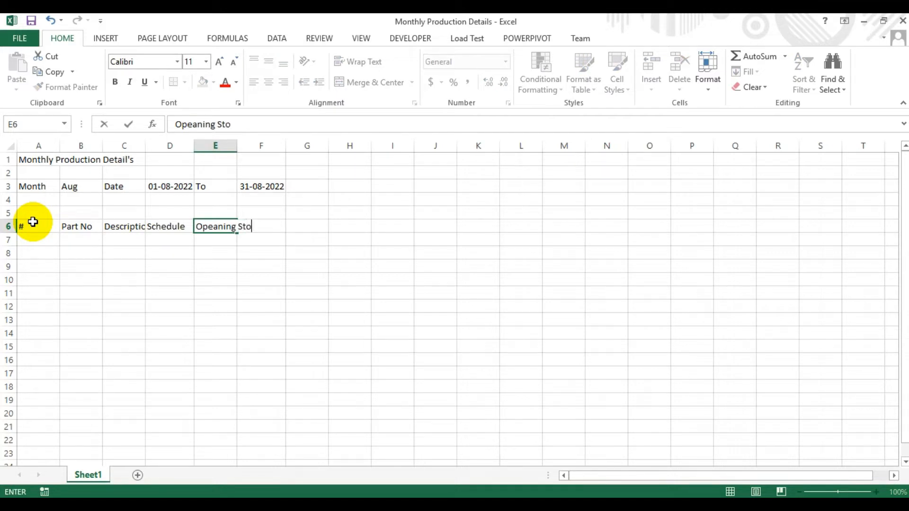
key("Tab")
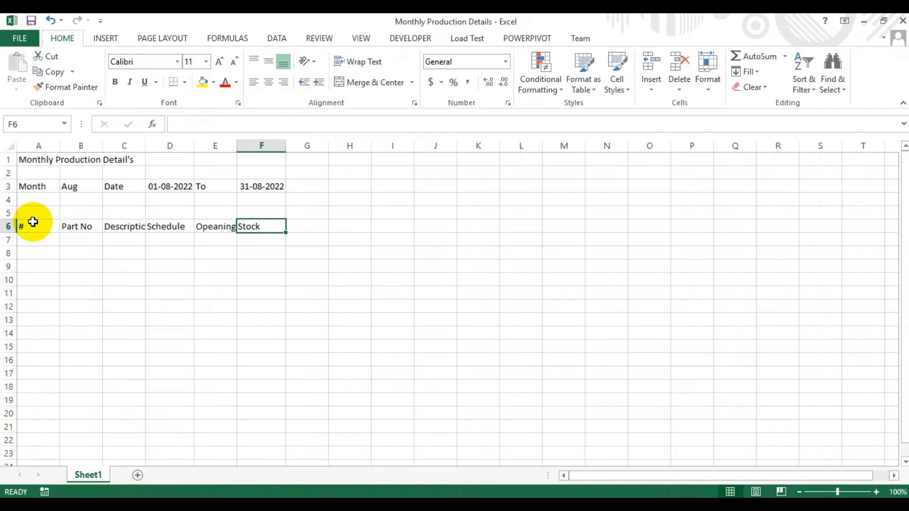
type("Monthly Production")
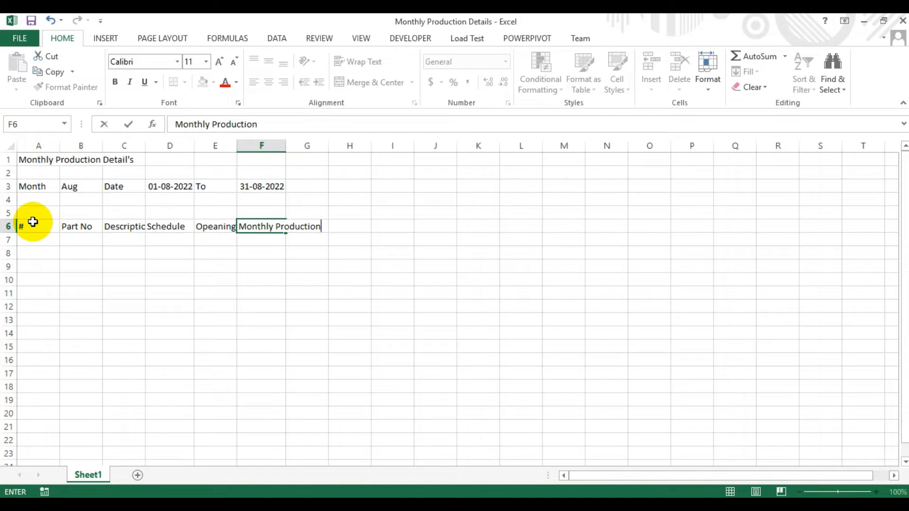
key("Tab")
type("Hit")
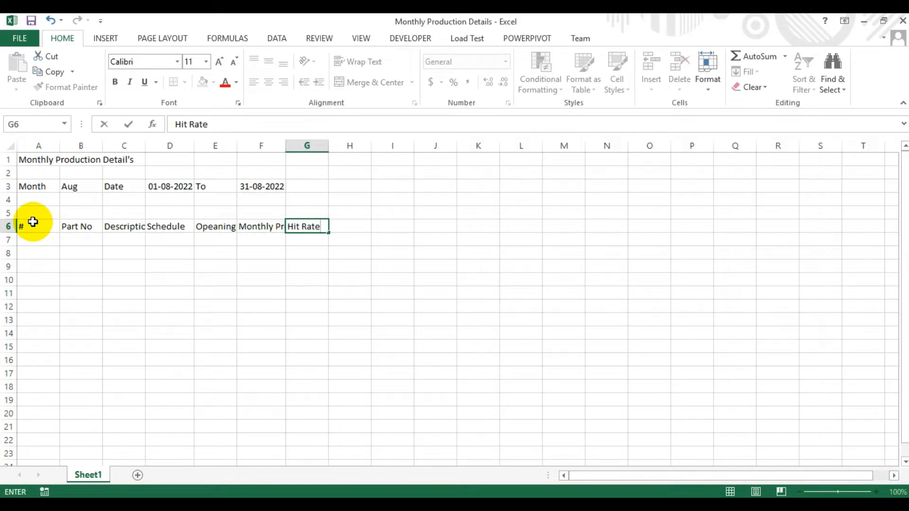
type(" Rate / day")
key("Return")
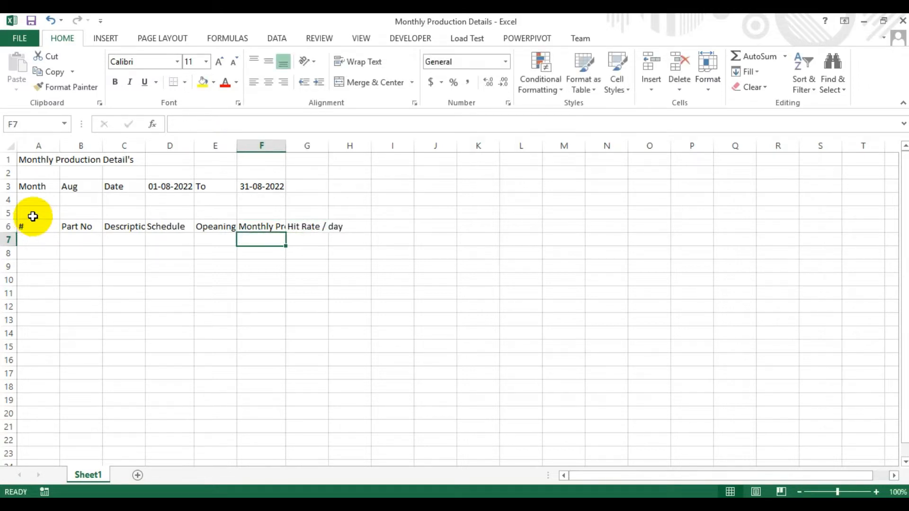
Merge and center each table heading in columns A to G across rows 6 to 8.
left_click_drag(33, 222, 320, 225)
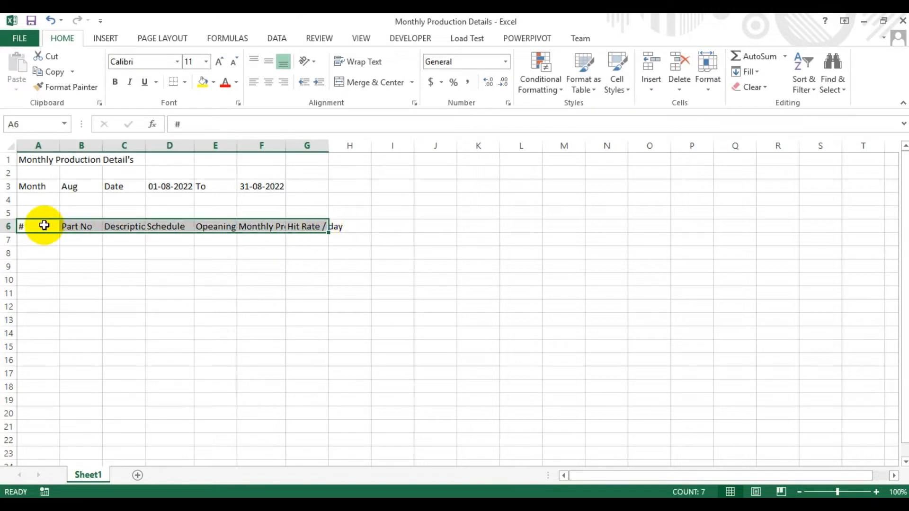
left_click_drag(41, 223, 39, 252)
left_click(356, 82)
left_click_drag(81, 227, 82, 252)
left_click(370, 82)
left_click_drag(126, 227, 300, 251)
left_click(373, 81)
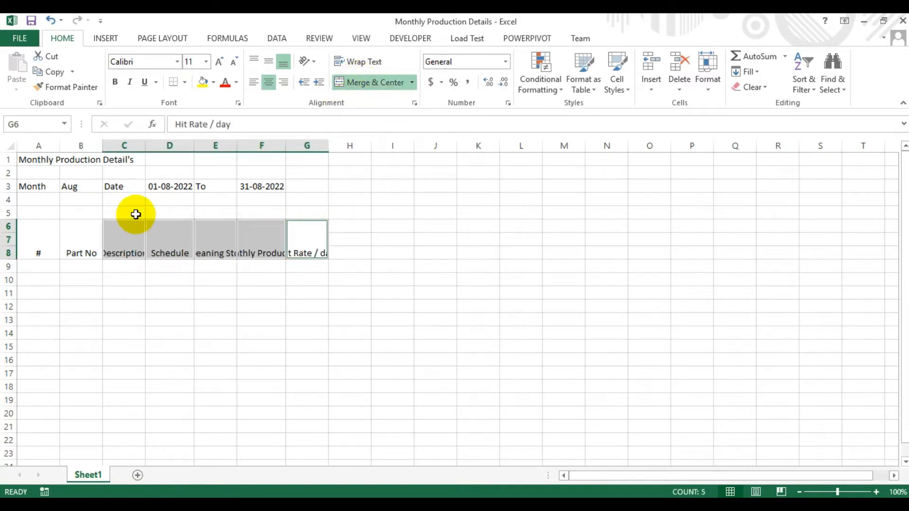
Wrap the text of the headings in A6:G8 and widen column C so Description fits on one line.
left_click_drag(40, 247, 305, 244)
left_click(358, 61)
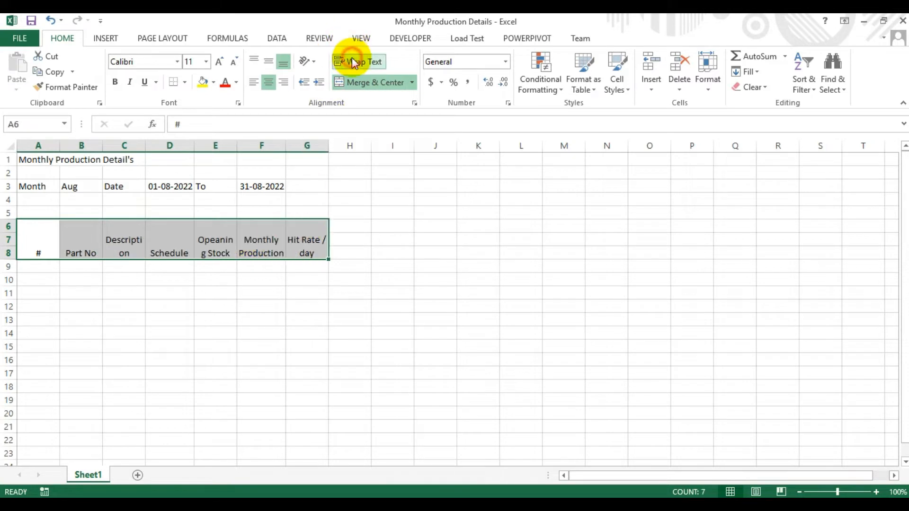
left_click_drag(145, 150, 168, 150)
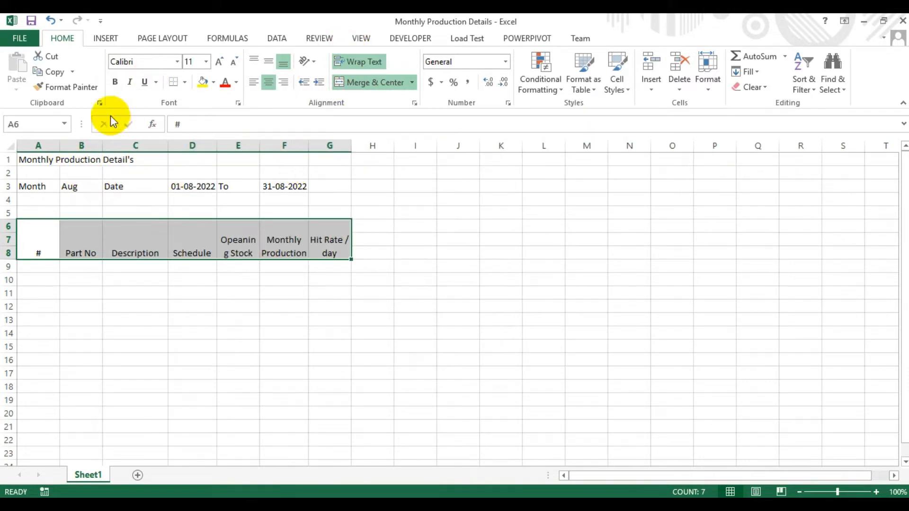
Middle-align the table headings vertically and widen the Opeaning Stock and Monthly Production columns.
left_click(270, 62)
left_click(322, 243)
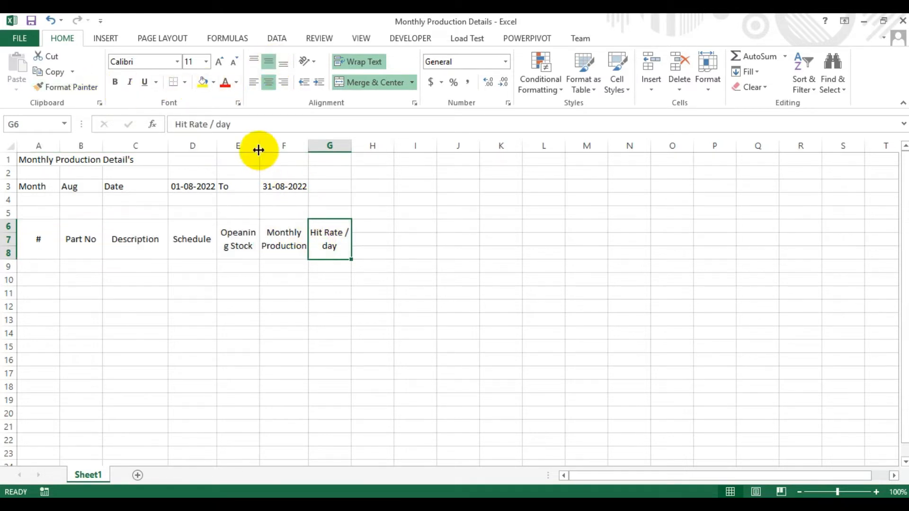
left_click_drag(260, 148, 324, 146)
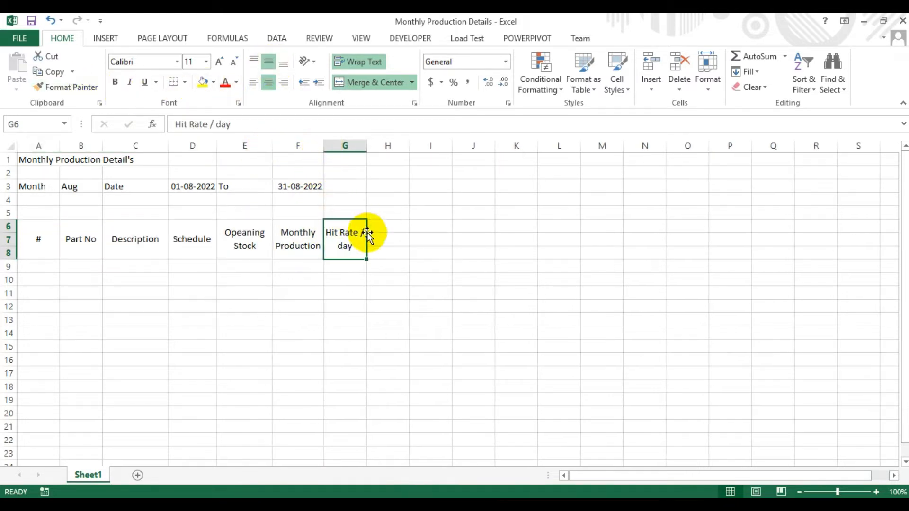
Enter 1 in cell A9 and the formula =A10+1 in cell A11.
left_click(49, 267)
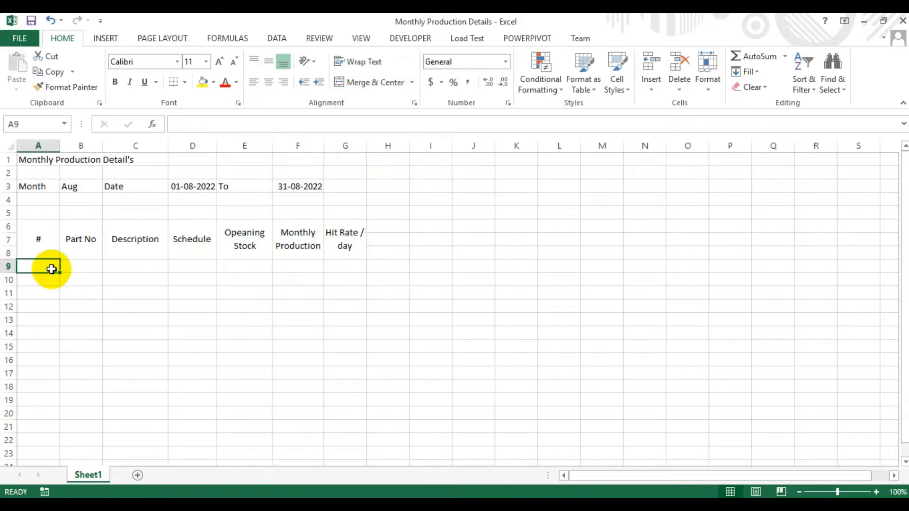
type("1")
key("Return")
key("Down")
type("=")
key("Up")
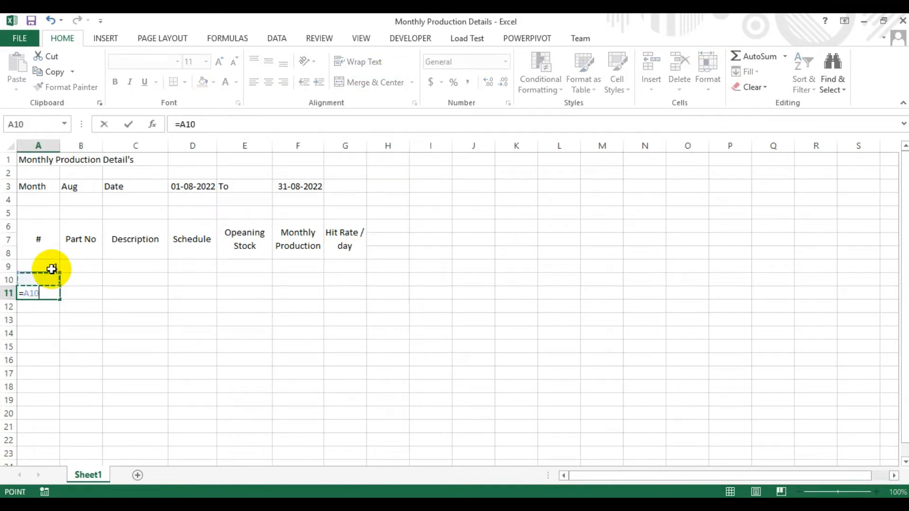
type("+1")
key("Return")
Enter =A9+1 in cell A10 and extend the numbering formula from A11 down to A20.
left_click(50, 283)
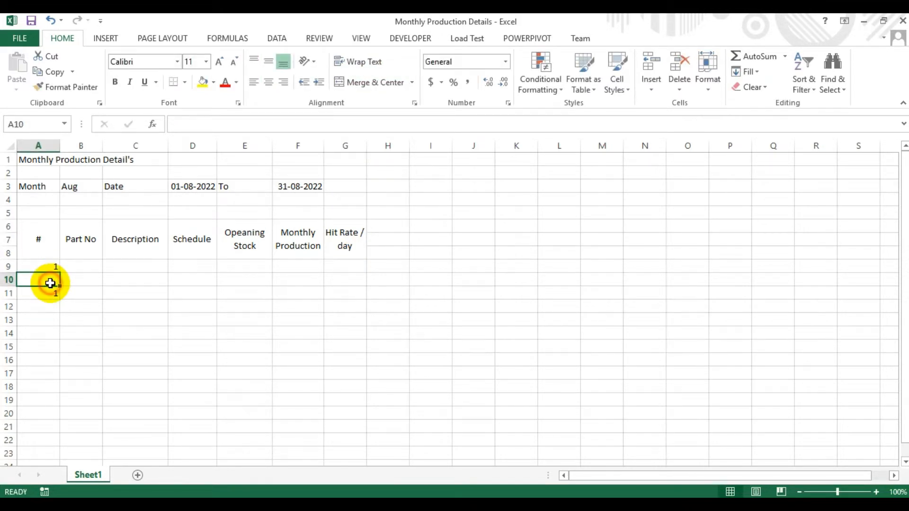
type("=")
key("Up")
type("+1")
key("Return")
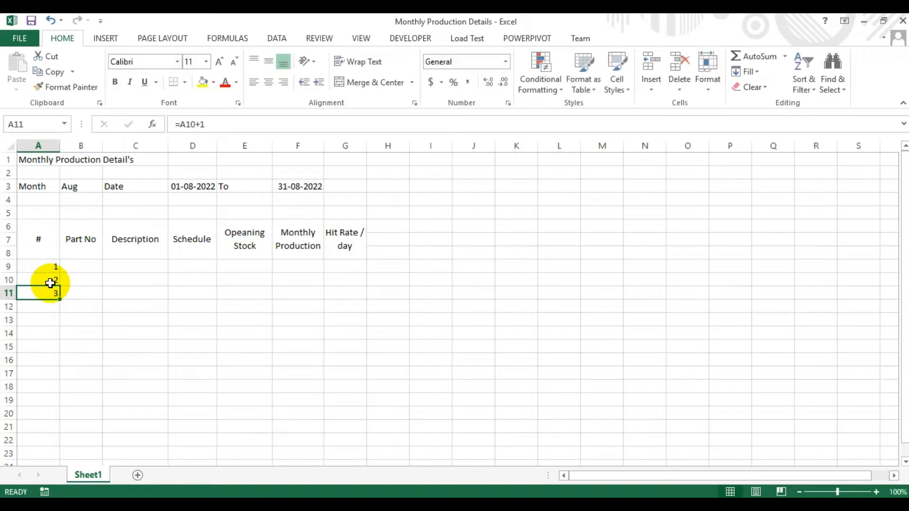
left_click_drag(59, 299, 46, 414)
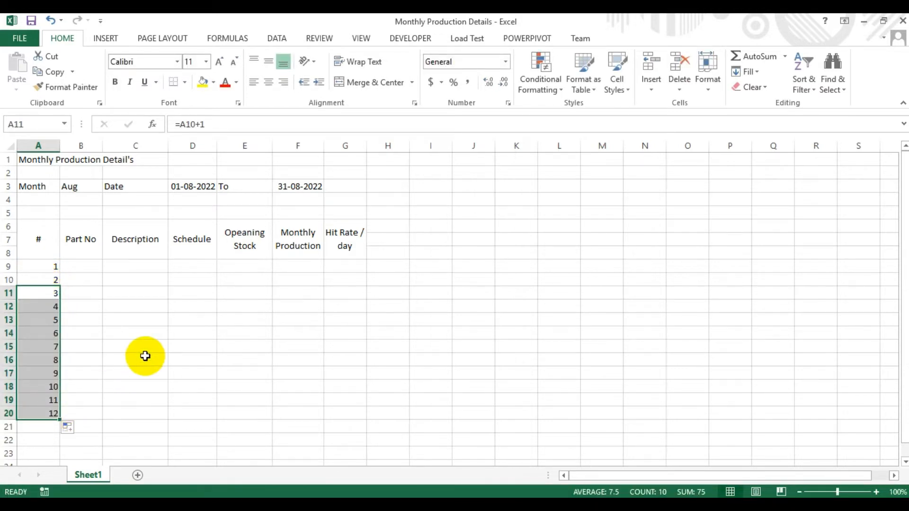
Fill the Part No column in B9:B20 with a series from MM101 to MM112.
left_click(77, 267)
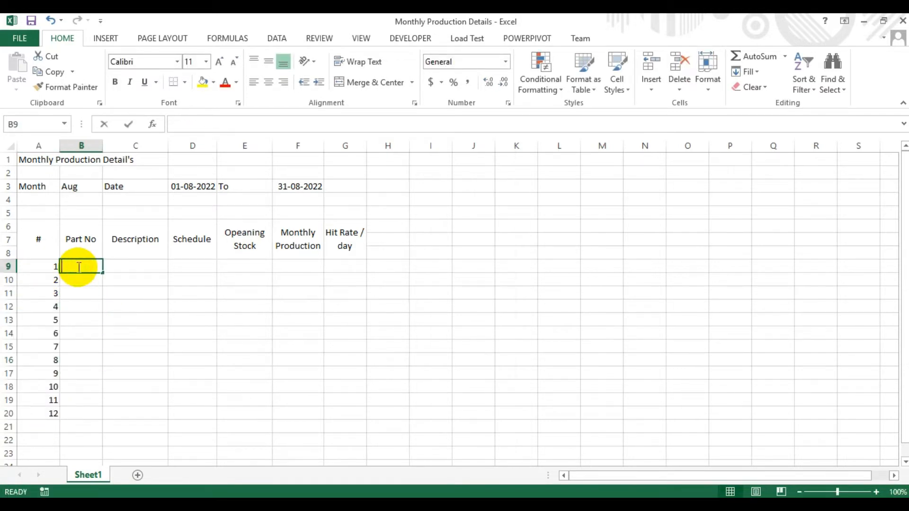
type("MM1")
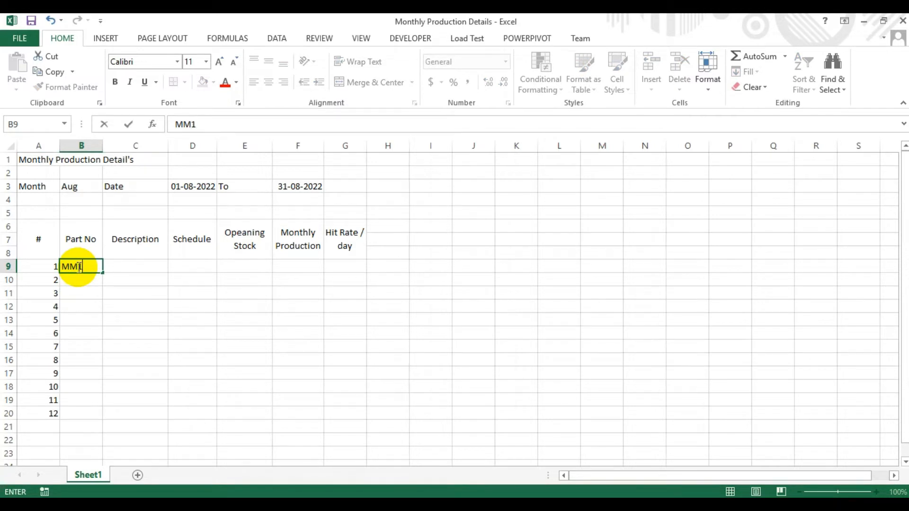
type("01")
key("Return")
left_click(78, 267)
left_click_drag(102, 273, 92, 416)
Fill the Description column in C9:C20 with a series from Material - 001 to Material - 012.
left_click(133, 267)
type("Material")
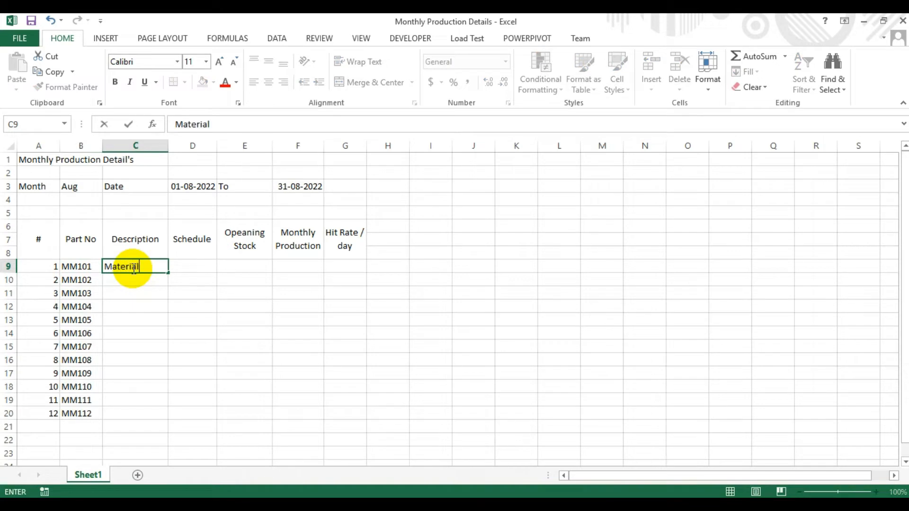
type(" - 001")
key("Return")
left_click(153, 268)
left_click_drag(168, 273, 163, 414)
Change the Schedule heading in D6 to Schedule qty.
left_click(197, 244)
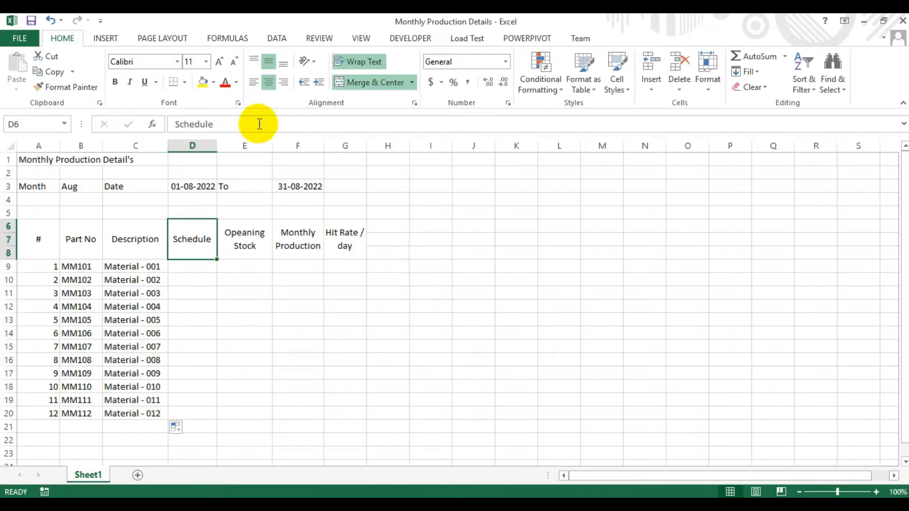
left_click(259, 124)
type("qty")
key("Return")
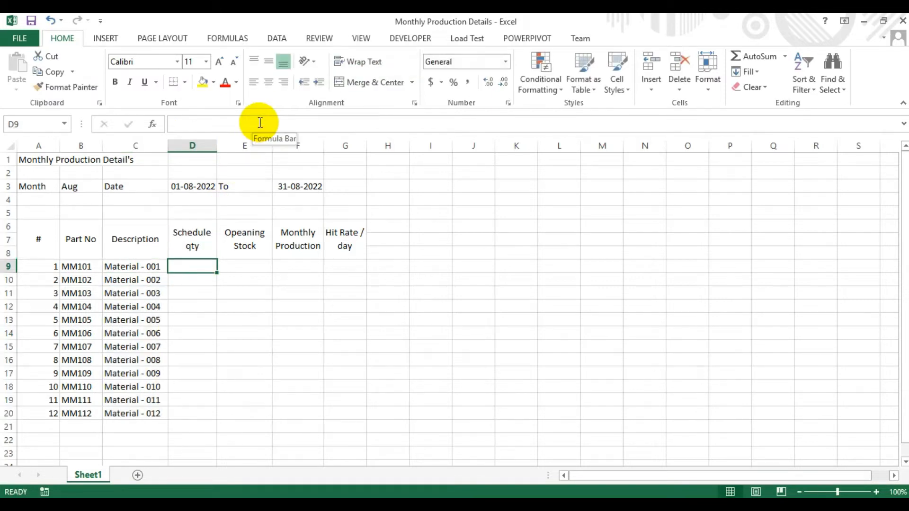
left_click(389, 226)
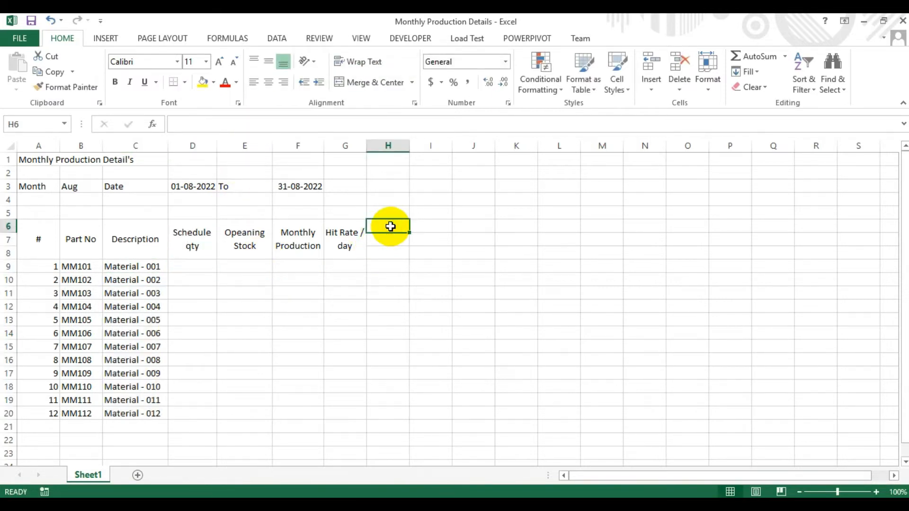
left_click(392, 241)
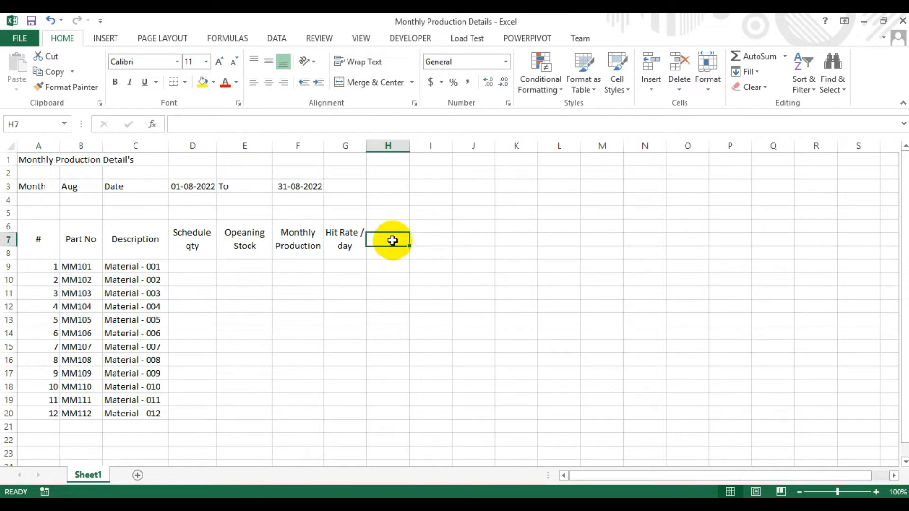
left_click(394, 252)
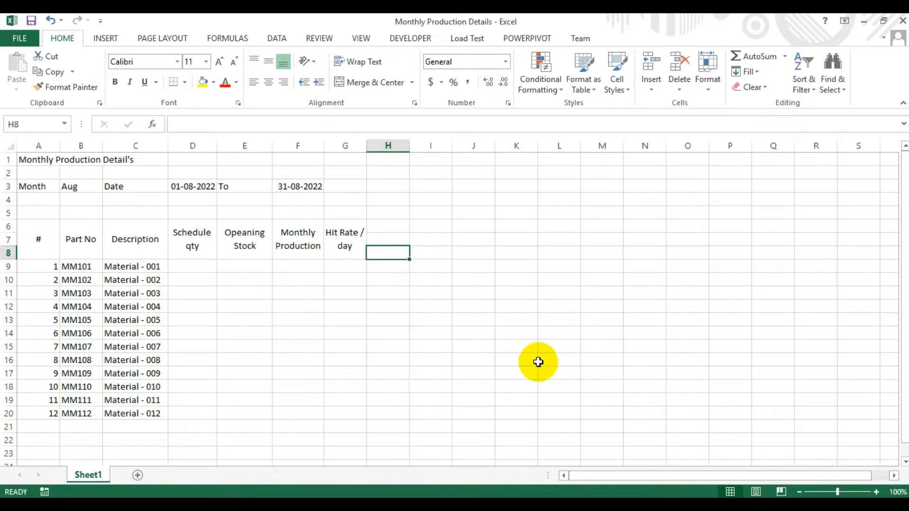
type("=")
left_click(201, 187)
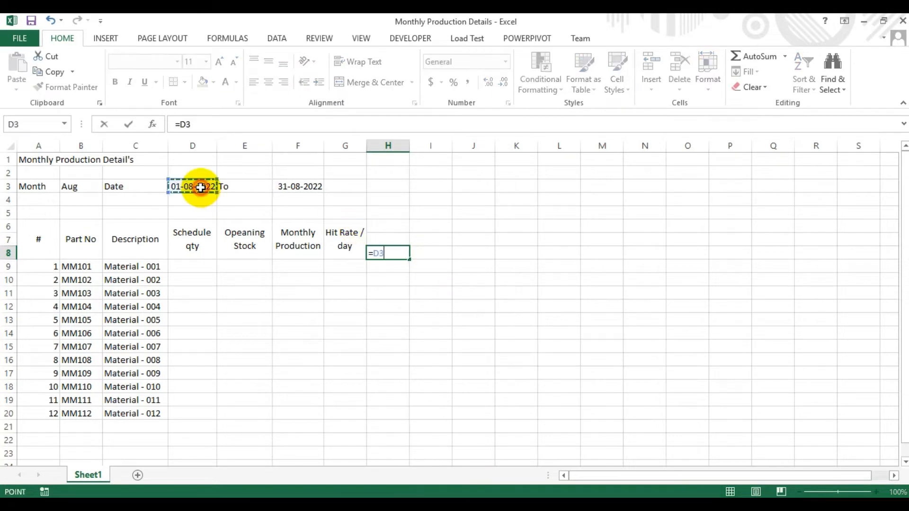
key("Escape")
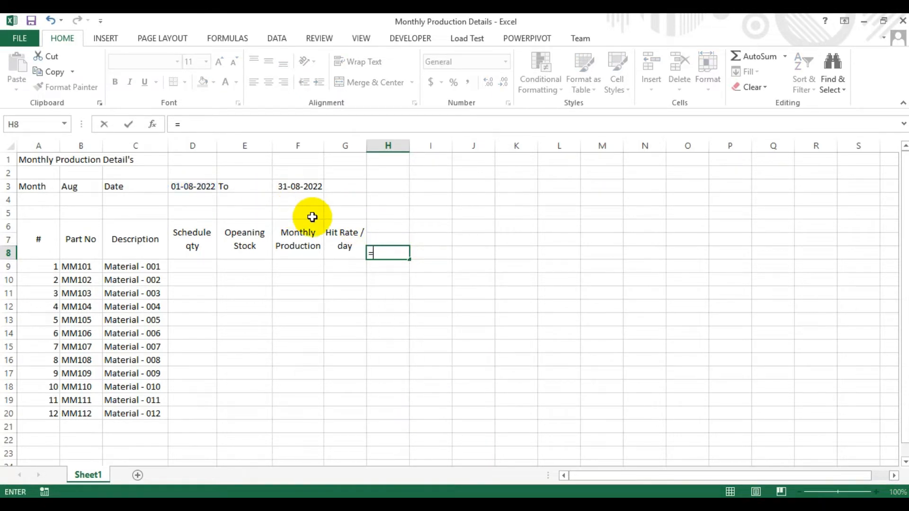
Link cell H7 to the month's start date with the formula =D3.
left_click(400, 240)
left_click(179, 187)
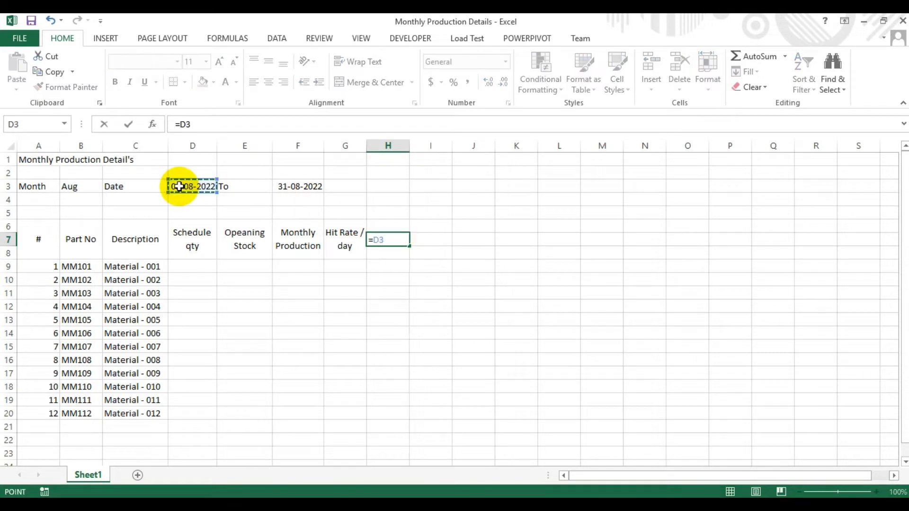
key("Return")
Apply the custom number format dd to the date in cell H7.
left_click(392, 241)
right_click(395, 237)
left_click(441, 439)
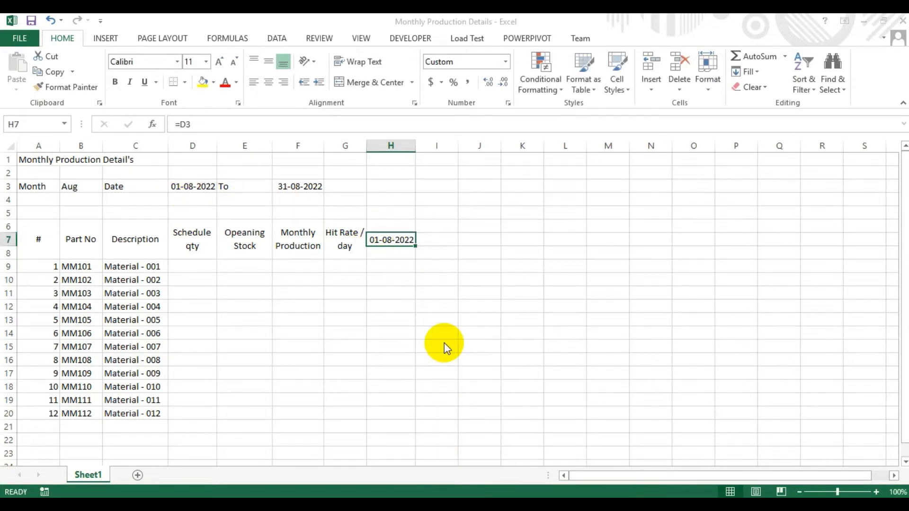
left_click(421, 289)
key("BackSpace")
key("BackSpace")
key("BackSpace")
key("BackSpace")
key("BackSpace")
key("BackSpace")
key("BackSpace")
key("BackSpace")
key("BackSpace")
key("BackSpace")
type("dd")
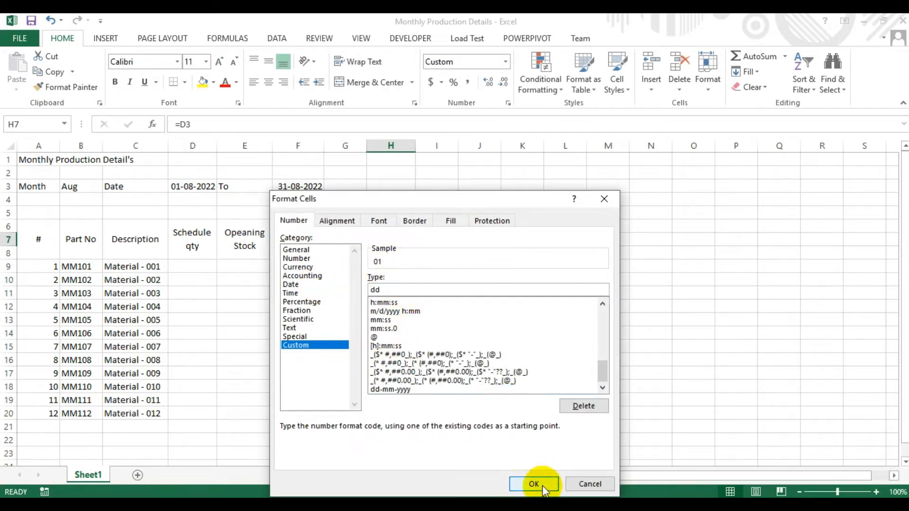
left_click(534, 483)
Enter the formula =IF(H7<$F$3,H7+1,0) in cell I7 to produce the next date of the month.
left_click(421, 242)
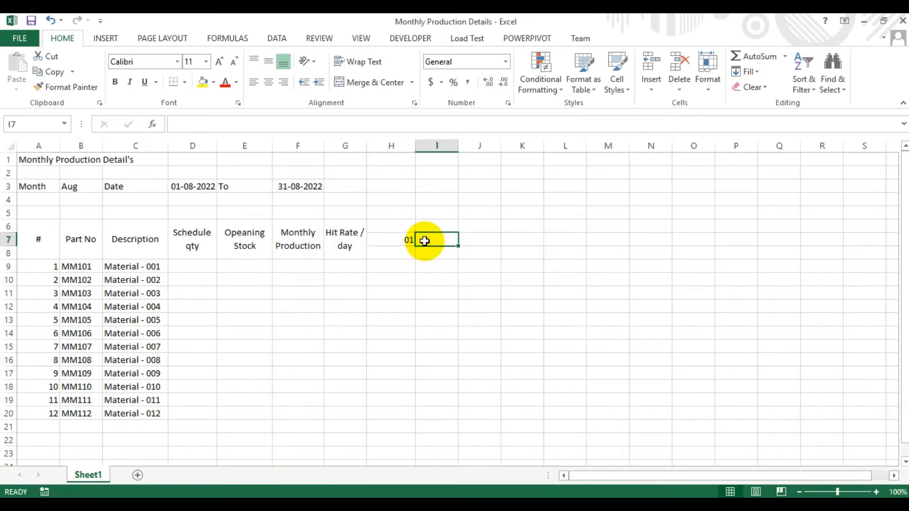
type("=IF(")
key("Left")
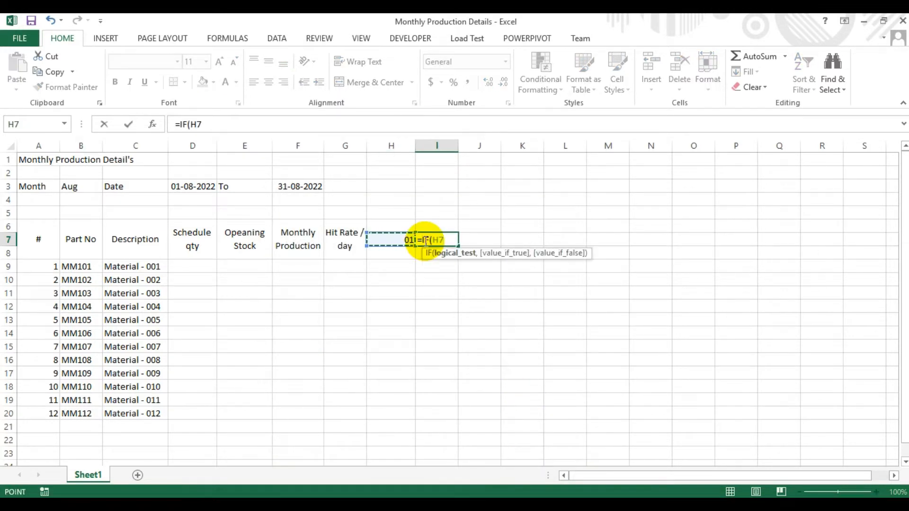
key("Up")
key("Up")
key("Down")
key("Down")
type("<")
key("Up")
key("Up")
key("Up")
key("Left")
key("Left")
key("Left")
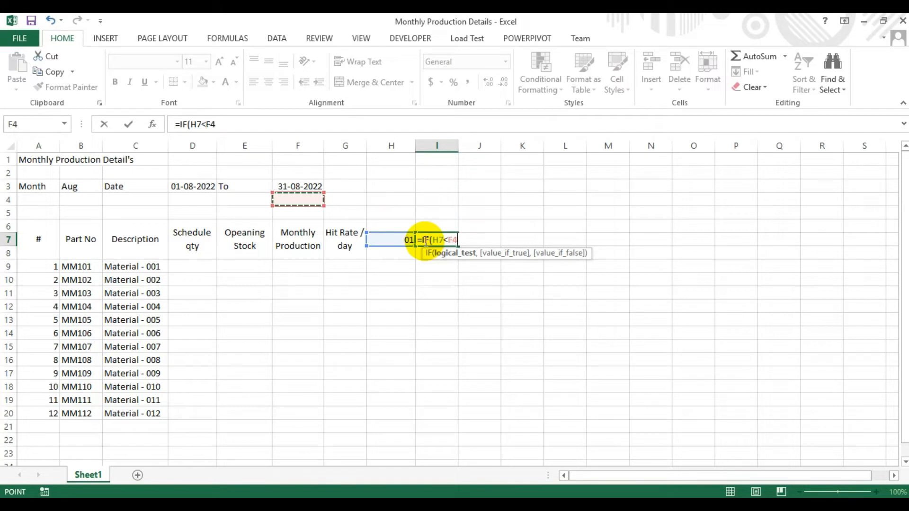
key("Up")
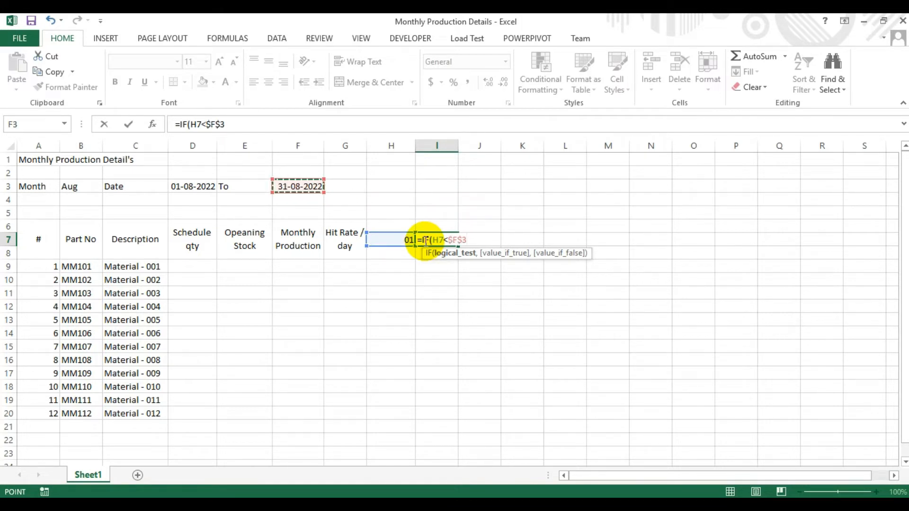
type(",")
key("Left")
key("Down")
key("Up")
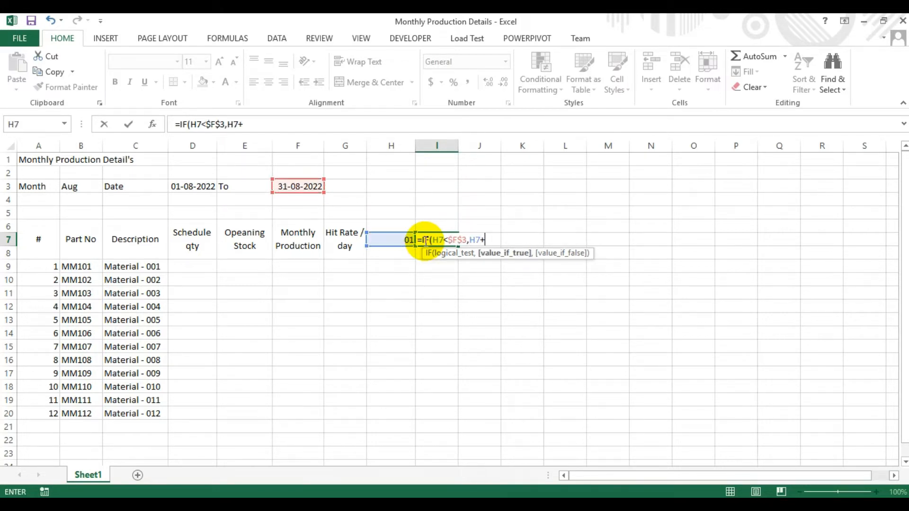
type("+1,")
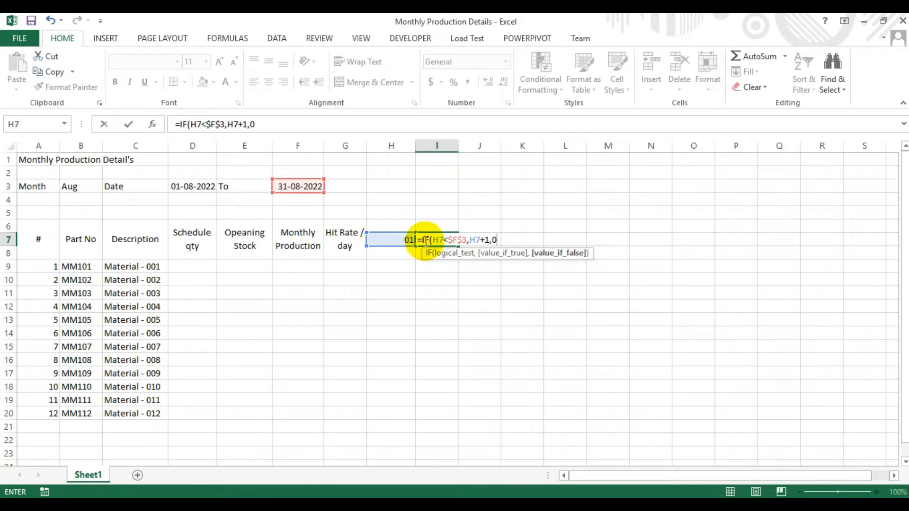
type("0)")
key("Return")
Copy the day number formatting of cell H7 to cell I7.
left_click(402, 240)
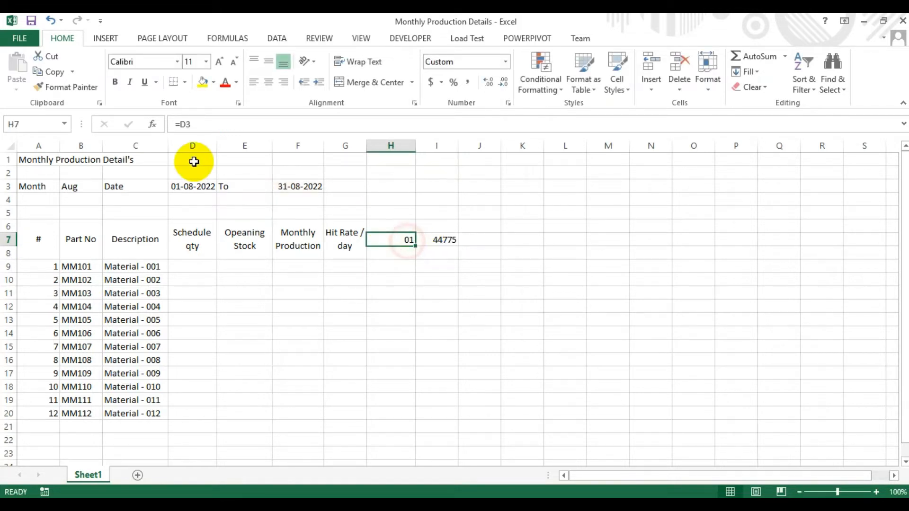
left_click(71, 87)
left_click(440, 240)
Fill the I7 date formula across row 7 to AX7 and clear the surplus cells AM7:AX7 after day 31.
left_click_drag(458, 246, 835, 245)
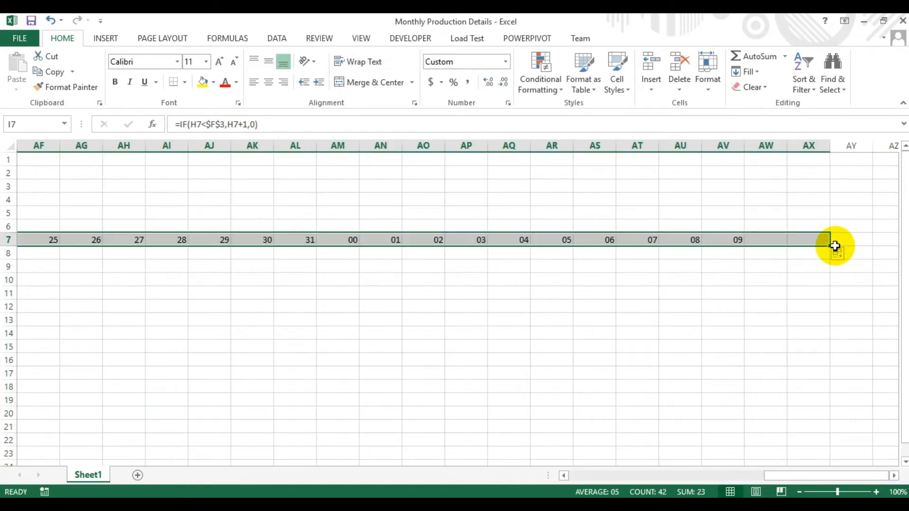
left_click_drag(335, 238, 792, 236)
key("Delete")
Link cell H8 to the date above it with the formula =H7.
left_click_drag(767, 476, 587, 479)
left_click(344, 256)
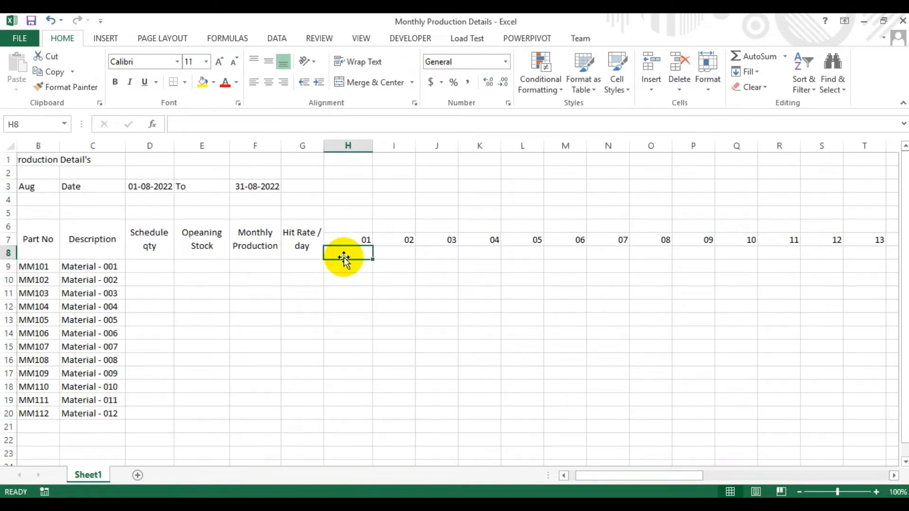
type("=H7")
key("Return")
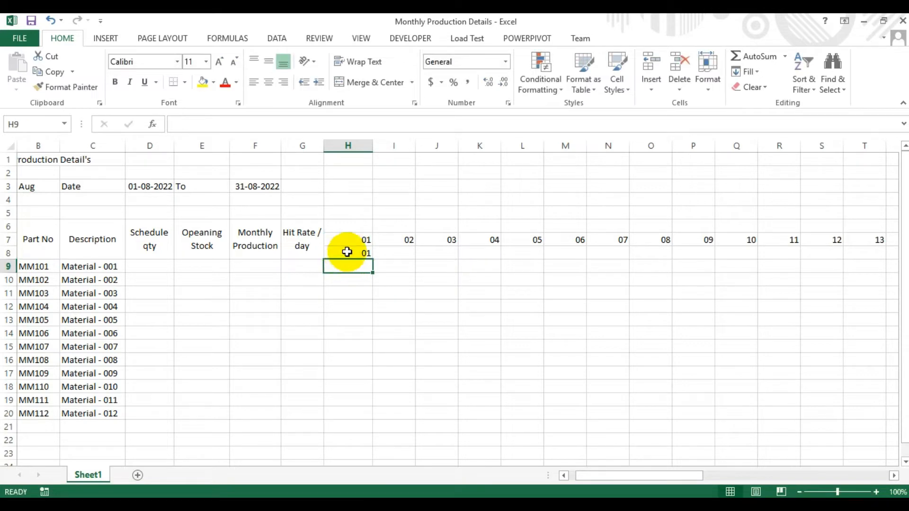
Format H8 with the custom weekday format ddd and fill it across row 8 to AL8.
right_click(348, 255)
left_click(392, 438)
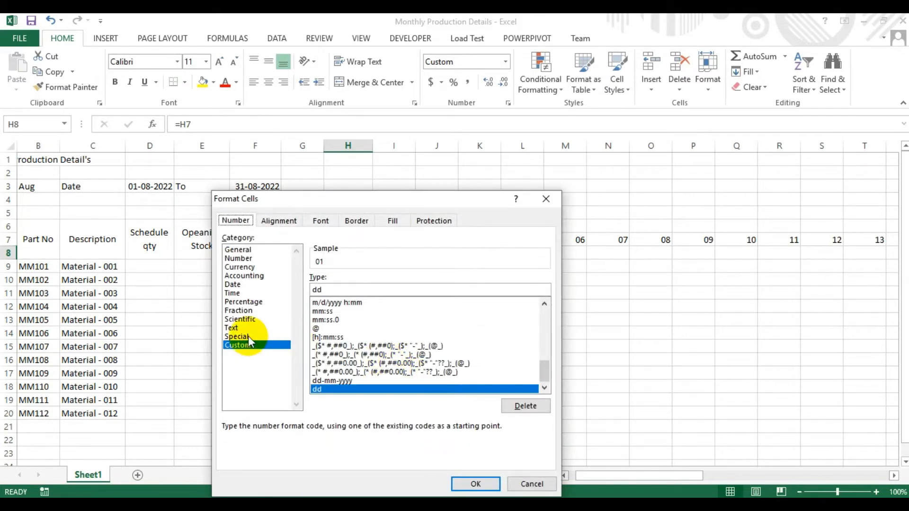
left_click(337, 289)
type("d")
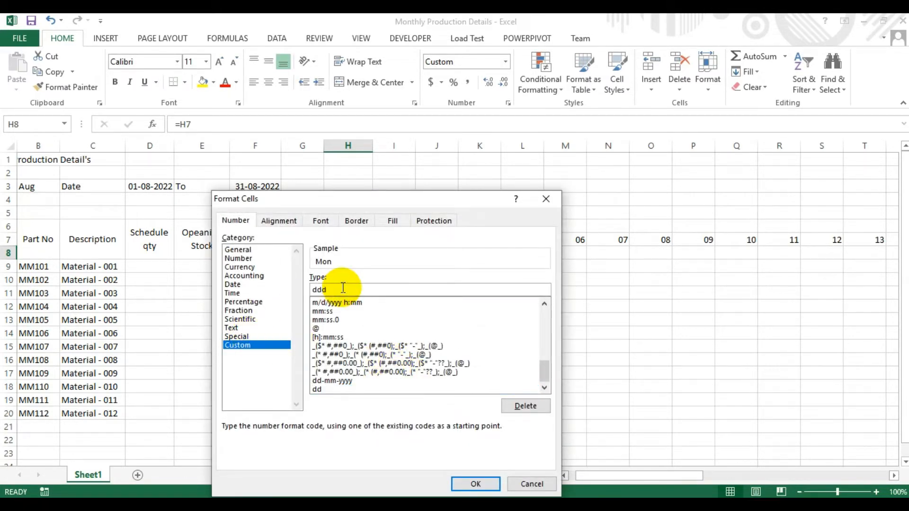
left_click(475, 484)
left_click_drag(377, 259, 819, 255)
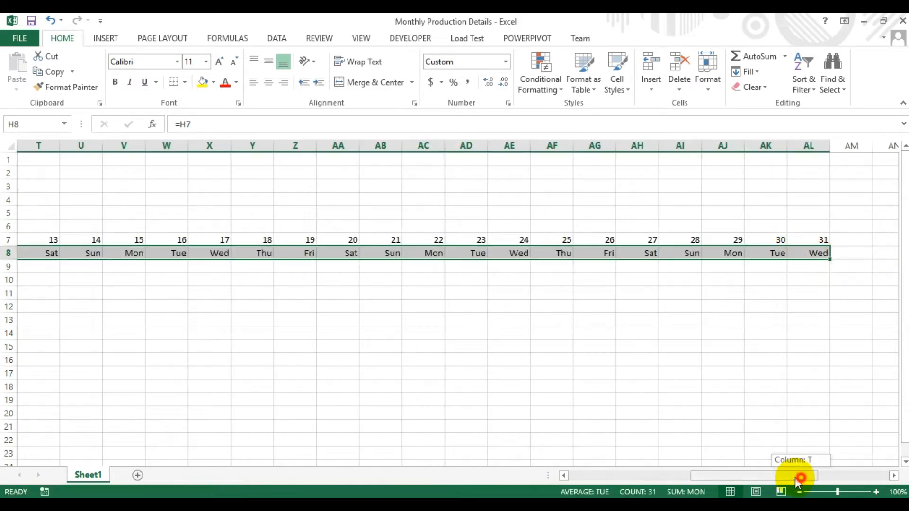
Autofit the widths of the date columns H to AL to their contents.
left_click_drag(797, 476, 677, 476)
left_click_drag(391, 145, 654, 152)
double_click(654, 151)
left_click_drag(797, 475, 658, 475)
left_click_drag(389, 145, 395, 145)
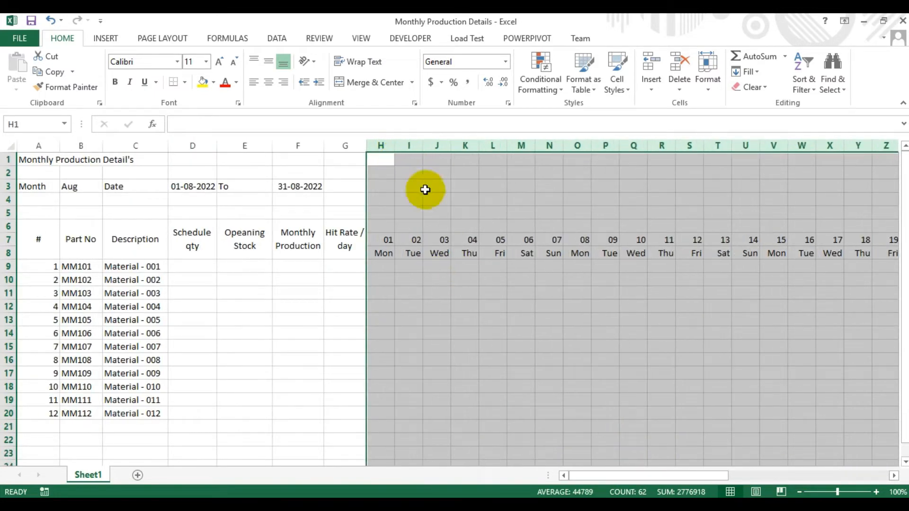
left_click(422, 279)
Merge and center cells AM6:AM8 and enter the heading Total Production.
left_click_drag(639, 476, 751, 475)
mouse_move(823, 240)
left_mouse_down()
mouse_move(818, 251)
mouse_move(823, 226)
left_mouse_up()
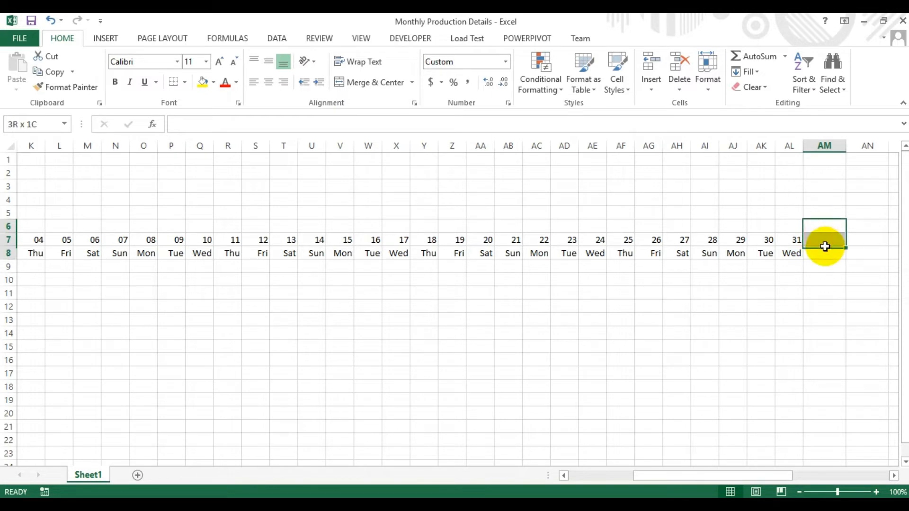
left_click(371, 81)
type("Total P")
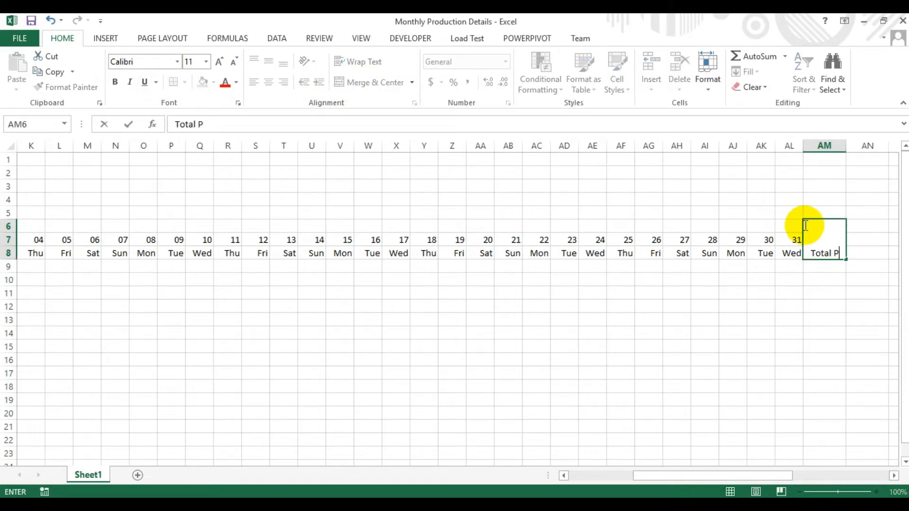
type("roduction")
key("Return")
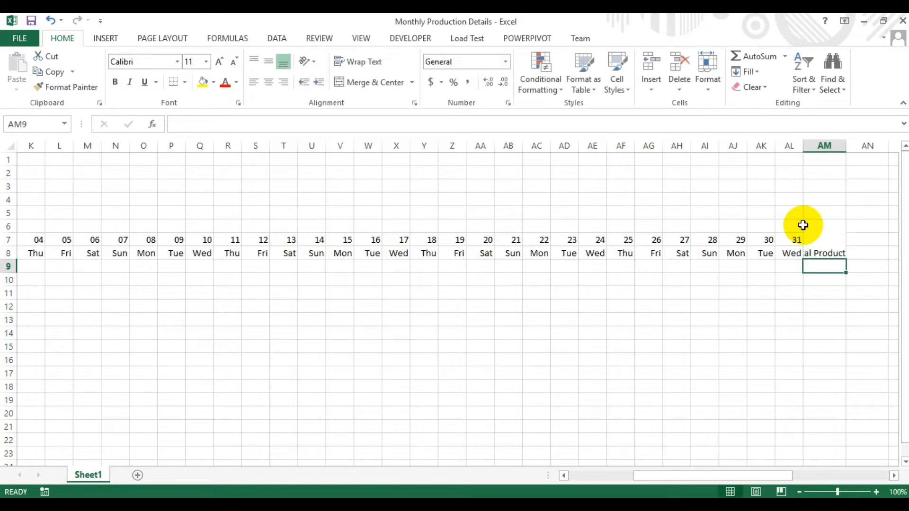
Wrap the Total Production heading, copy its format to AN6:AN8, and enter the heading Balance Production there.
left_click(805, 225)
left_click(357, 62)
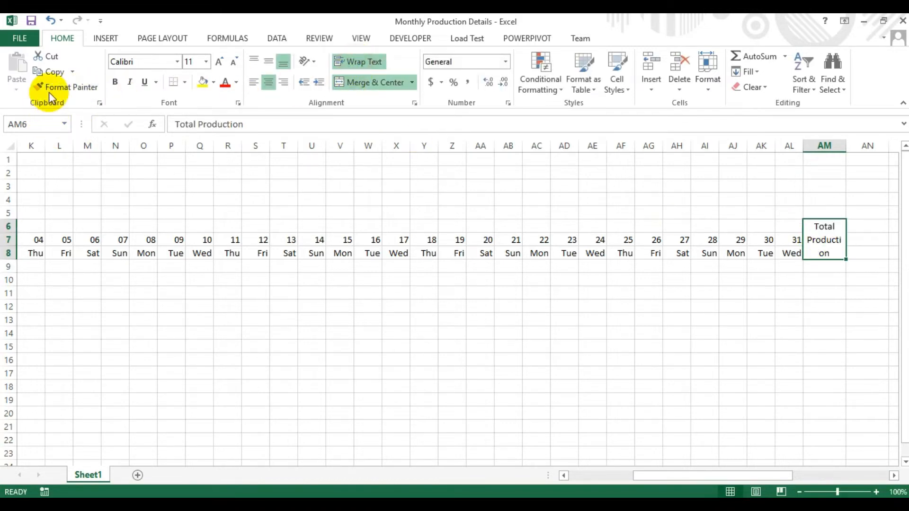
left_click(66, 87)
left_click(871, 225)
type("Balance Production")
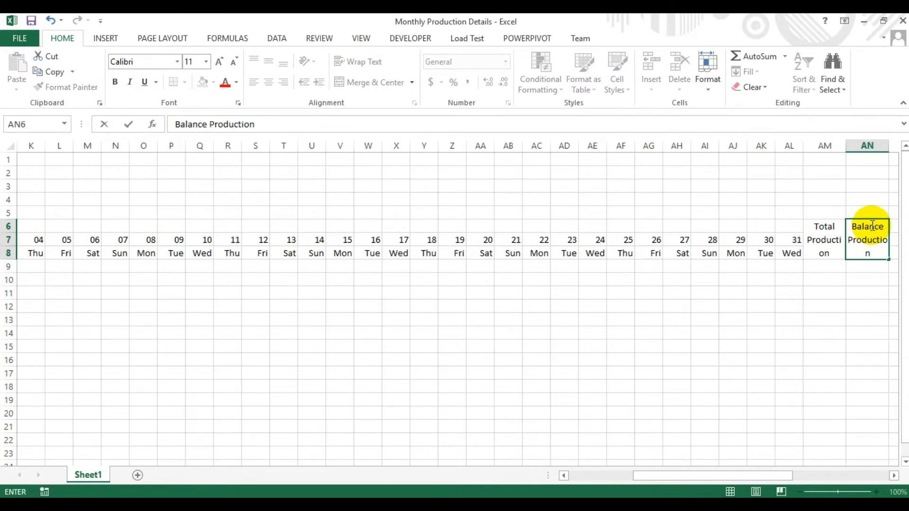
key("Return")
Widen columns AM and AN and vertically middle-align their Total Production and Balance Production headings.
left_click_drag(826, 145, 859, 145)
left_click_drag(829, 236, 872, 240)
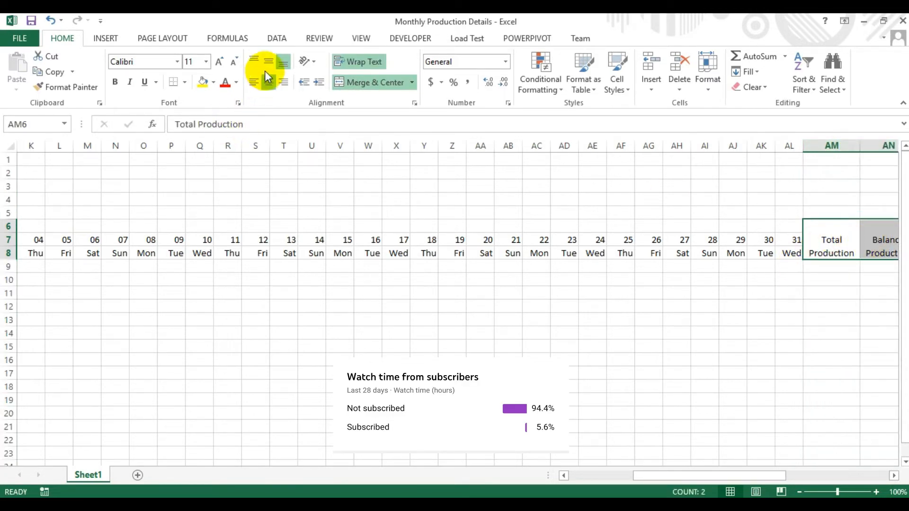
left_click(268, 62)
Merge and center H6:AL6 above the dates and enter the heading Date / Day.
left_click_drag(748, 476, 686, 476)
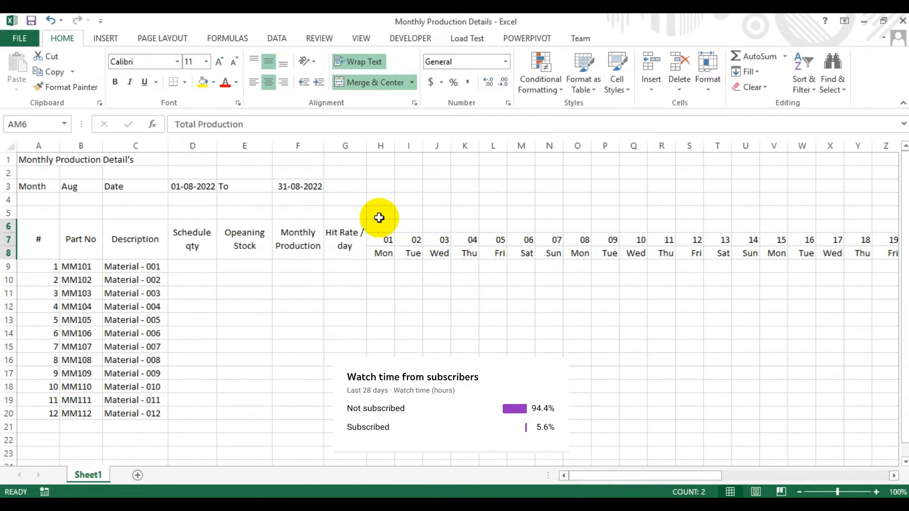
left_click_drag(371, 223, 688, 226)
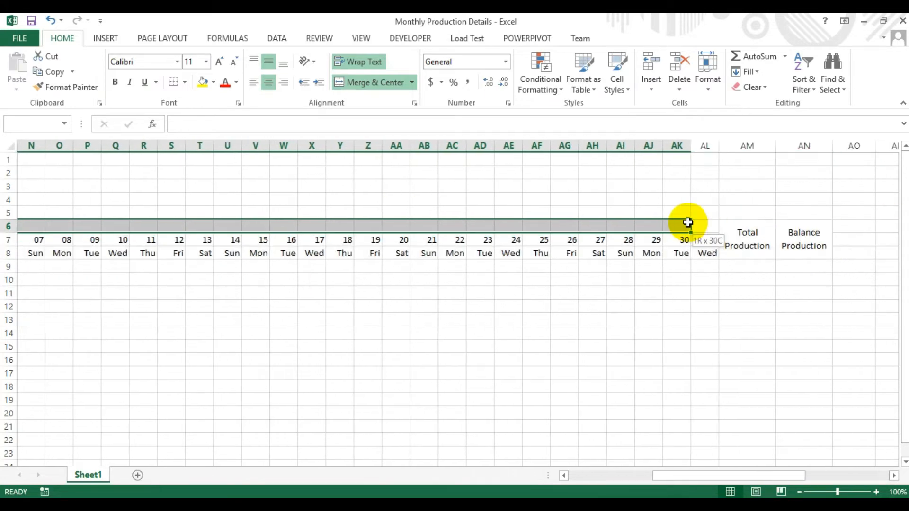
left_click(348, 82)
type("Date / Day")
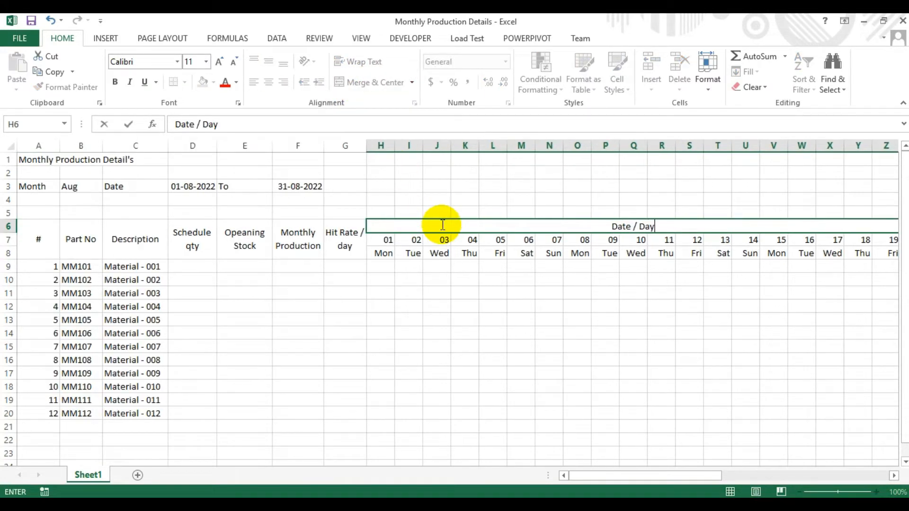
key("Return")
left_click(440, 224)
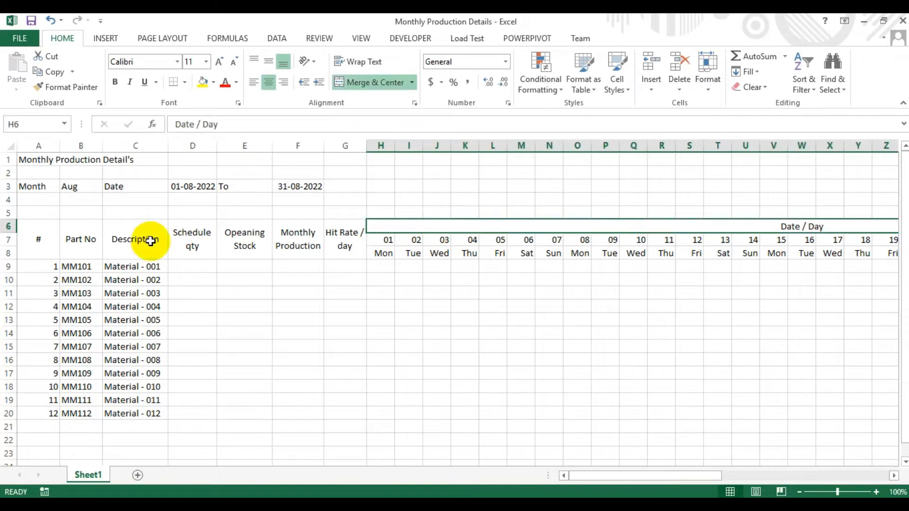
Center the contents of rows 6 to 20 both horizontally and vertically.
left_click_drag(8, 226, 36, 409)
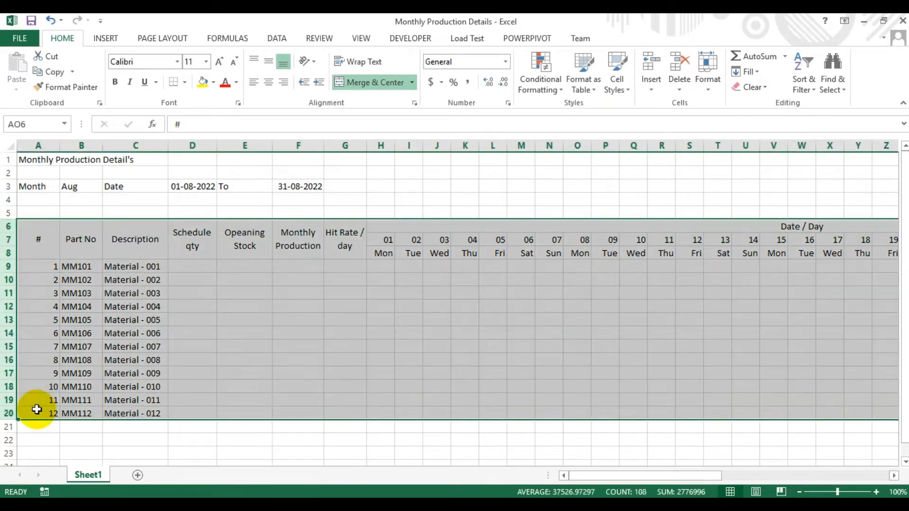
left_click(272, 82)
left_click(266, 62)
Apply all borders to the whole production table, A6:AN20.
left_click_drag(751, 478, 585, 476)
left_click(192, 263)
left_click(38, 236)
left_click_drag(38, 236, 861, 402)
left_click_drag(736, 478, 588, 465)
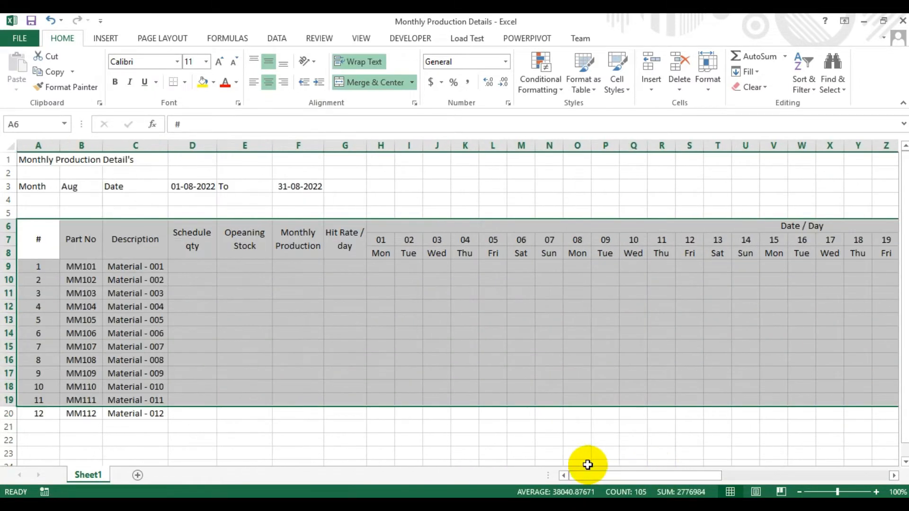
key("shift+Down")
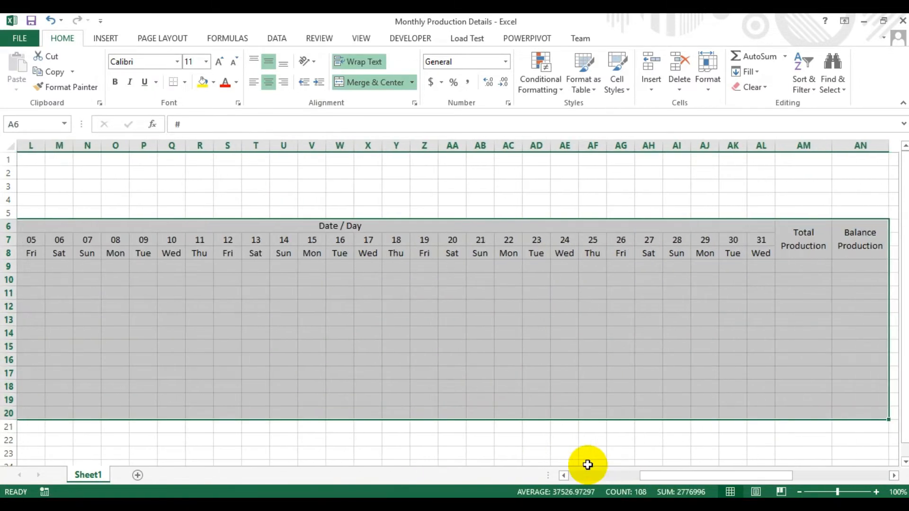
left_click(188, 84)
left_click(182, 194)
key("ctrl+BackSpace")
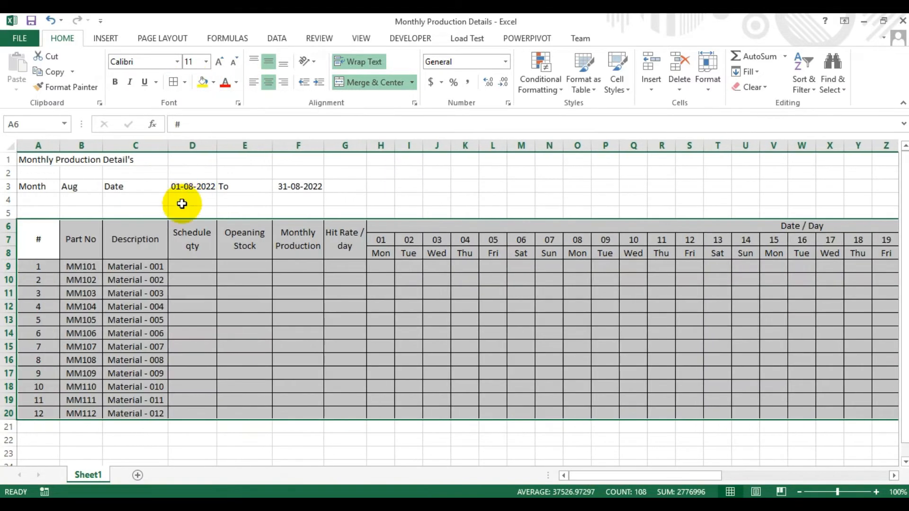
Increase the height of the part rows 9 to 20 evenly.
left_click_drag(10, 266, 10, 412)
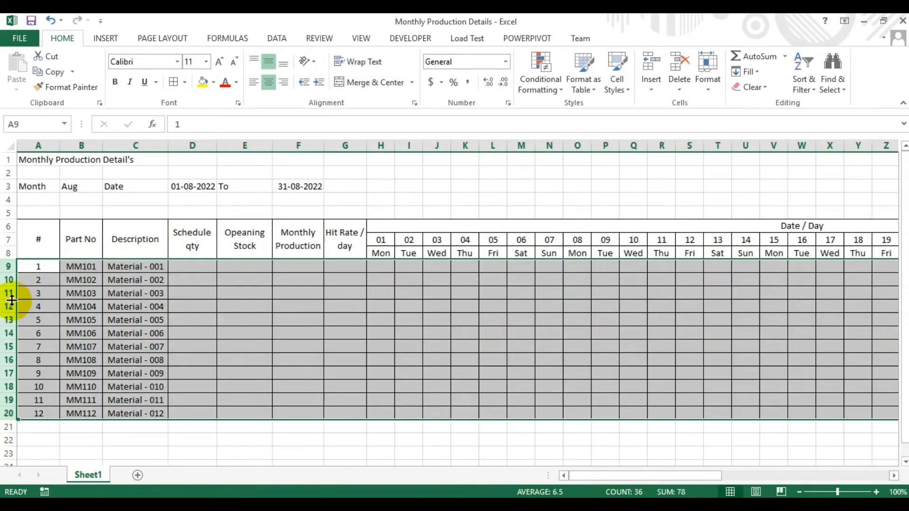
mouse_move(12, 287)
left_mouse_down()
mouse_move(11, 306)
mouse_move(9, 297)
left_mouse_up()
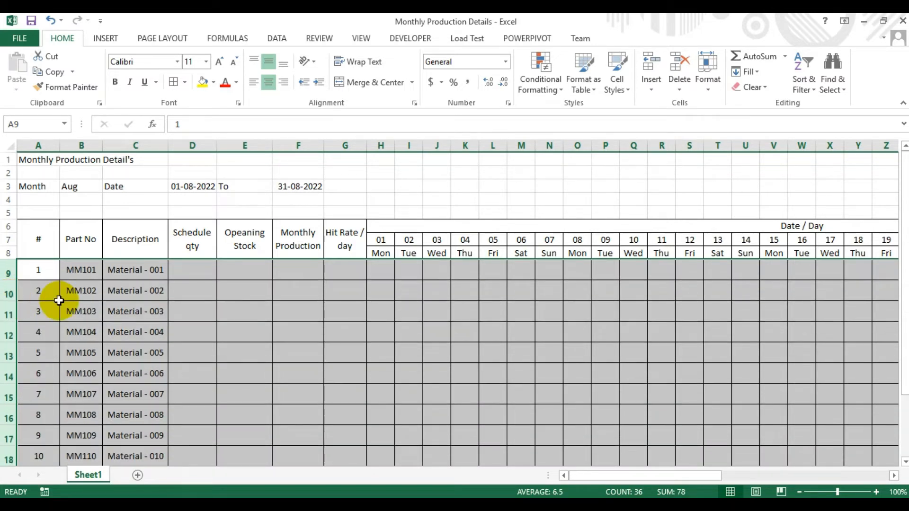
left_click(197, 312)
Make the table header rows 6 to 8 bold and slightly increase their height.
left_click(3, 241)
left_click(5, 228)
left_click_drag(4, 228, 8, 250)
key("ctrl+b")
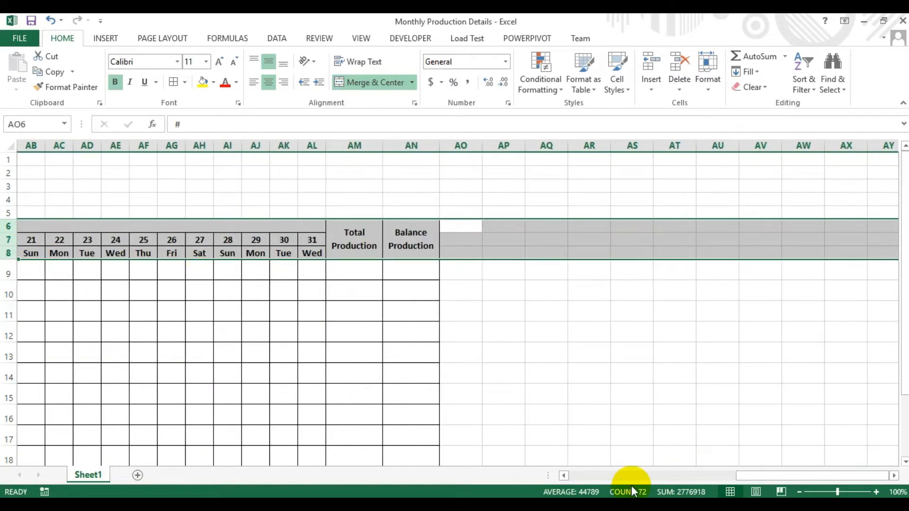
left_click_drag(731, 473, 571, 471)
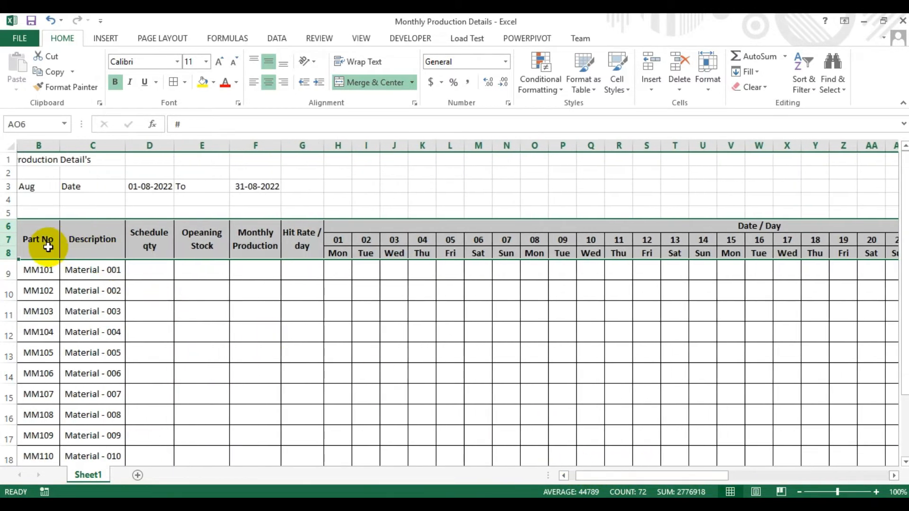
left_click_drag(6, 241, 6, 246)
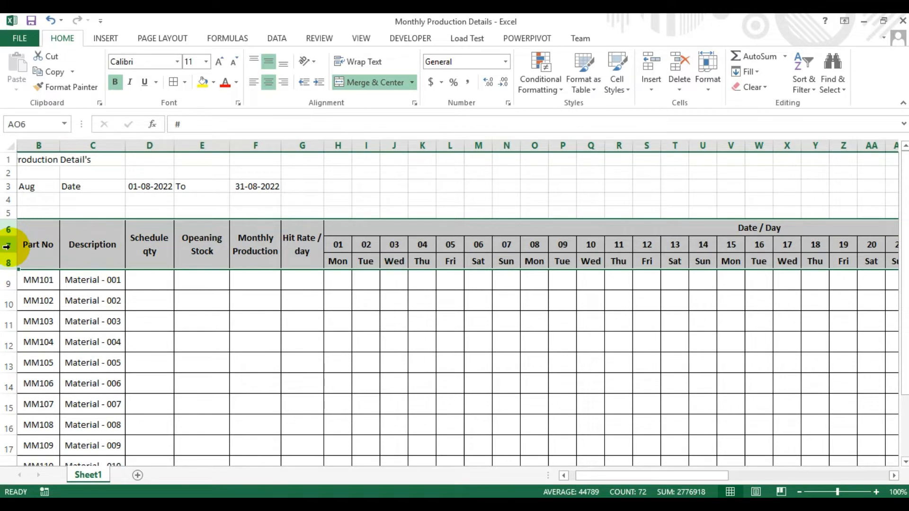
left_click(260, 244)
left_click_drag(661, 476, 629, 473)
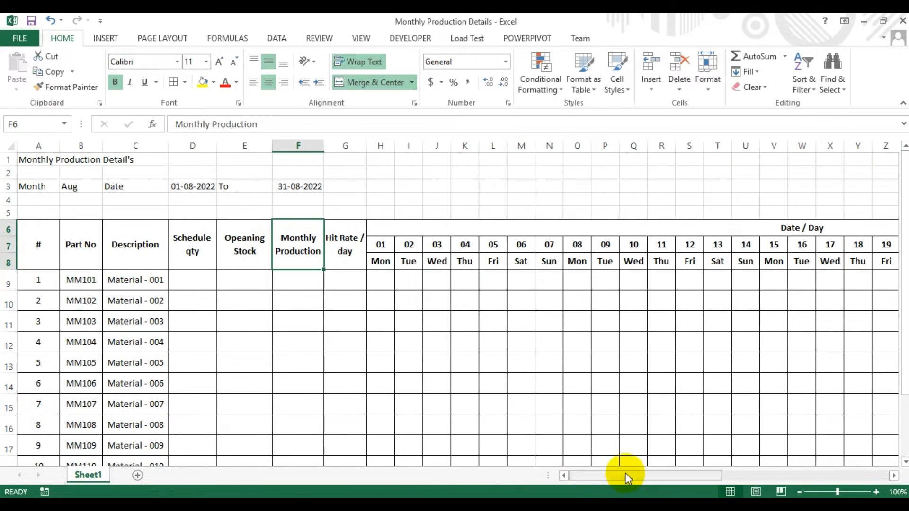
Move the title Monthly Production Detail's from A1 to H1 and merge and center it across to the table's last column.
left_click(24, 159)
left_click(377, 158)
left_click(28, 160)
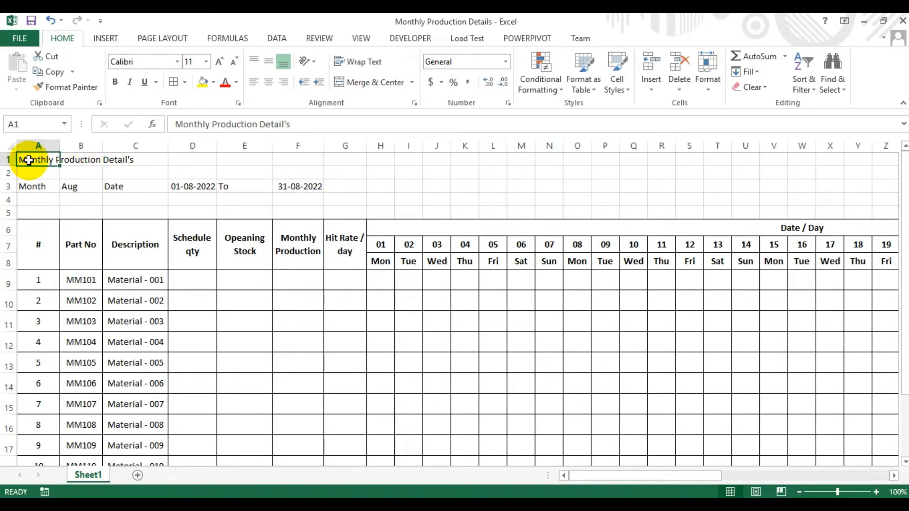
left_click(380, 159)
type("Monthly Production Detail's")
left_click_drag(381, 159, 715, 157)
left_click(371, 83)
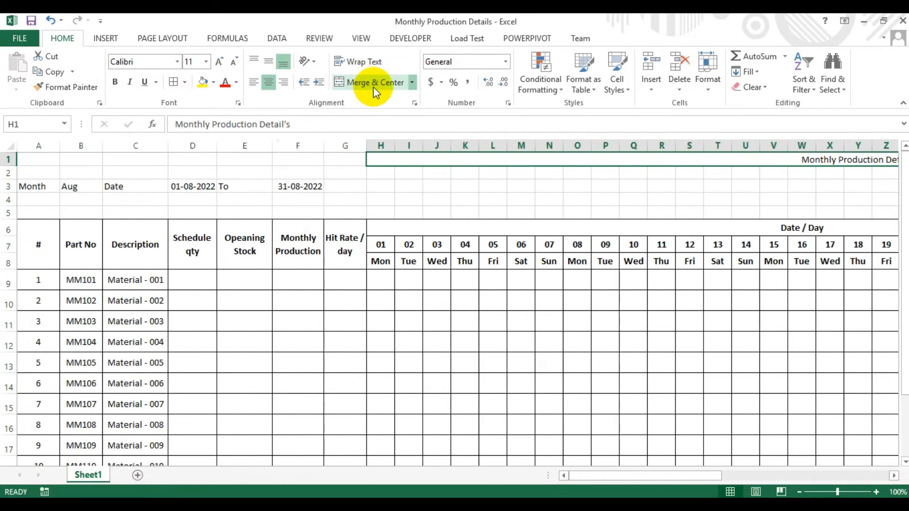
Make the merged sheet title bold and set its font size to 20.
left_click(114, 82)
left_click(218, 62)
left_click(219, 62)
left_click(219, 62)
left_click(219, 62)
left_click(219, 62)
left_click(219, 62)
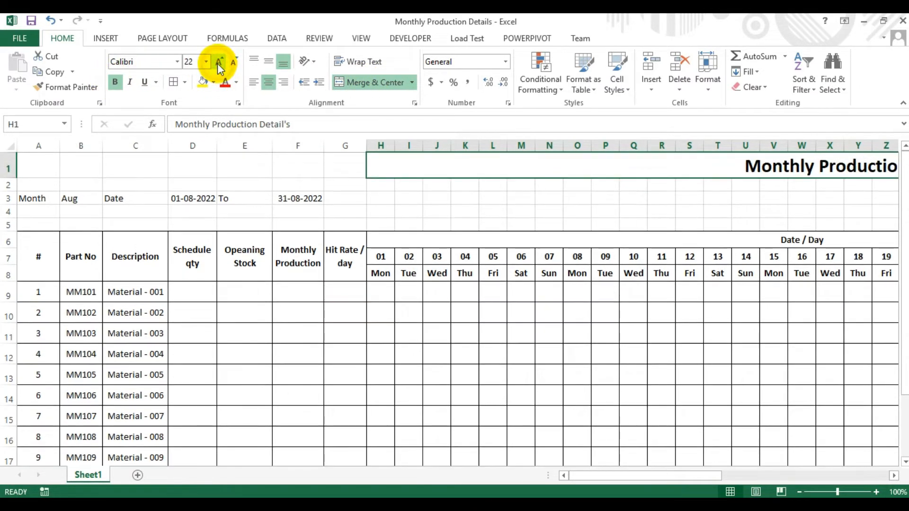
left_click(233, 62)
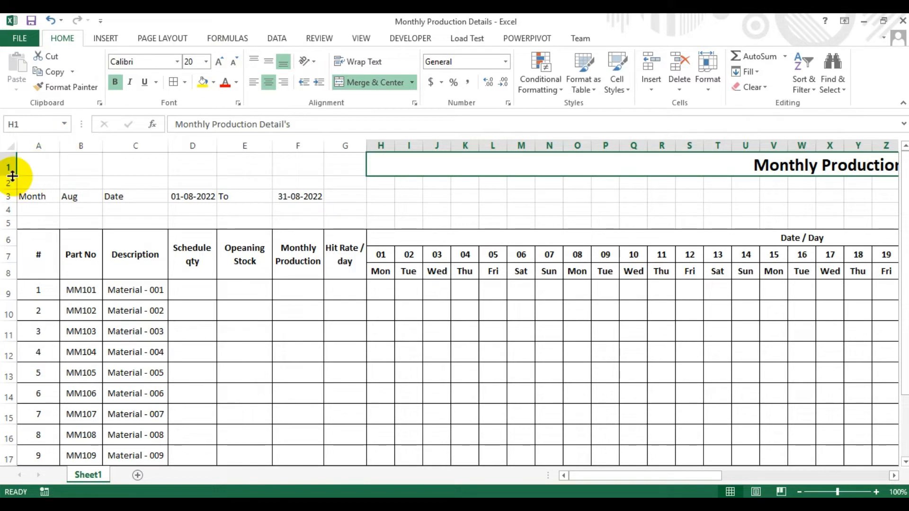
Increase the height of row 1 and vertically middle-align the sheet title.
left_click_drag(10, 176, 11, 183)
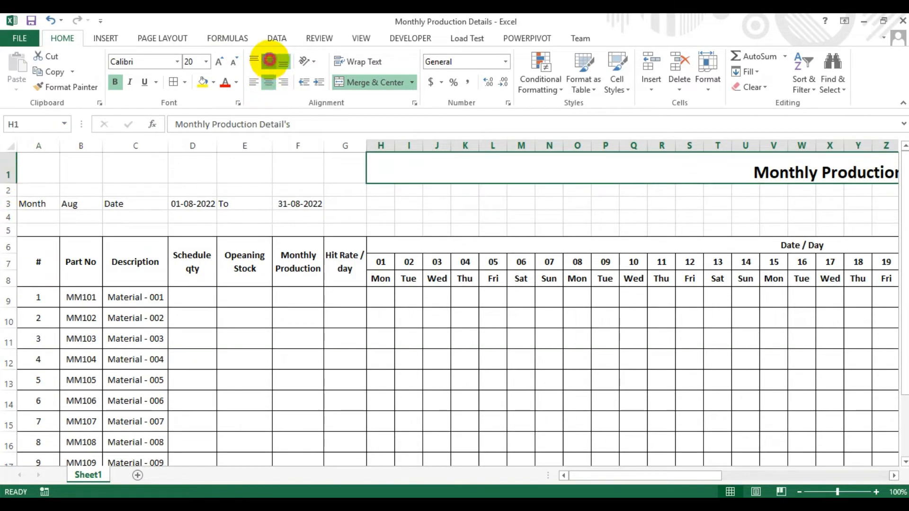
left_click(269, 61)
left_click(309, 187)
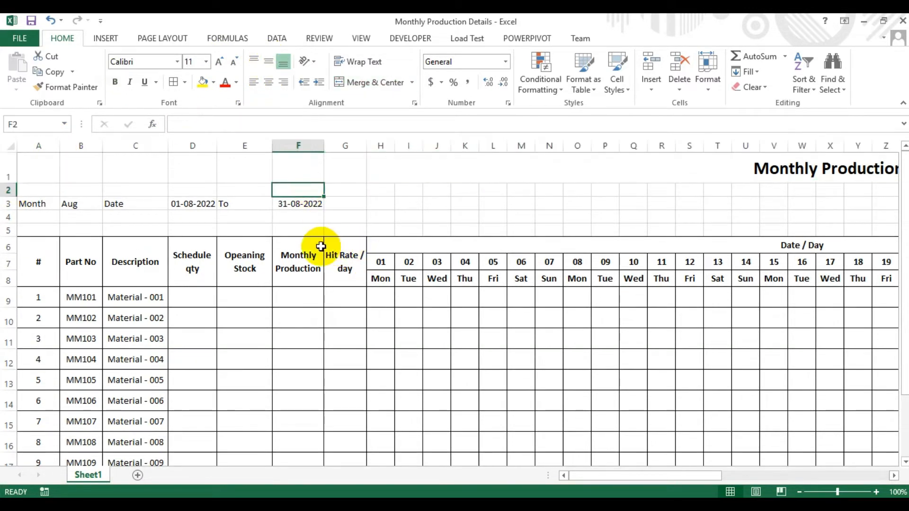
Fill rows 1 to 5 above the table with white.
left_click(36, 176)
left_click_drag(9, 172, 19, 231)
left_click(212, 83)
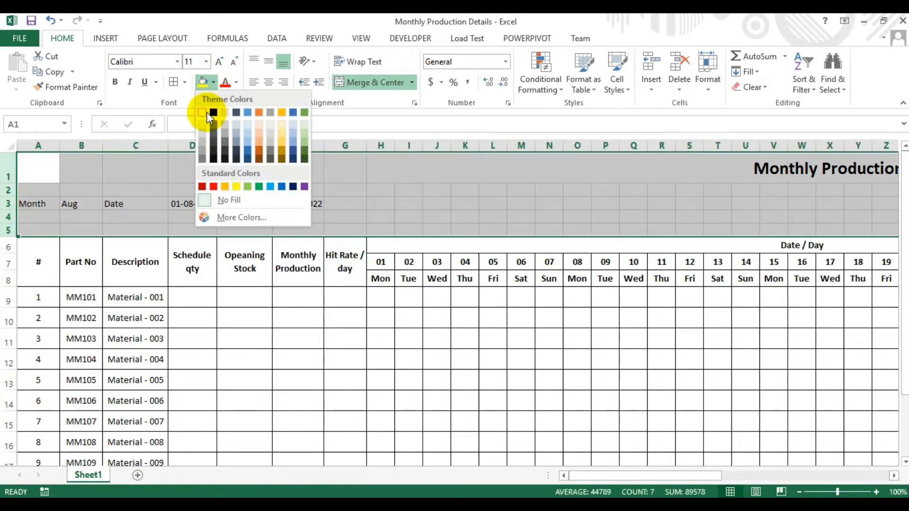
left_click(206, 112)
left_click(229, 203)
Make A3:F3 bold and centered horizontally and vertically, and slightly increase the height of row 3.
left_click_drag(21, 203, 280, 198)
key("ctrl+b")
left_click(269, 82)
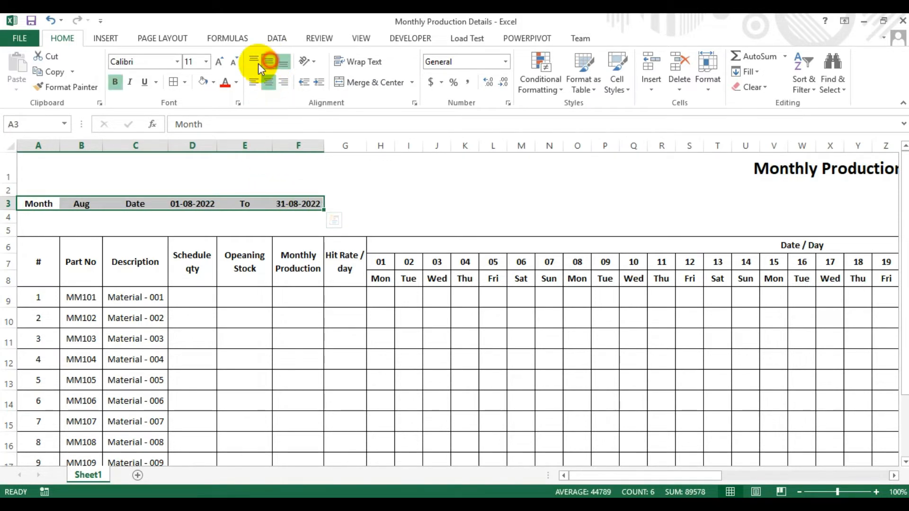
left_click(268, 62)
left_click_drag(9, 210, 9, 214)
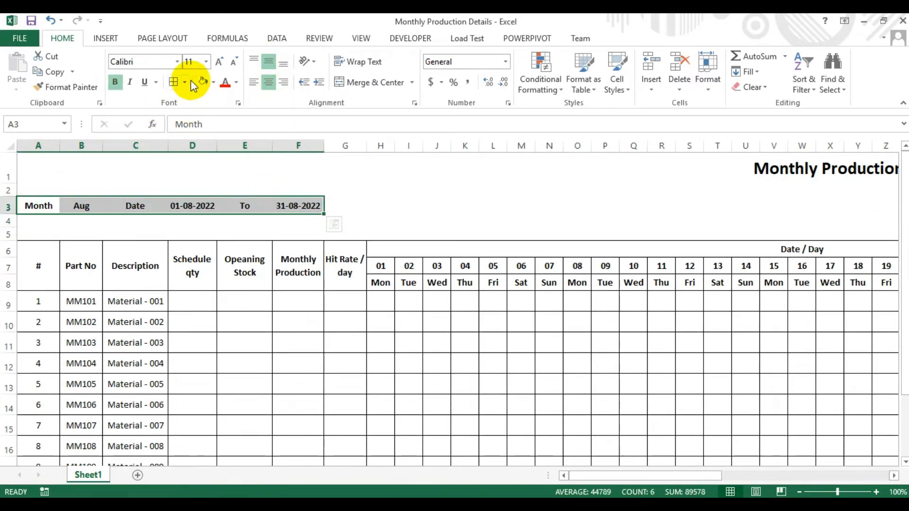
Add a bottom border to the month and date value cells B3, D3 and F3.
left_click(97, 206)
left_click(175, 204, "ctrl")
left_click(298, 205, "ctrl")
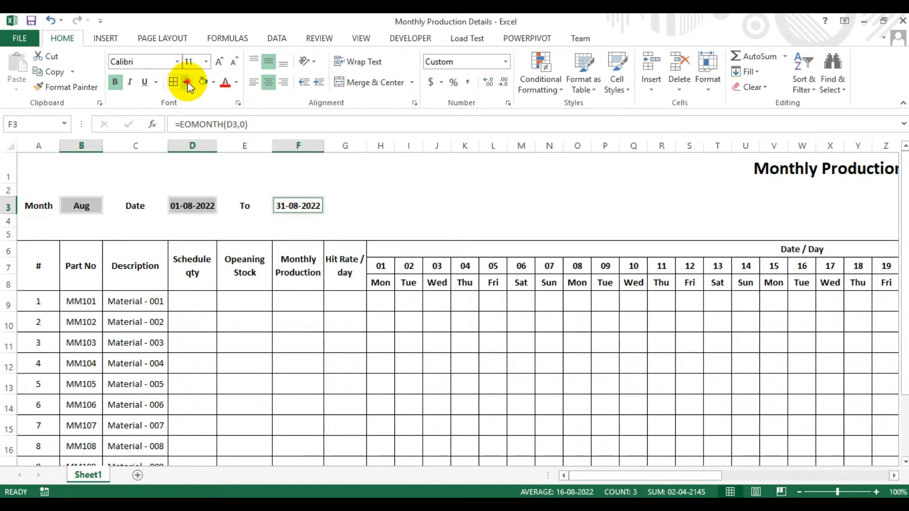
left_click(184, 82)
left_click(202, 115)
left_click(378, 194)
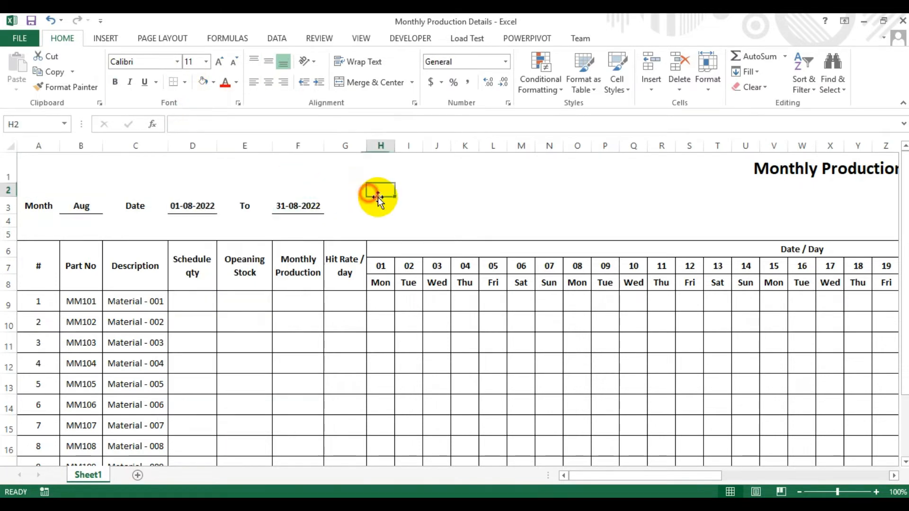
Fill the title row, from A1 across the merged title, with a custom green from the standard color palette.
left_click(406, 170)
left_click_drag(267, 169, 299, 169)
left_click_drag(378, 168, 28, 168)
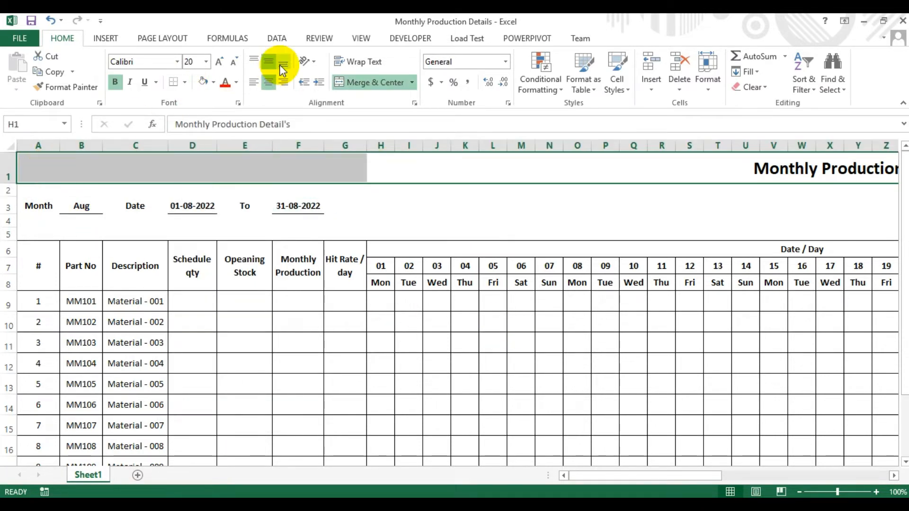
left_click(214, 82)
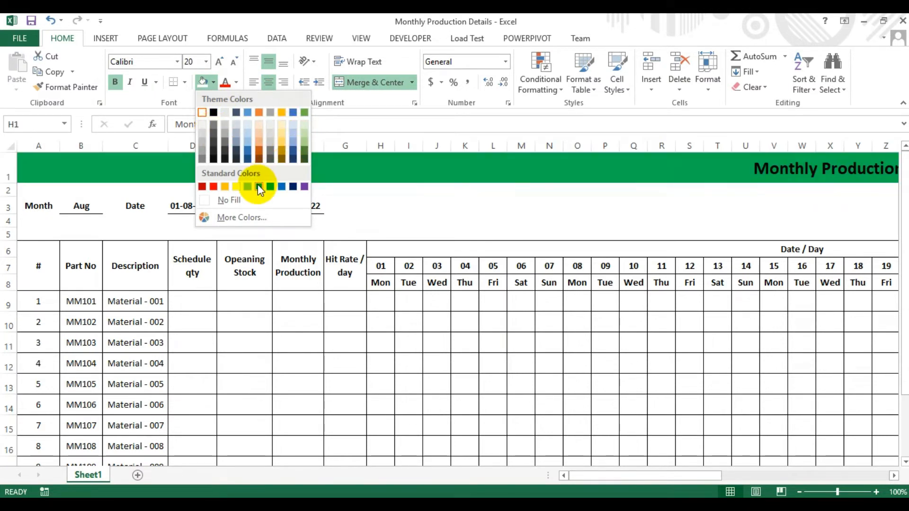
left_click(240, 216)
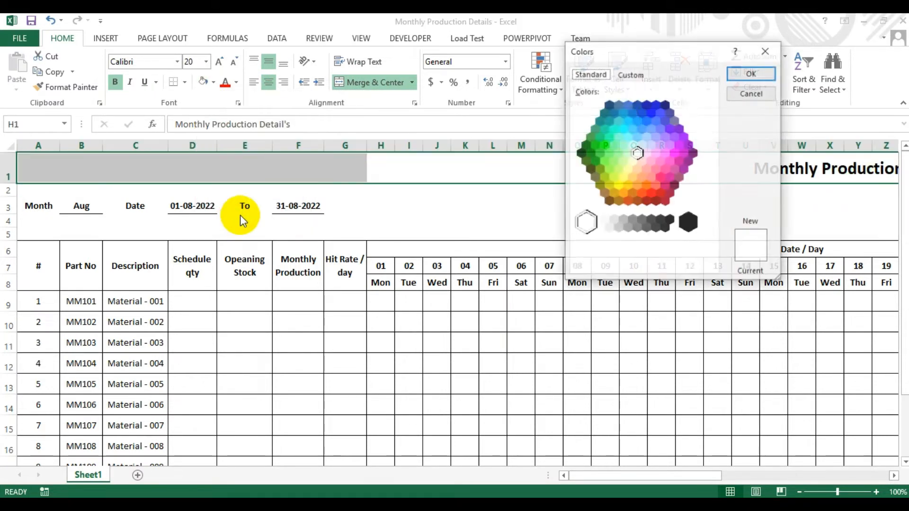
left_click(618, 158)
left_click(751, 74)
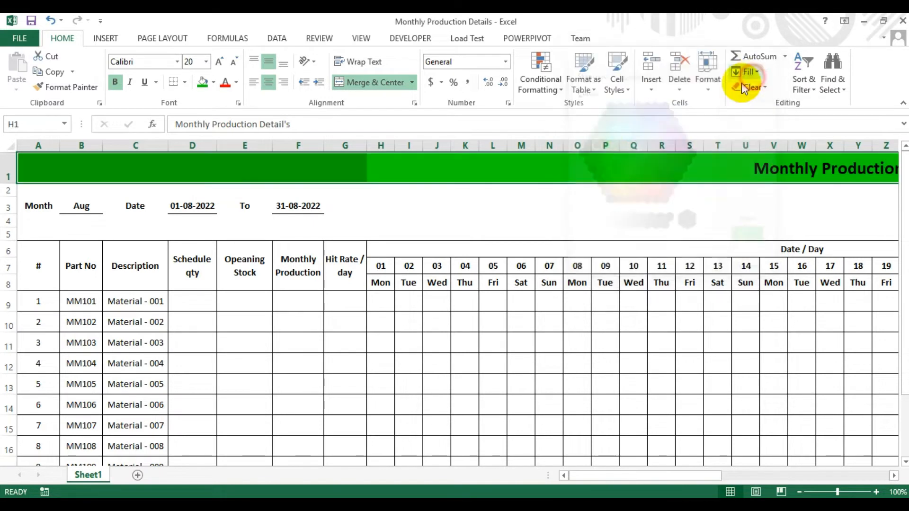
Set the title's font color to white and slightly increase the height of row 1.
left_click(236, 83)
left_click(230, 127)
left_click(438, 218)
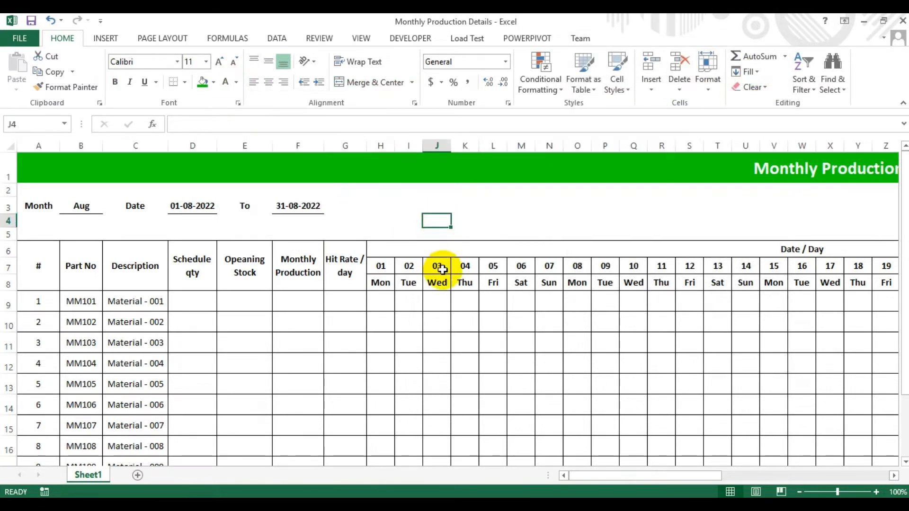
left_click_drag(15, 183, 14, 187)
Freeze the panes at cell H9 so the header rows and columns A to G stay fixed while scrolling.
left_click(383, 303)
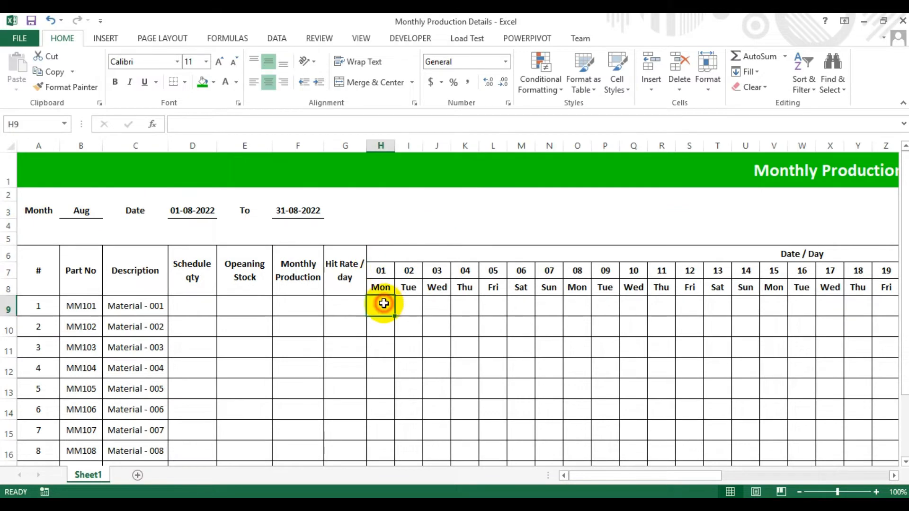
left_click(358, 40)
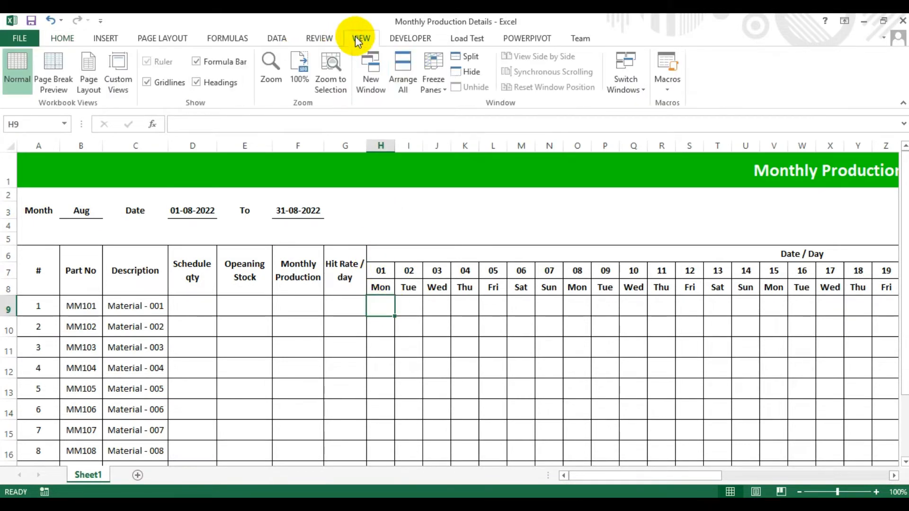
left_click(442, 83)
left_click(432, 114)
scroll(380, 308, "down", 2)
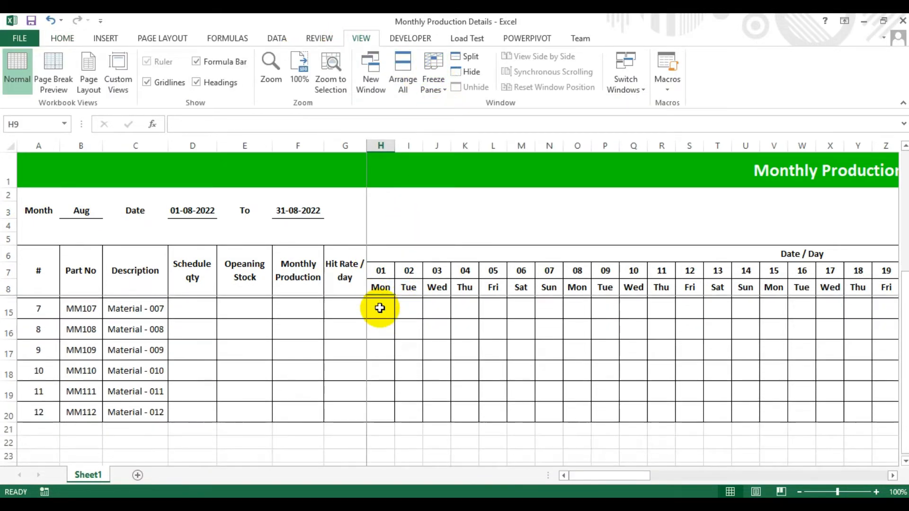
left_click_drag(595, 476, 547, 458)
scroll(436, 305, "up", 2)
Enter the schedule quantities 2000 in D9 for MM101 and 48000 in D10 for MM102.
left_click(204, 307)
scroll(267, 303, "down", 1)
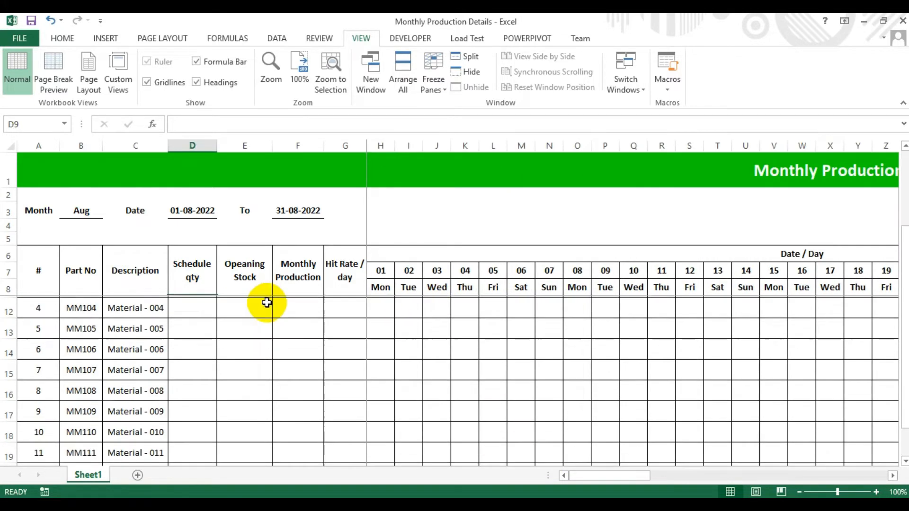
scroll(263, 308, "up", 1)
left_click_drag(903, 228, 902, 194)
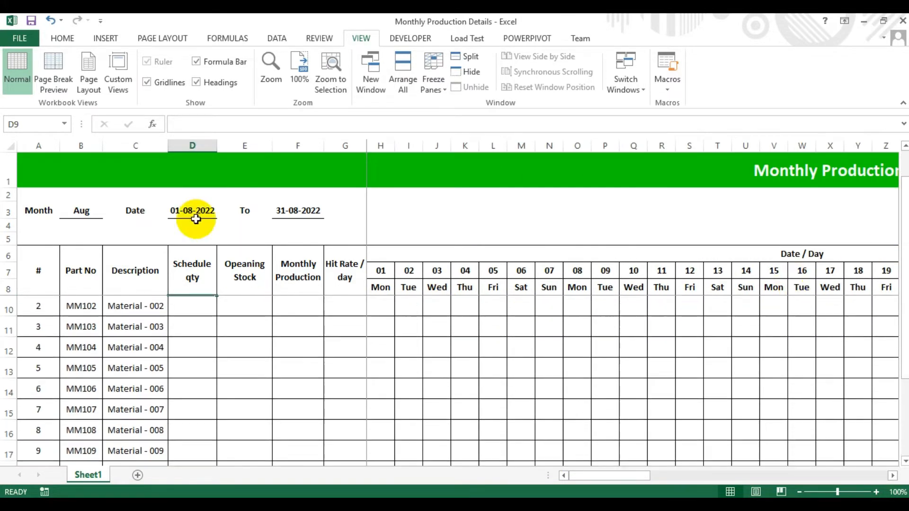
scroll(271, 319, "up", 1)
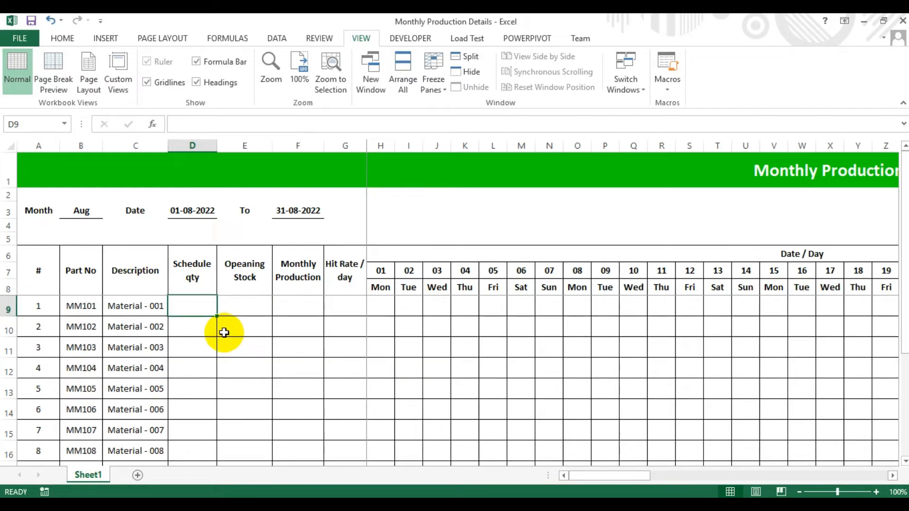
type("20")
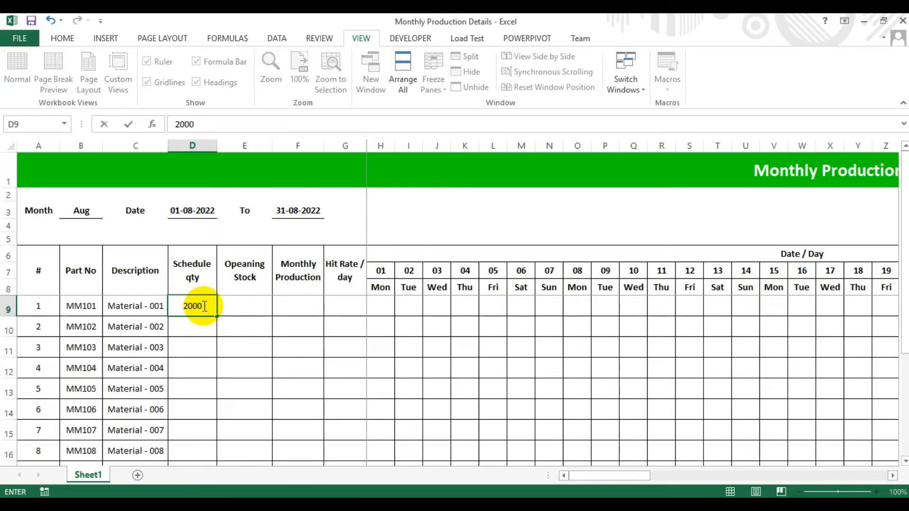
type("00")
key("Return")
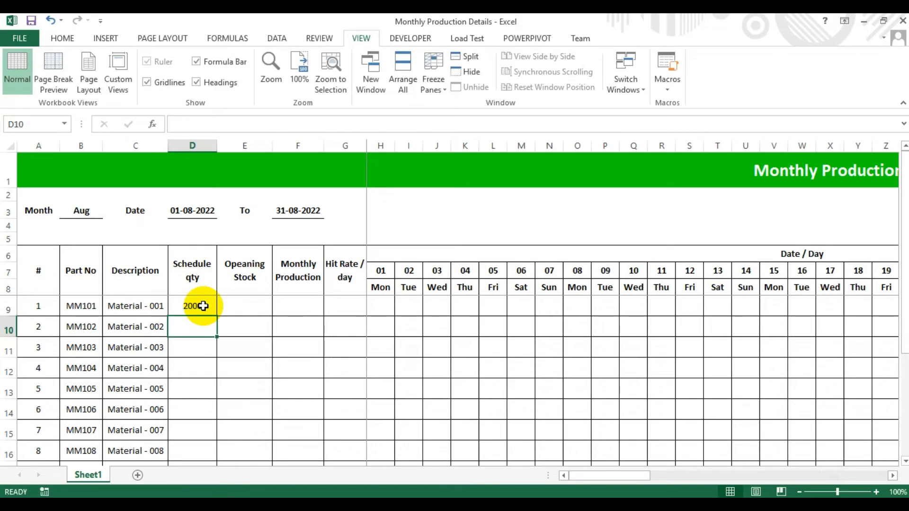
type("480")
key("Return")
type("48000")
key("Return")
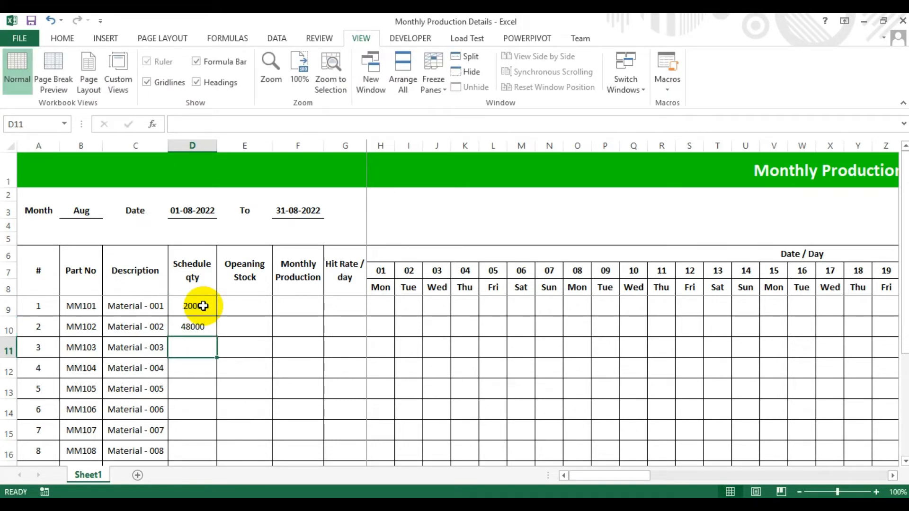
Enter the schedule quantities 8870, 7585, 2344, 98012, 8689 and 9087 in D11:D16 for parts MM103 to MM108.
type("8870")
key("Return")
type("7585")
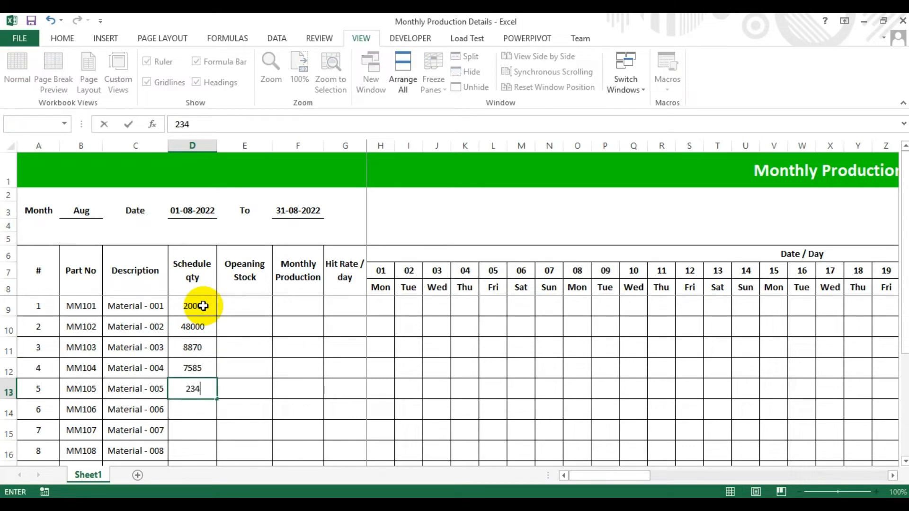
key("Return")
type("98012")
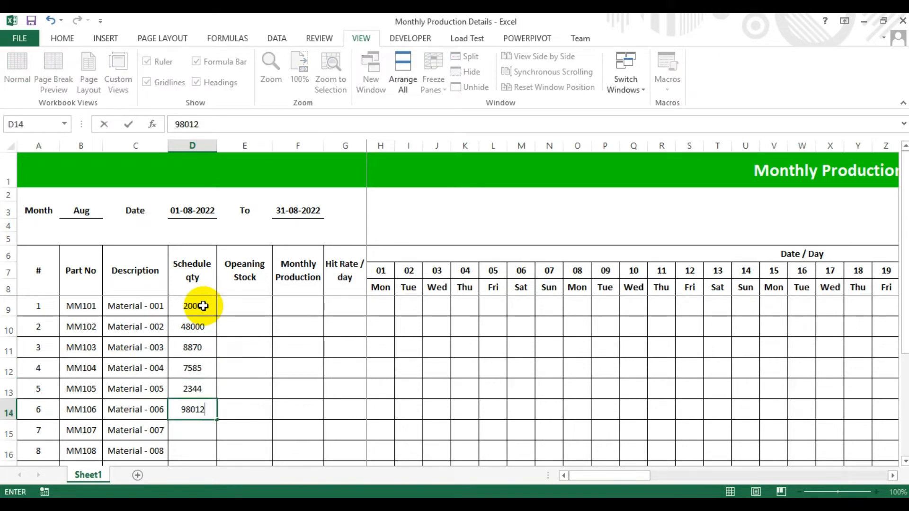
key("Return")
type("8689087")
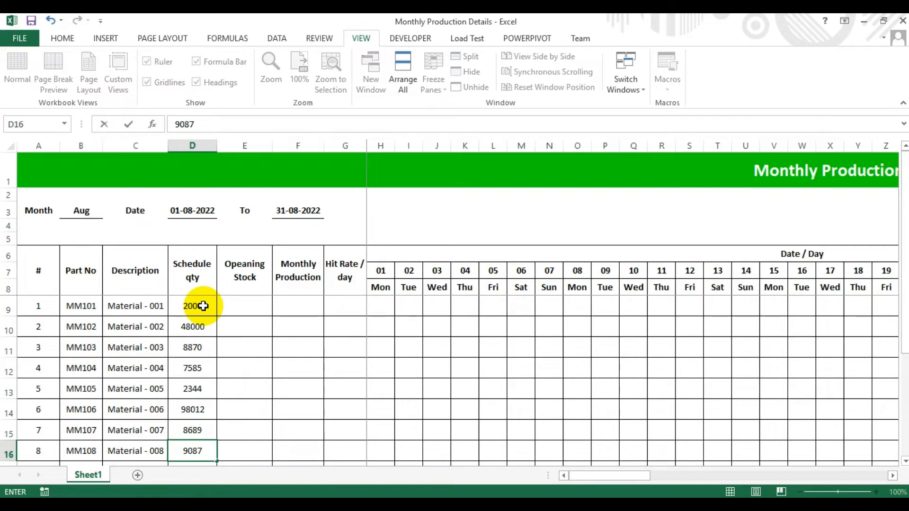
key("Return")
Enter the schedule quantities 6456, 6752, 45432 and 3244 in D17:D20 for parts MM109 to MM112.
type("64564")
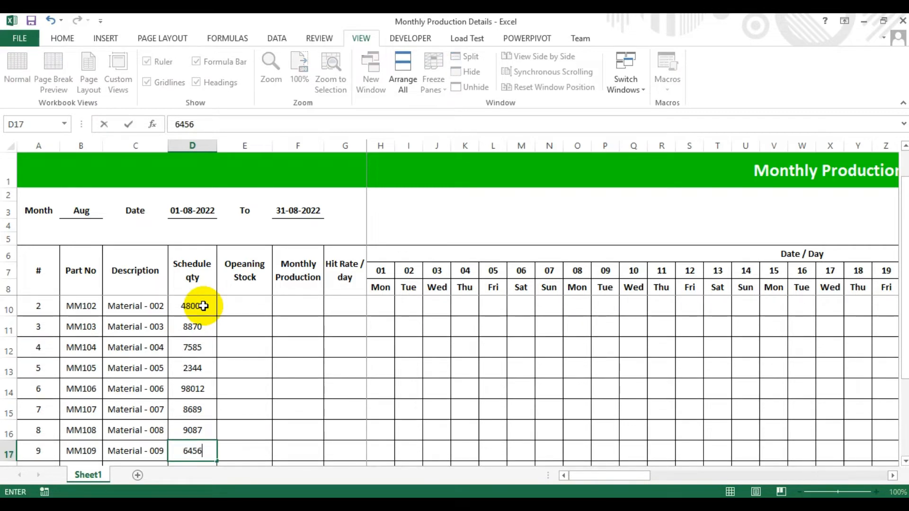
key("Return")
type("6752")
key("Return")
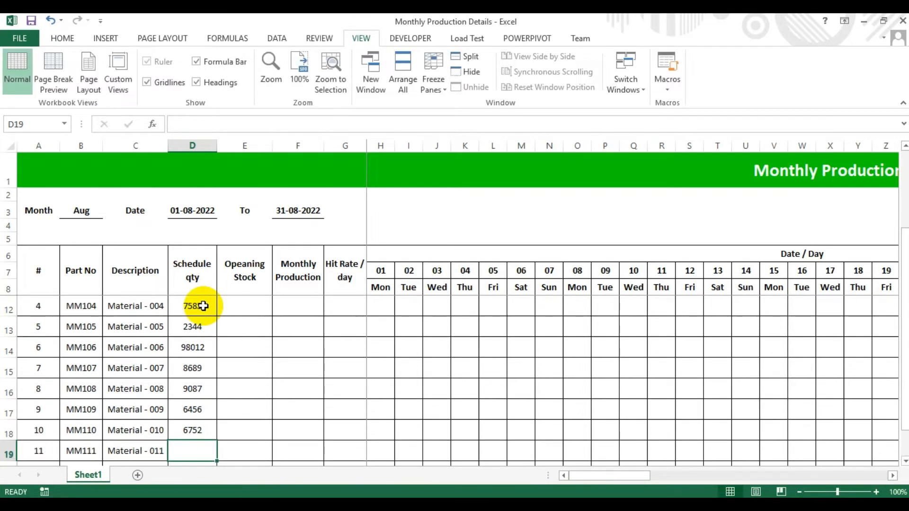
type("0970")
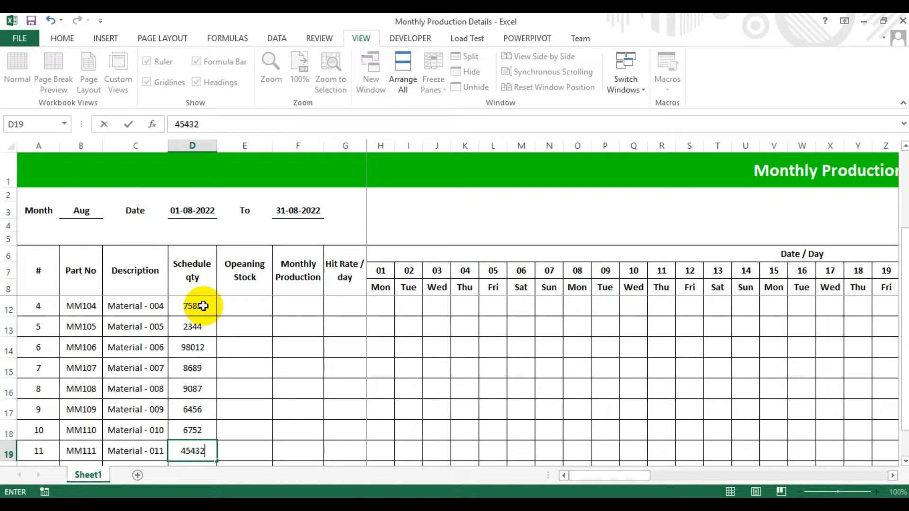
key("Return")
type("3244")
key("Return")
scroll(203, 306, "up", 2)
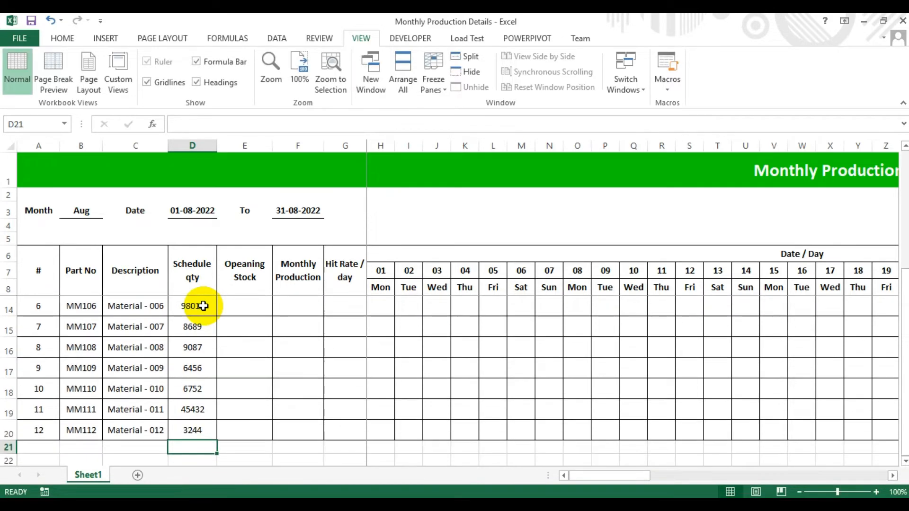
Enter the opening stock values 567, 4355, 345, 344 and 123 in E9:E13 for parts MM101 to MM105.
left_click(238, 304)
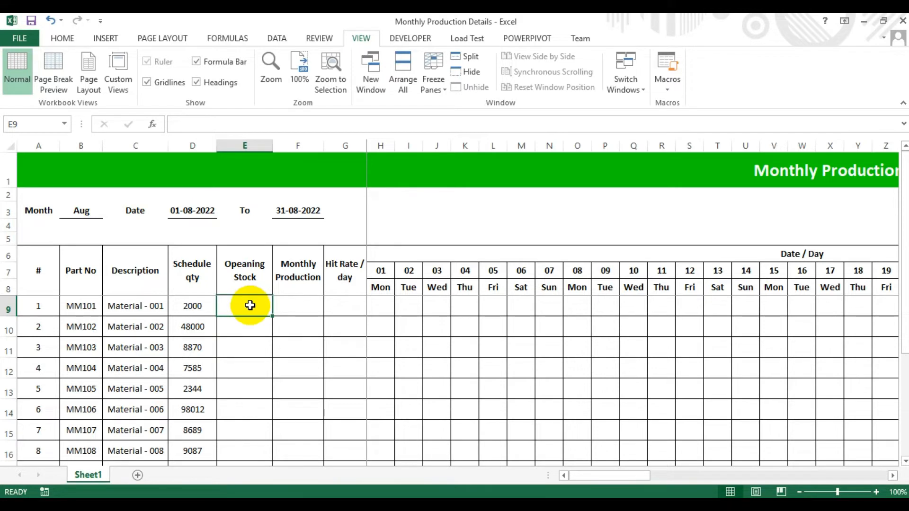
type("567")
key("Return")
type("4355")
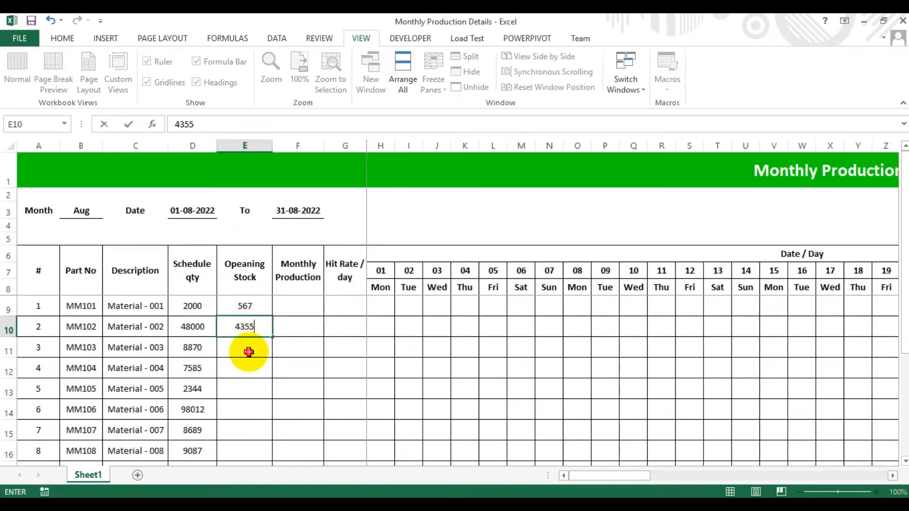
key("Return")
type("345")
key("Return")
type("344")
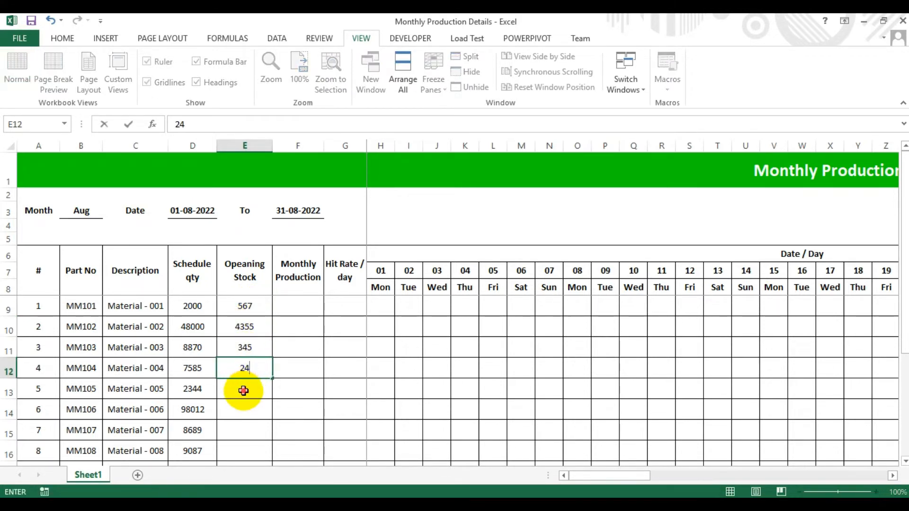
key("Return")
type("123")
key("Return")
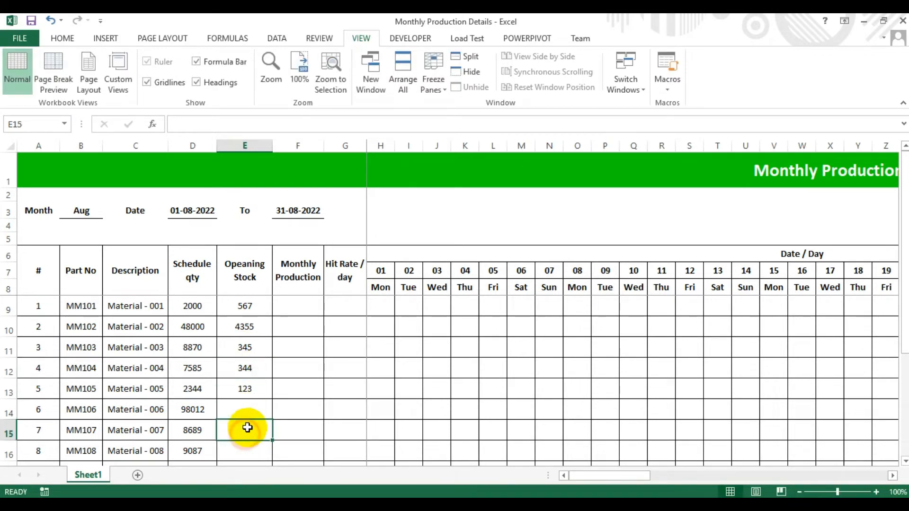
Enter the opening stock values 788, 123 and 435 in E14:E16 for parts MM106 to MM108.
type("123")
key("Return")
scroll(338, 356, "down", 2)
scroll(337, 356, "up", 1)
type("123")
key("Return")
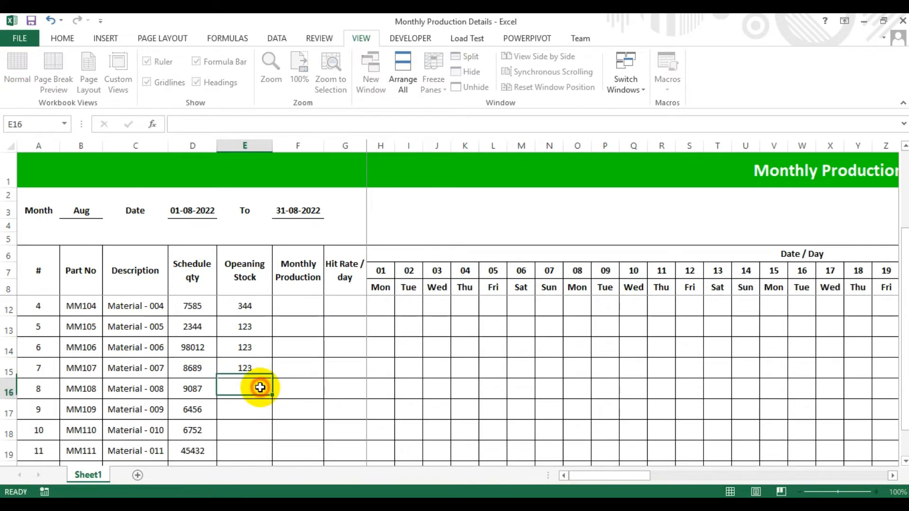
type("435")
key("Return")
left_click(247, 348)
type("788")
left_click(252, 370)
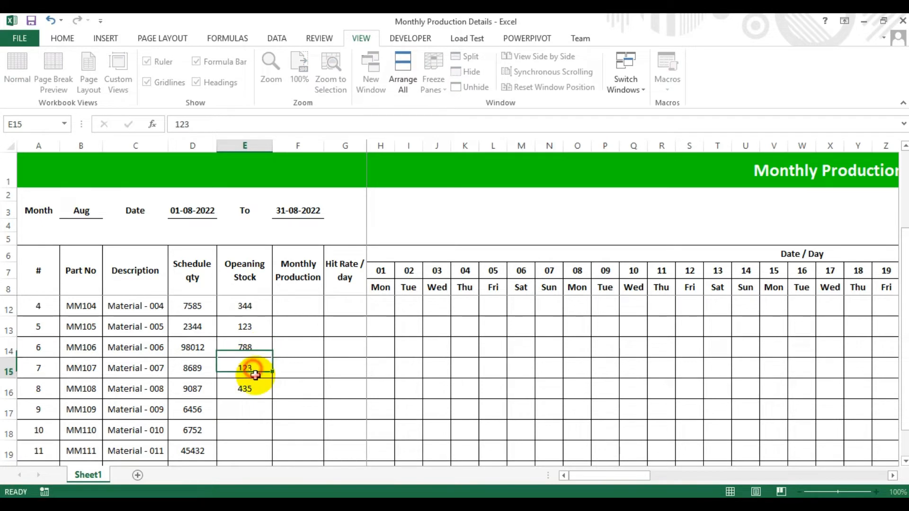
Enter the opening stock values 456, 567, 453 and 545 in E17:E20 for parts MM109 to MM112.
type("456")
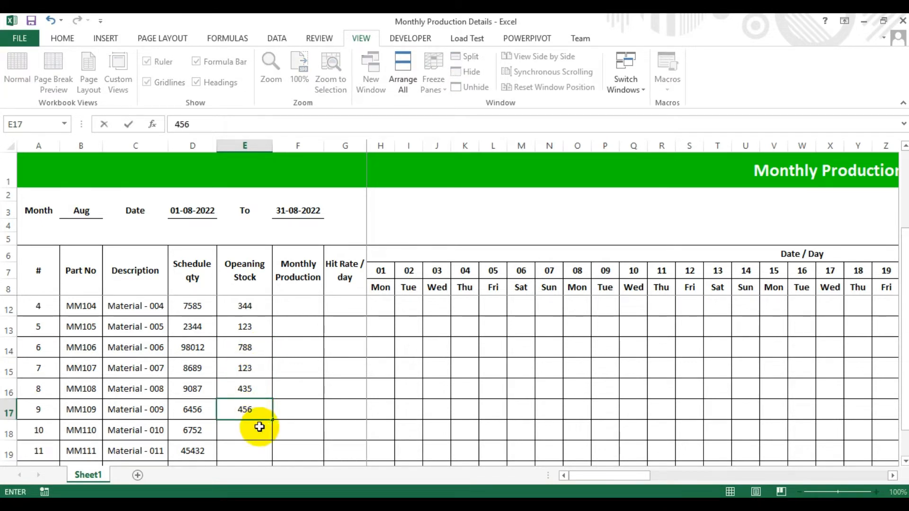
key("Return")
type("567")
key("Return")
scroll(270, 428, "down", 1)
type("567")
key("Return")
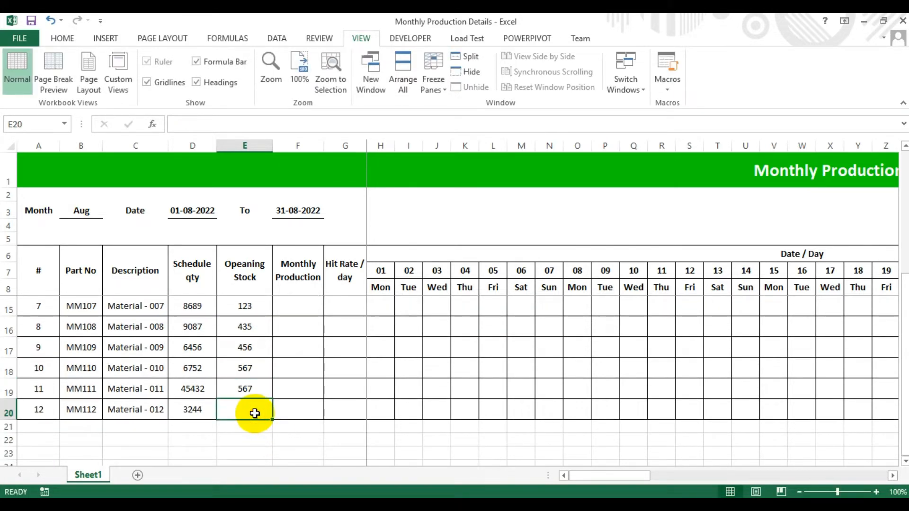
type("545")
Calculate Monthly Production in F9 with =D9-E9 and fill the formula down to F20.
left_click(294, 368)
scroll(298, 366, "up", 2)
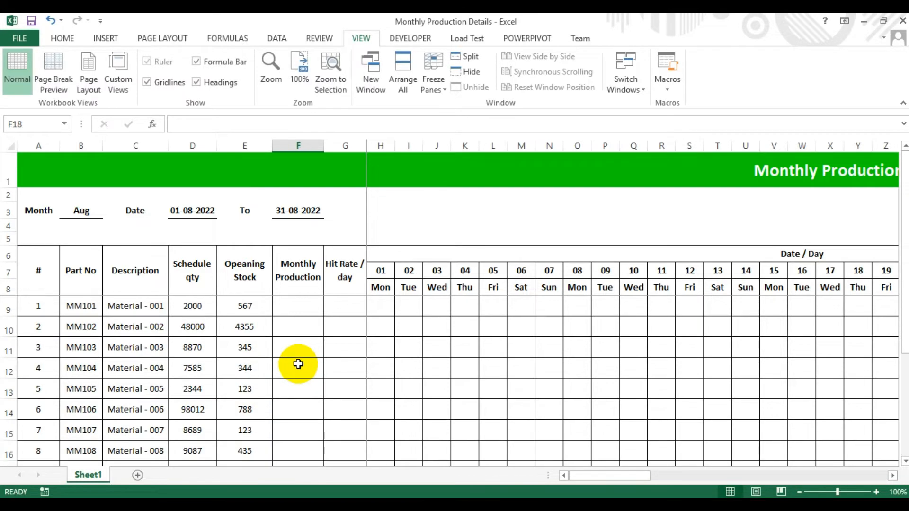
left_click(303, 310)
type("=")
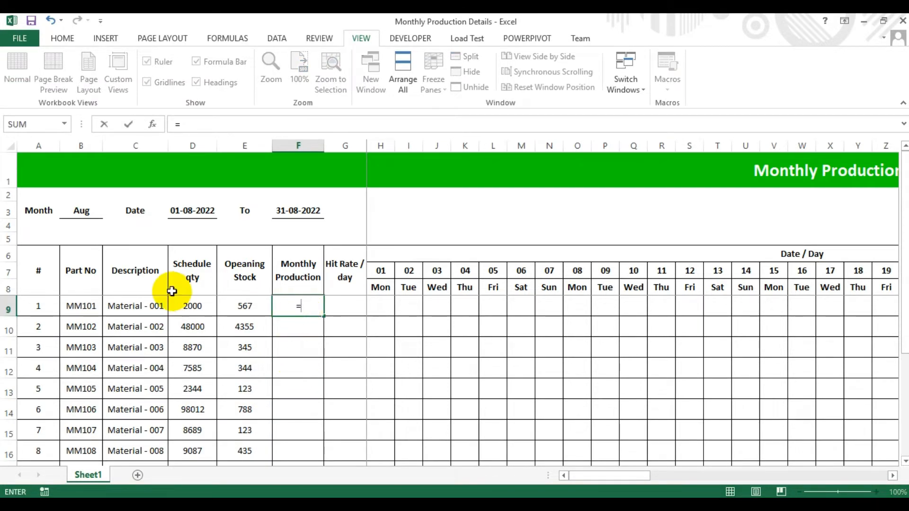
left_click(191, 305)
type("-")
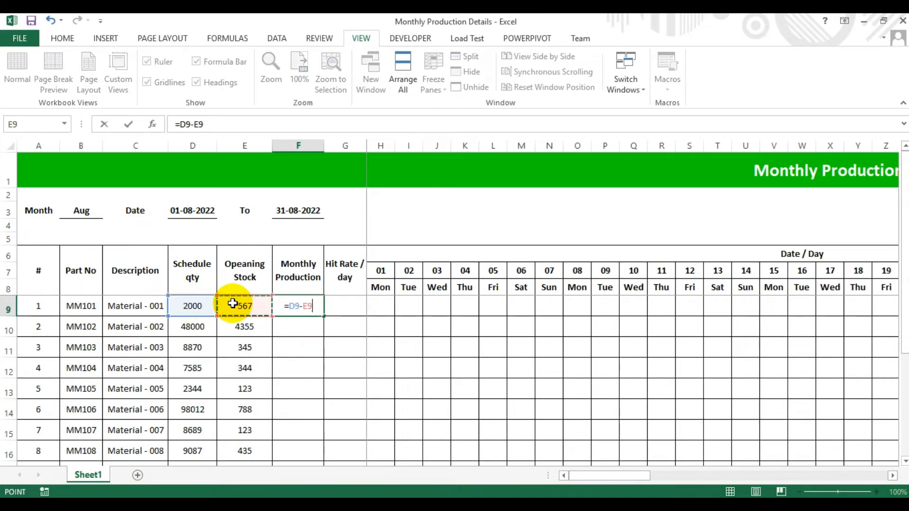
key("Return")
left_click(298, 306)
double_click(323, 316)
scroll(322, 326, "down", 3)
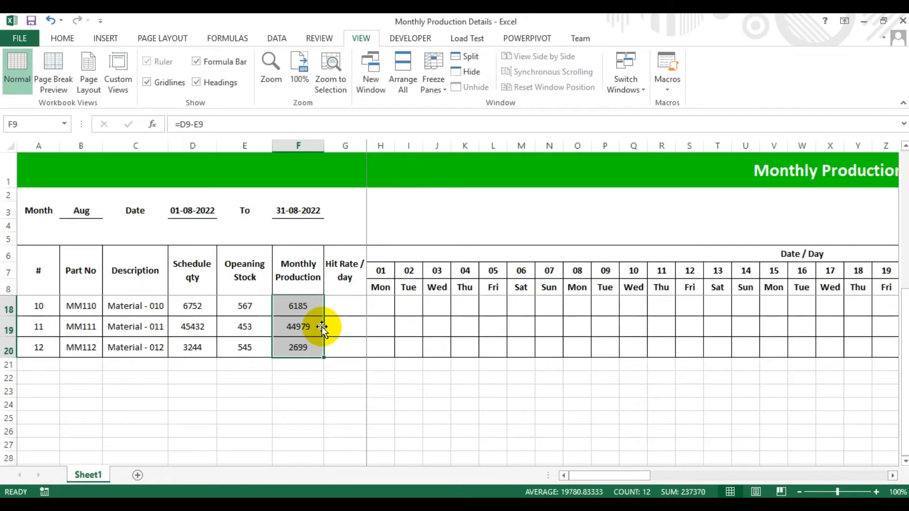
scroll(322, 327, "up", 3)
Calculate the daily hit rate in G9 with the formula =F9/COUNT($H$7:$AL$7), using absolute references for the date range.
left_click(339, 308)
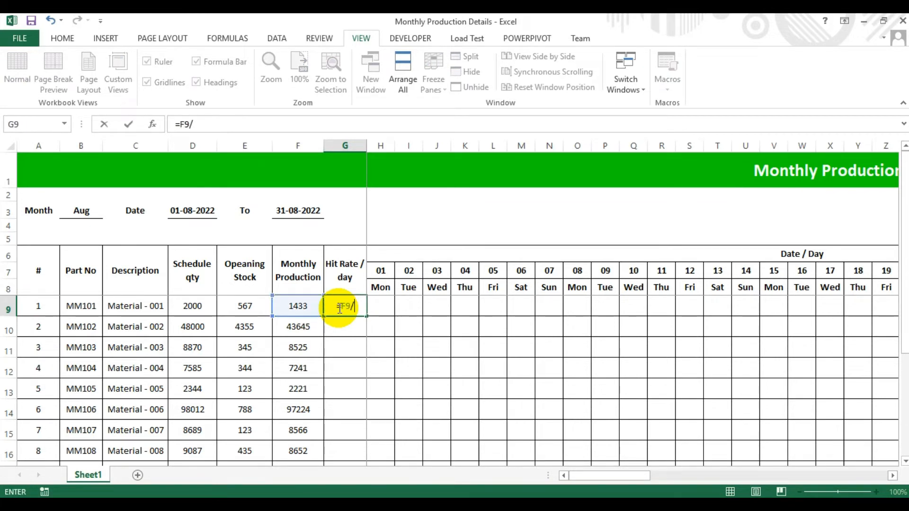
type("cou")
key("Tab")
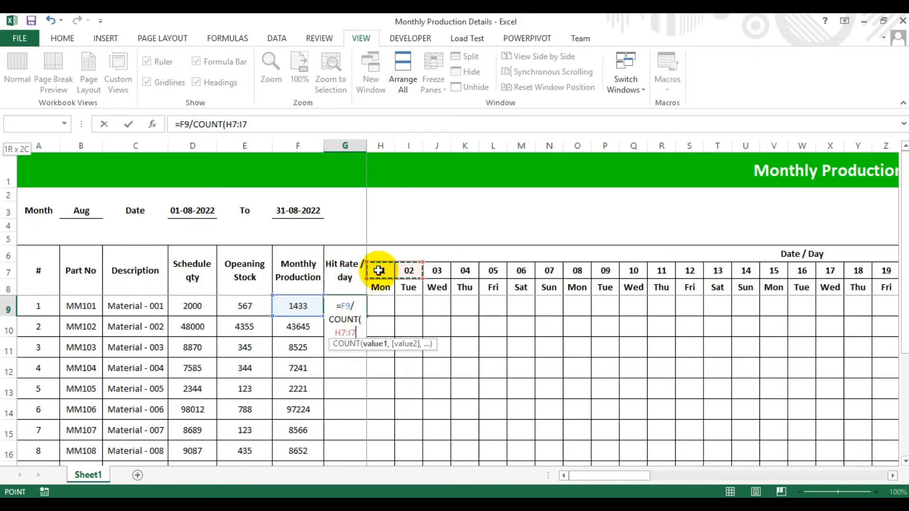
key("shift+Right")
key("shift+Right")
key("shift+Right")
key("shift+Right")
key("shift+Right")
key("shift+Right")
key("shift+Right")
key("shift+Right")
key("shift+Right")
key("shift+Right")
key("shift+Right")
key("shift+Right")
key("shift+Right")
key("shift+Right")
key("shift+Right")
key("shift+Right")
key("shift+Right")
key("shift+Right")
key("shift+Right")
key("shift+Right")
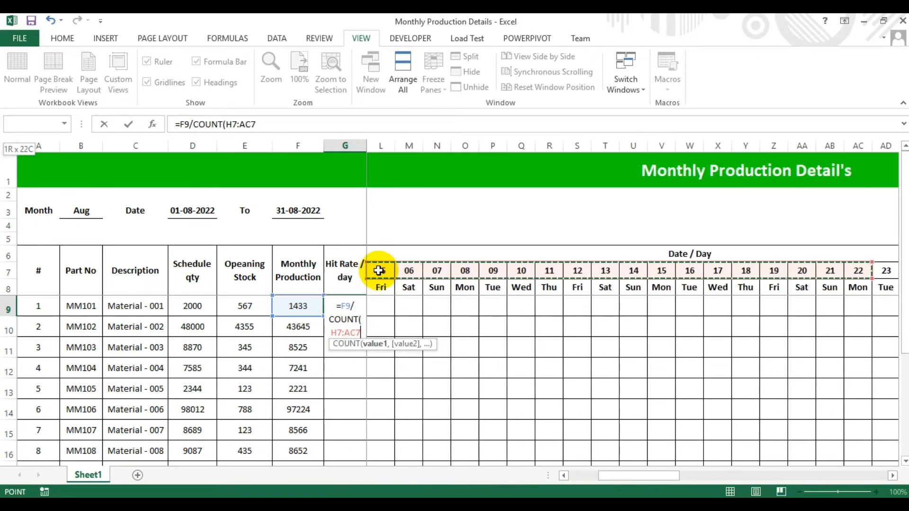
key("shift+Right")
key("shift+Right")
key("shift+Right")
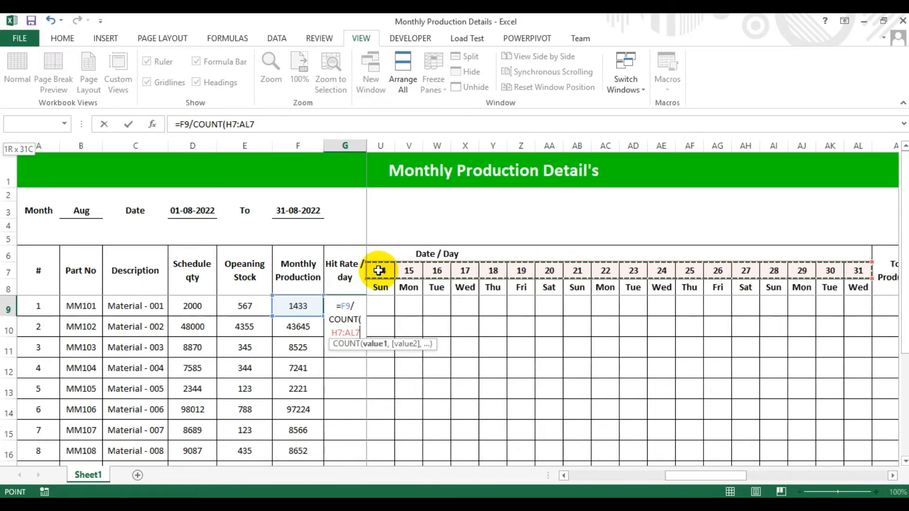
type(")")
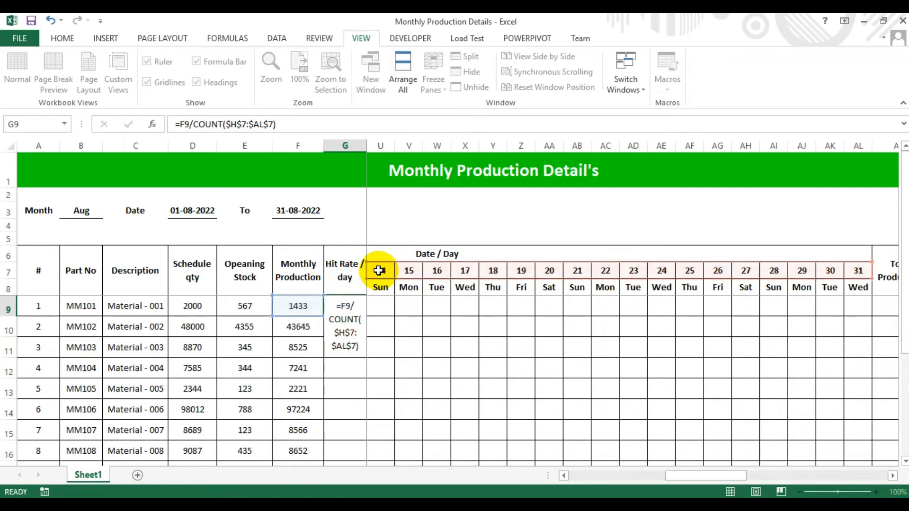
key("Return")
Format the hit rate result in G9 as a Number with two decimal places.
left_click(354, 304)
left_click(315, 305)
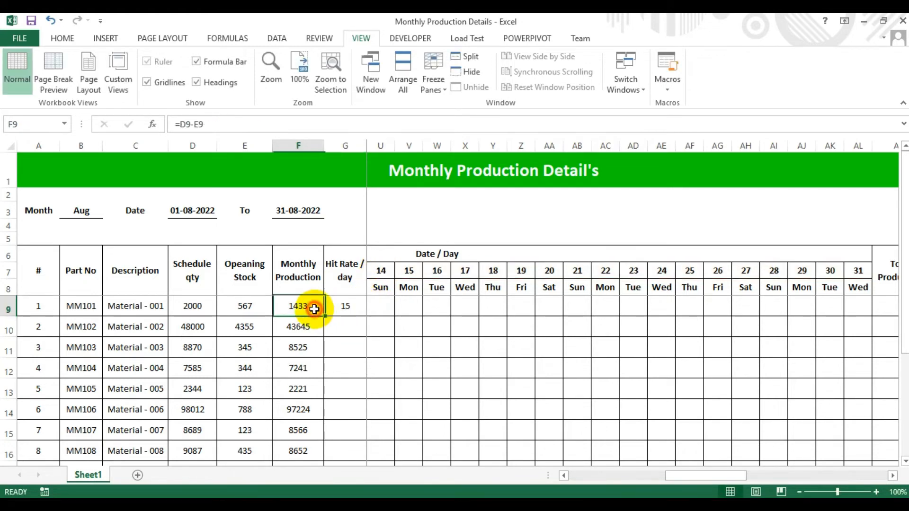
right_click(351, 307)
left_click(391, 250)
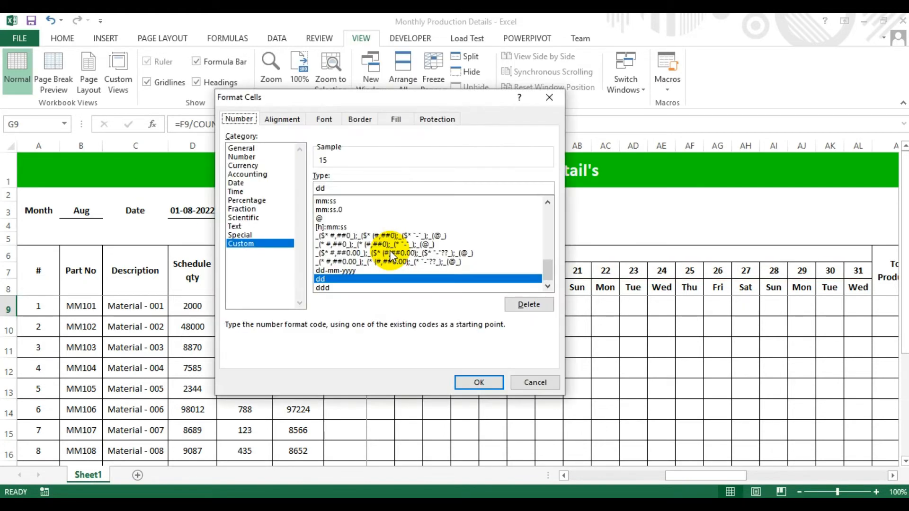
left_click(242, 157)
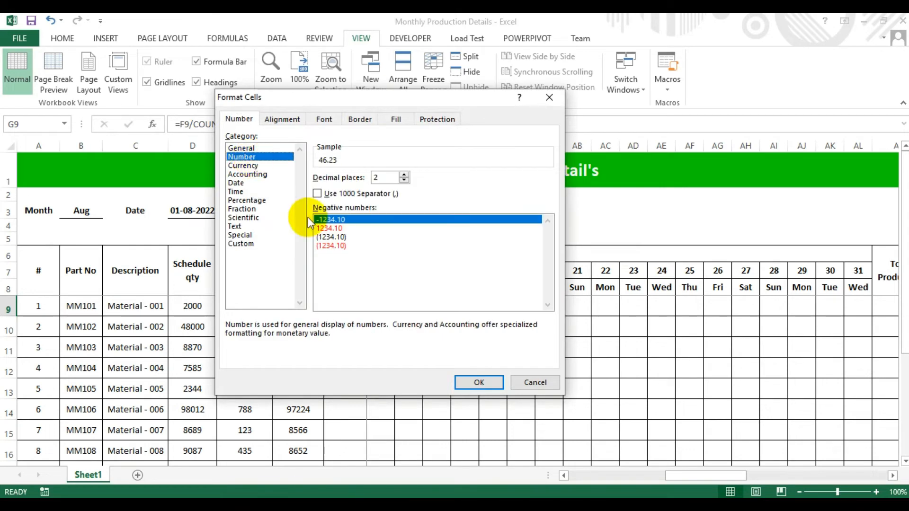
left_click(479, 382)
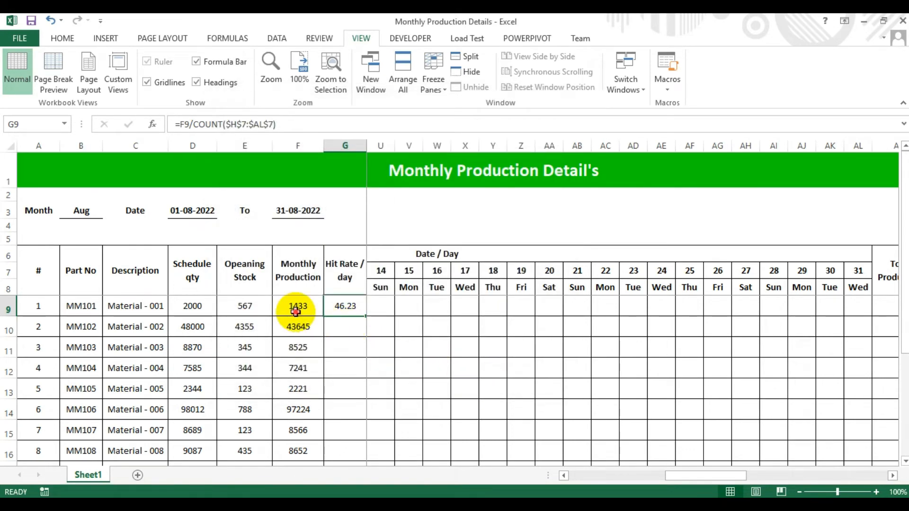
Copy the cell formatting of F9 onto G9 and reduce the hit rate to zero decimal places.
left_click(298, 307)
left_click(62, 38)
left_click(47, 86)
left_click(345, 305)
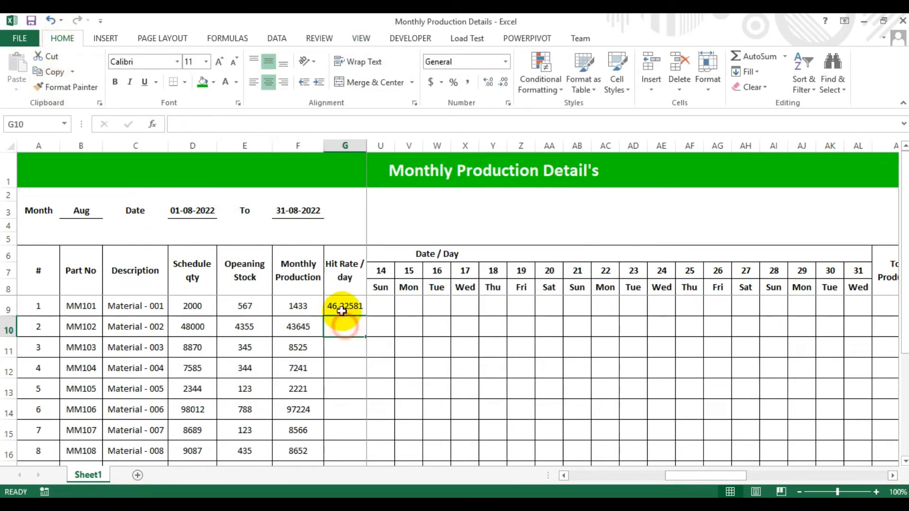
left_click(506, 85)
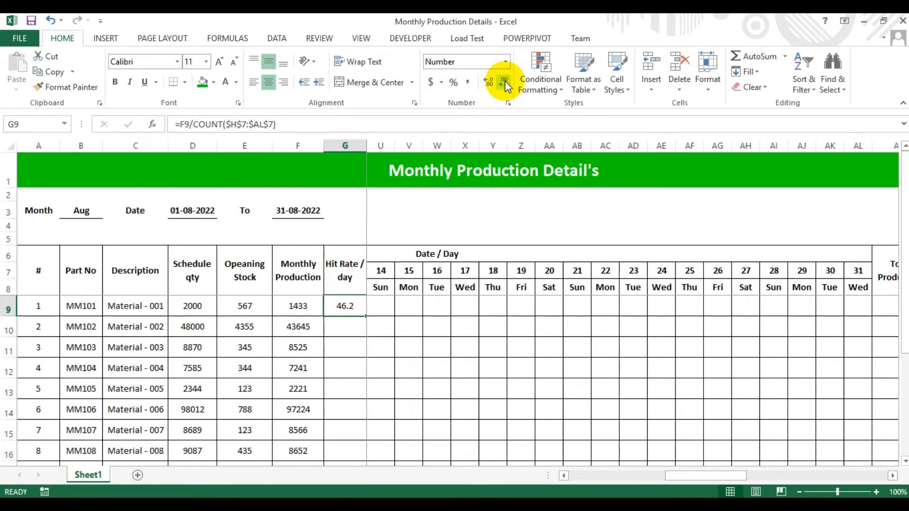
Wrap the hit rate formula in G9 with ROUNDUP so it reads =ROUNDUP(F9/COUNT($H$7:$AL$7),1).
left_click(353, 322)
left_click(353, 309)
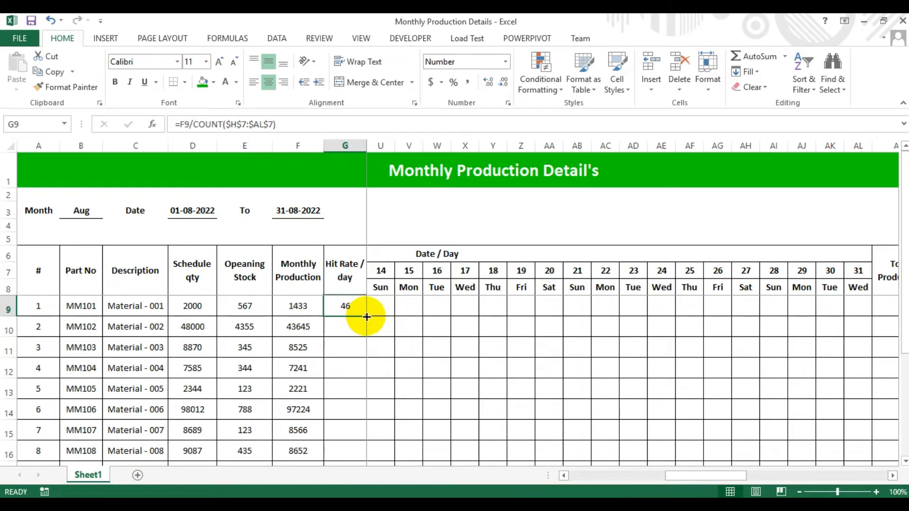
left_click(180, 124)
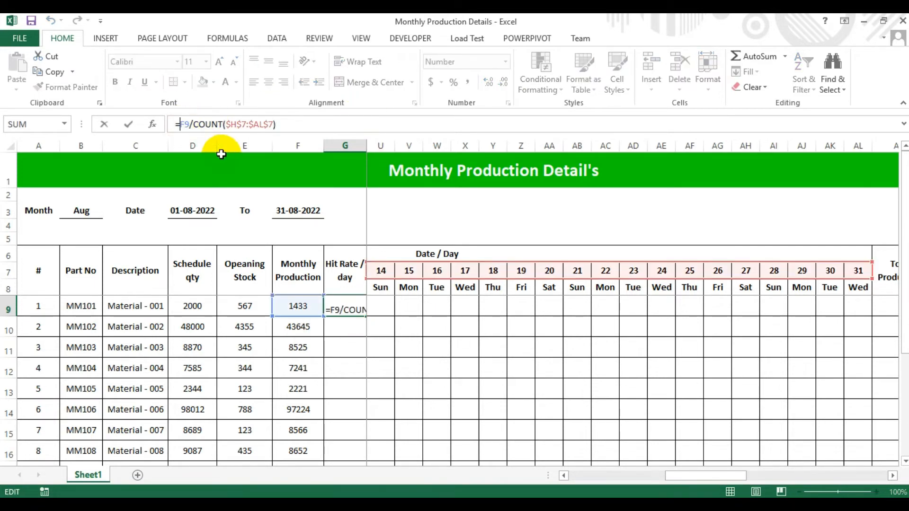
type("RO")
key("Down")
key("Down")
key("Down")
key("Tab")
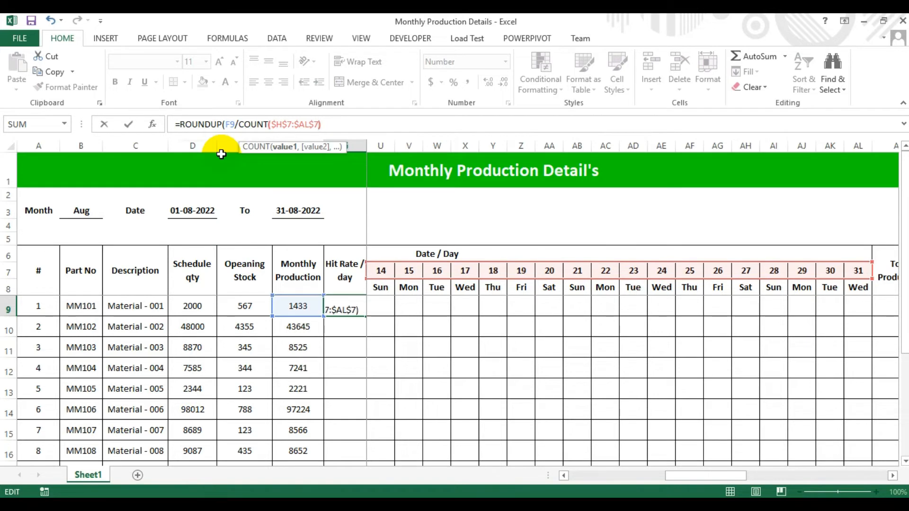
key("Return")
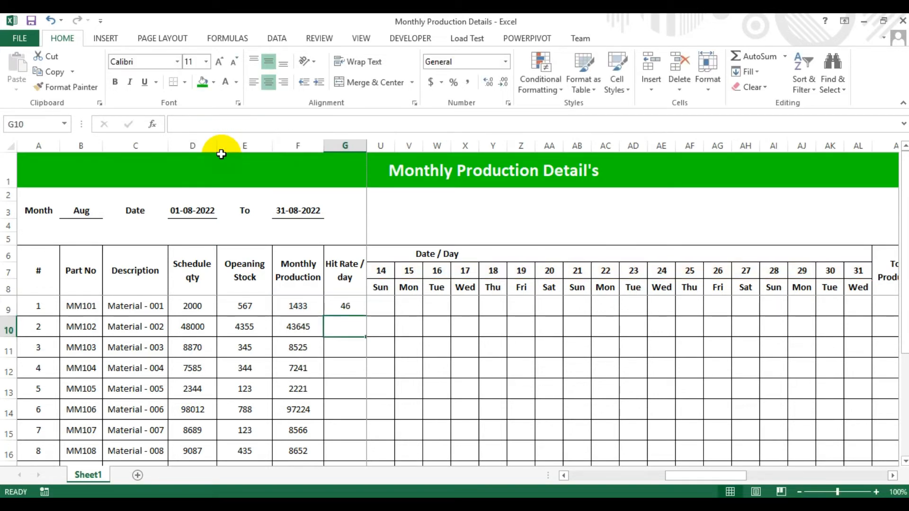
Fill the rounded hit rate formula from G9 down to G20 for all parts.
left_click(340, 311)
double_click(365, 316)
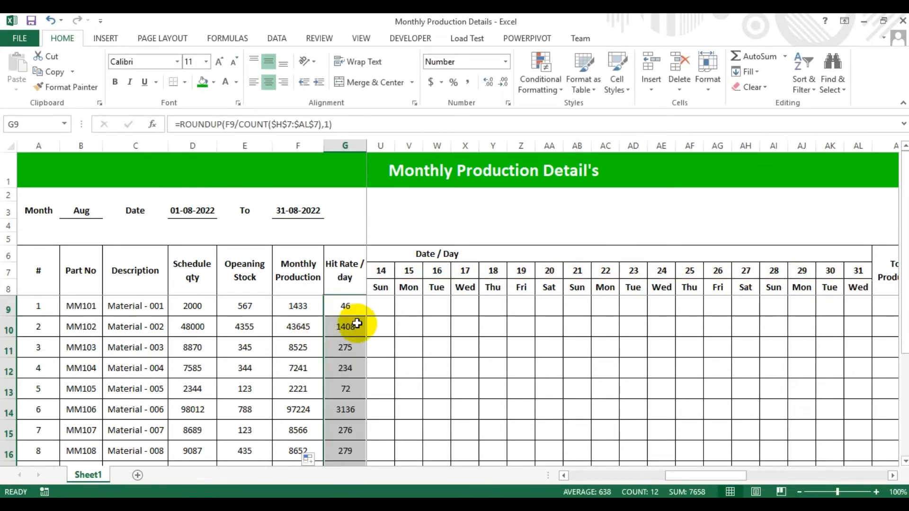
scroll(356, 322, "down", 1)
scroll(357, 316, "up", 1)
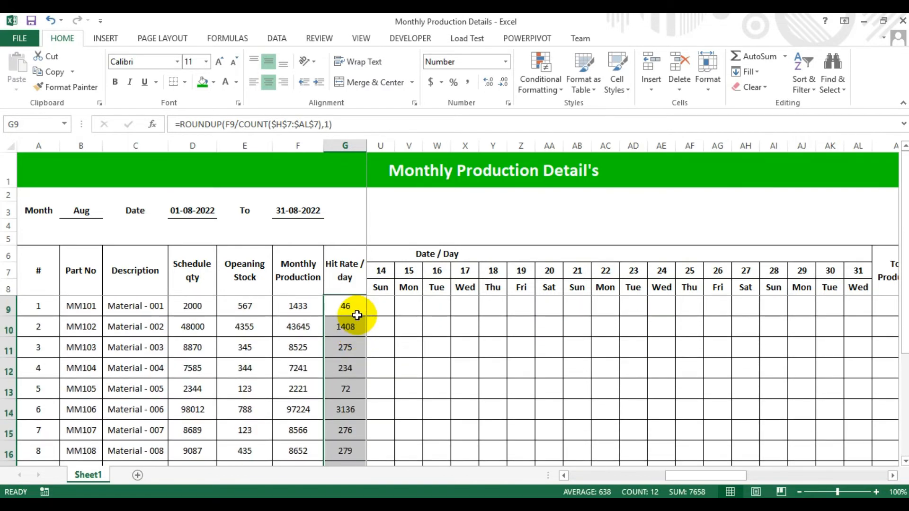
Test the sheet with the month feb in B3 and inspect the date range counted by the formula in G9.
left_click(81, 214)
type("feb")
left_click(130, 229)
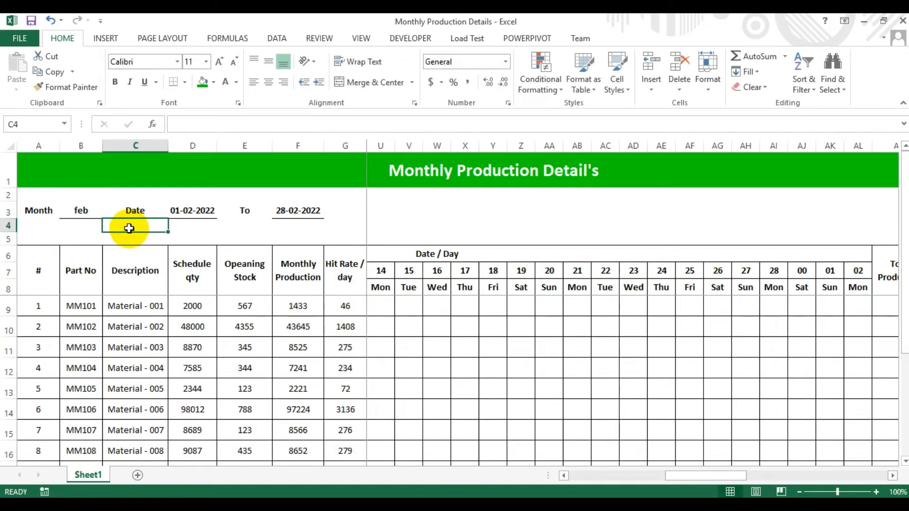
double_click(341, 307)
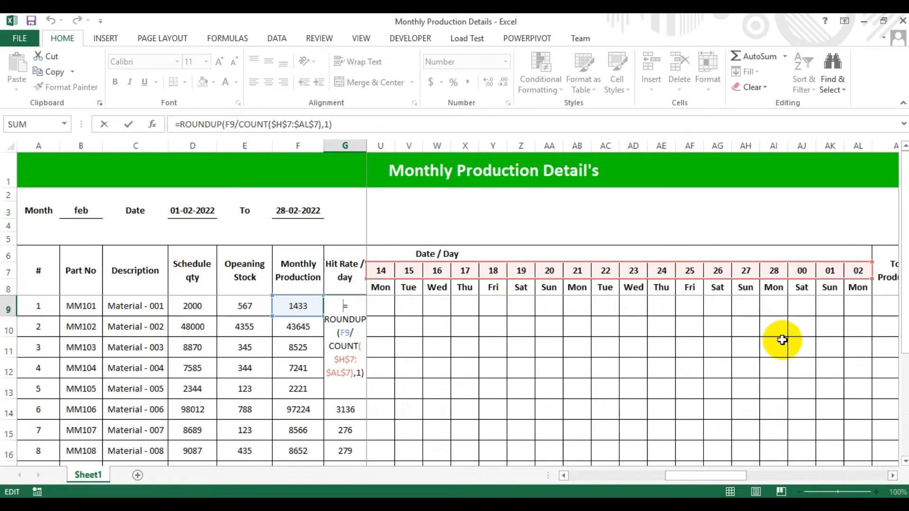
left_click(802, 270)
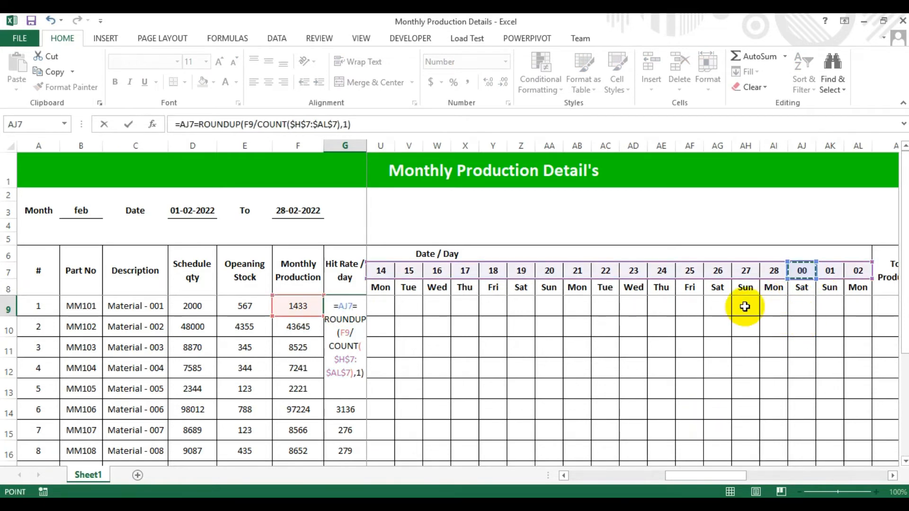
key("Escape")
Change the date formula in I7 to =IF(H7<$F$3,H7+1,"") and fill it across to AL7.
left_click_drag(710, 476, 540, 461)
left_click(382, 271)
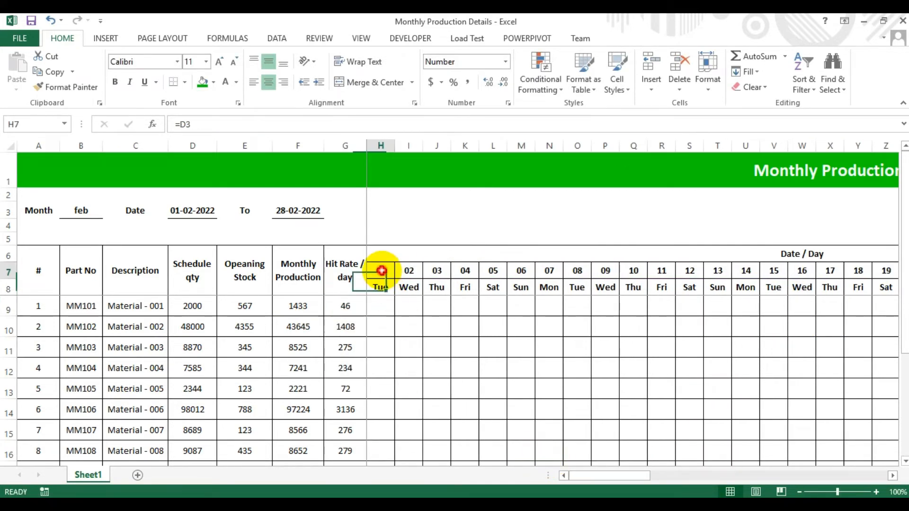
left_click(408, 273)
left_click(256, 124)
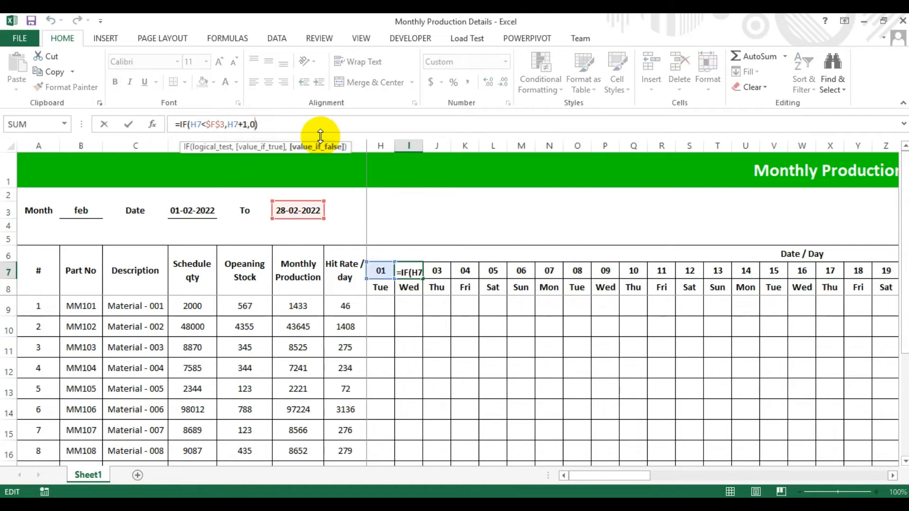
type("\"\"")
key("Return")
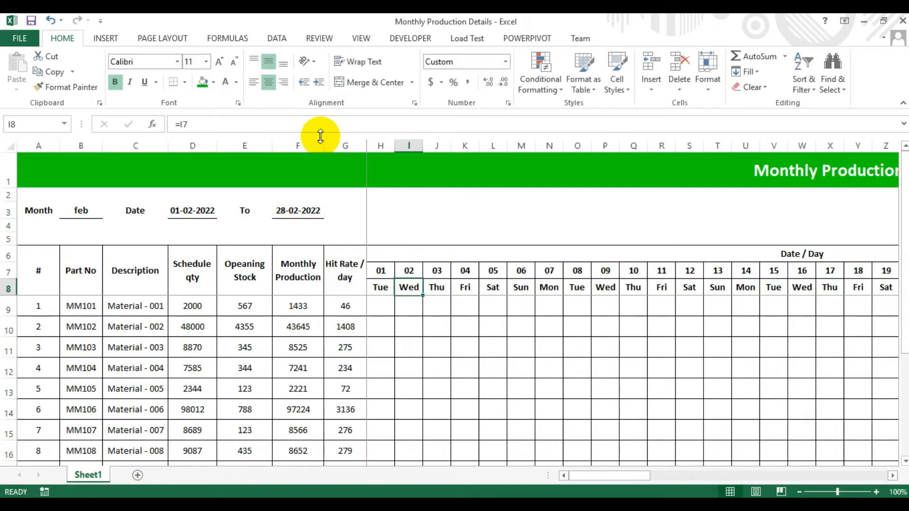
left_click_drag(422, 279, 721, 266)
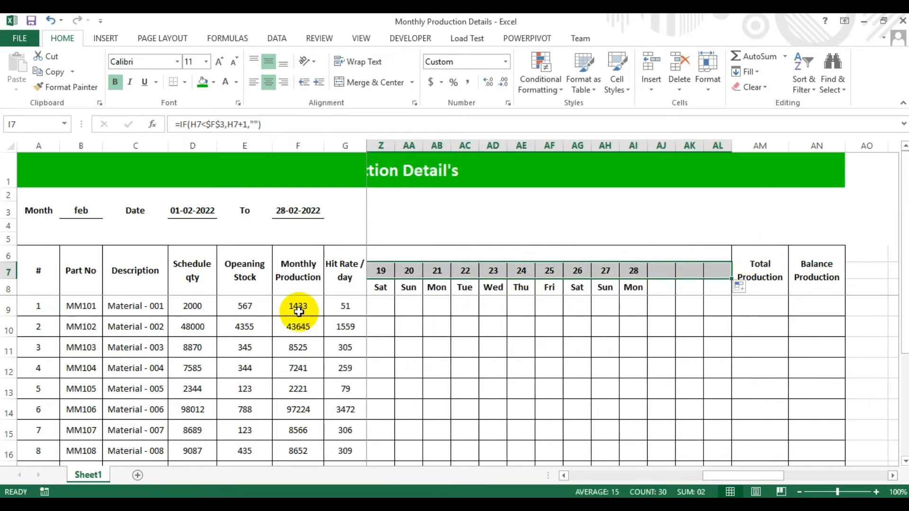
Test the date row and hit rates by setting the month in B3 to march and back to feb.
left_click(599, 288)
left_click(90, 207)
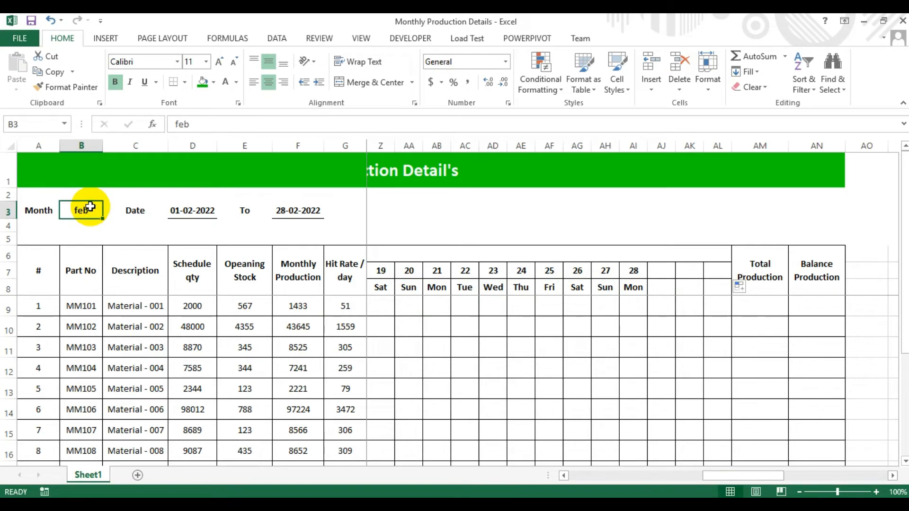
type("march")
key("Return")
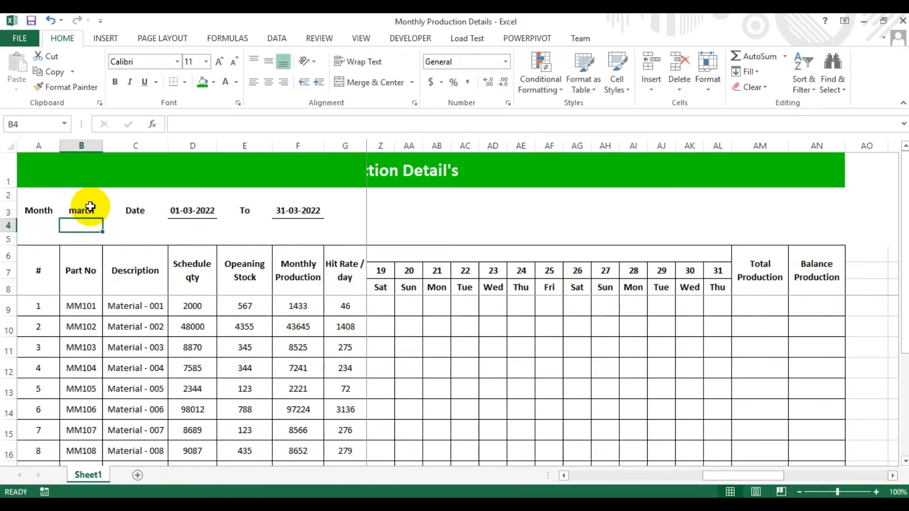
left_click(90, 207)
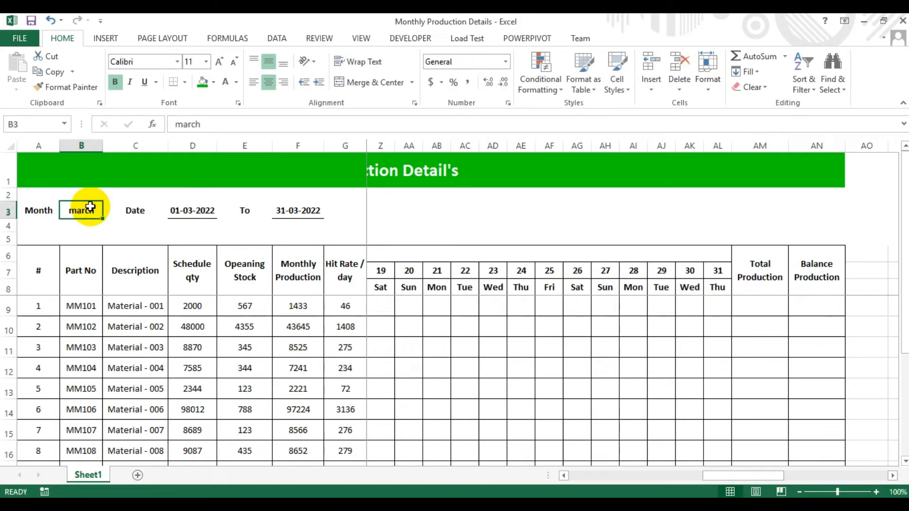
type("feb")
key("Return")
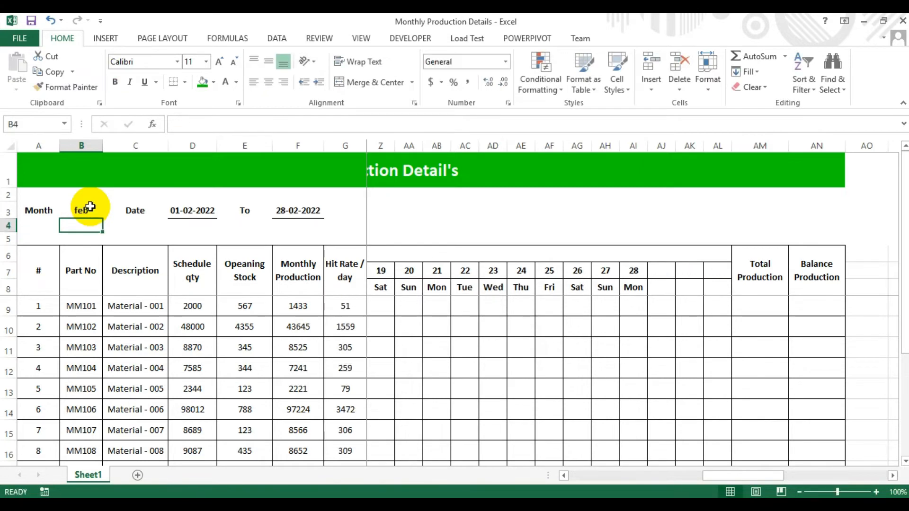
Set the month in B3 to Aug and go back to the first day's entry for MM101.
left_click(90, 206)
type("Aug")
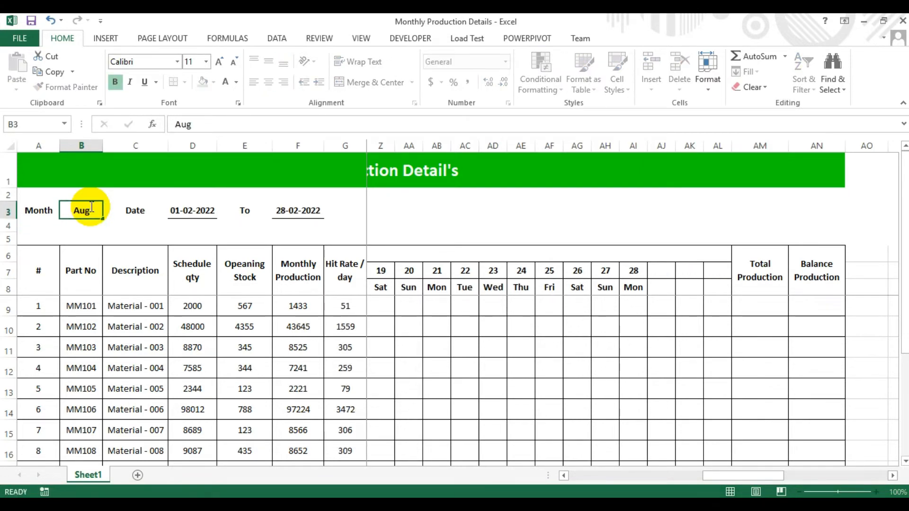
key("Return")
left_click_drag(754, 475, 568, 473)
left_click(383, 303)
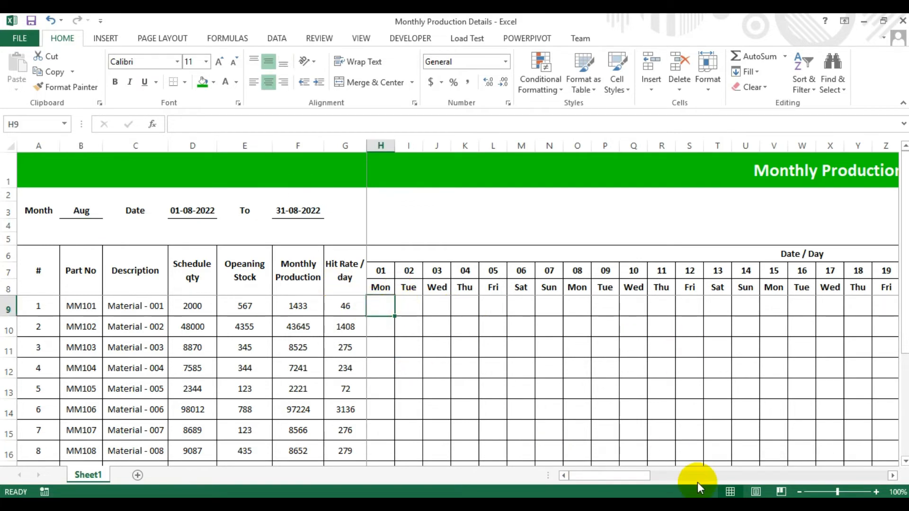
Calculate Total Production in AM9 with =SUM(H9:AL9) and fill the formula down to AM20.
left_click_drag(634, 475, 750, 471)
left_click(806, 310)
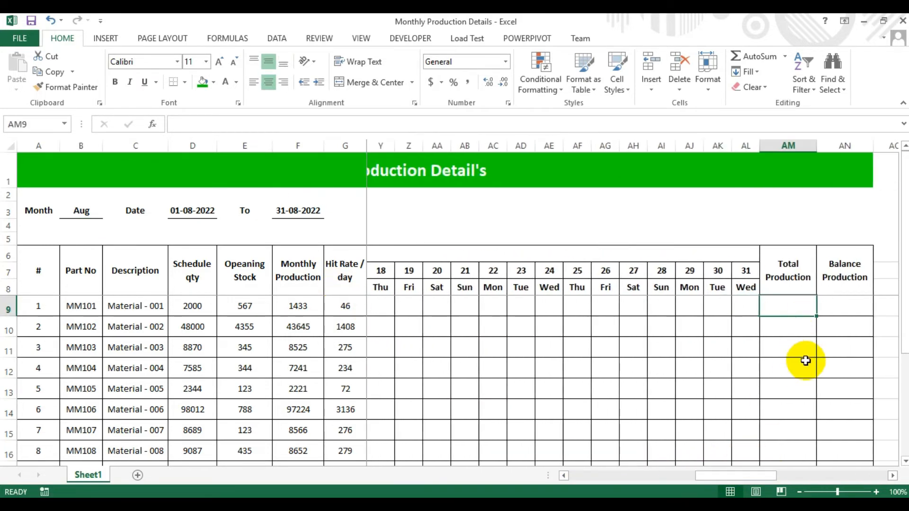
type("=sum")
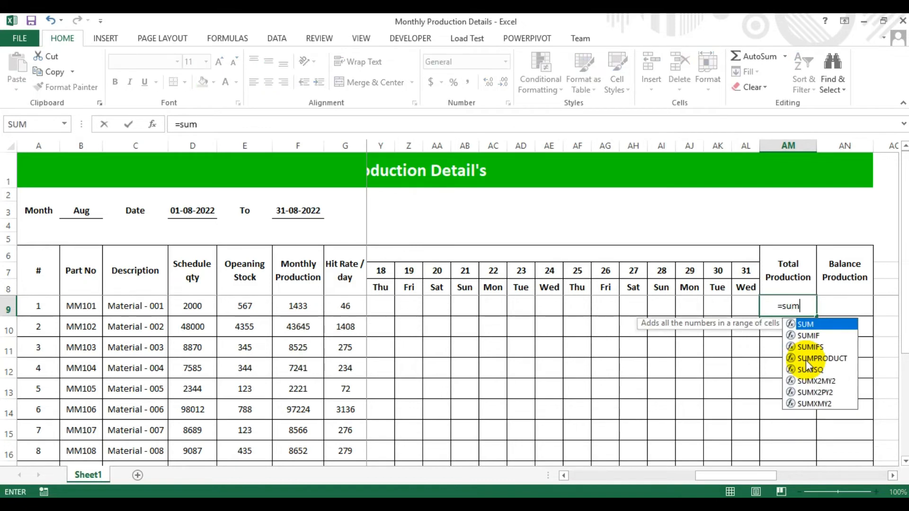
key("Tab")
left_click_drag(754, 476, 629, 476)
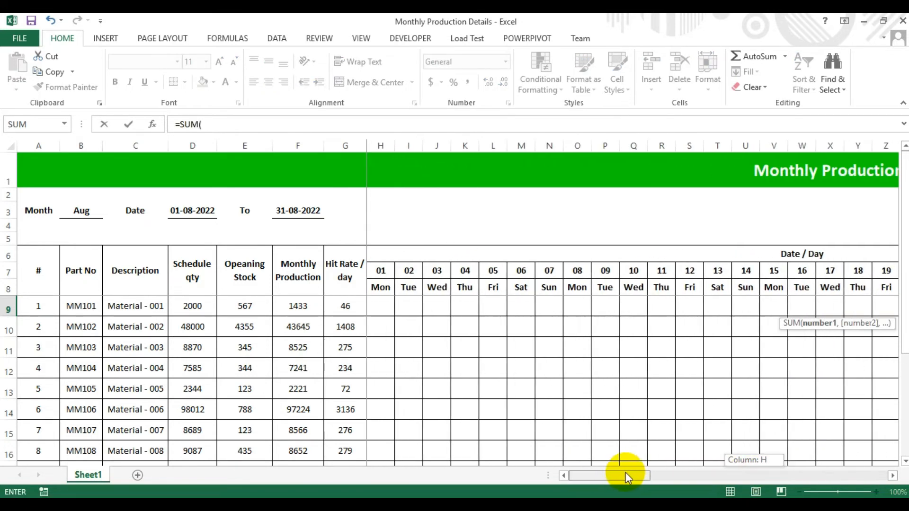
left_click_drag(382, 306, 719, 308)
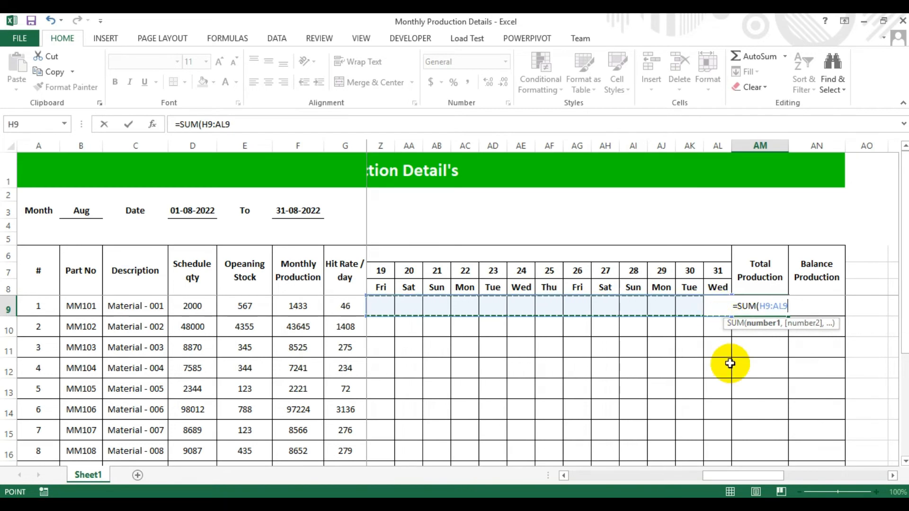
key("Return")
left_click(772, 312)
double_click(789, 317)
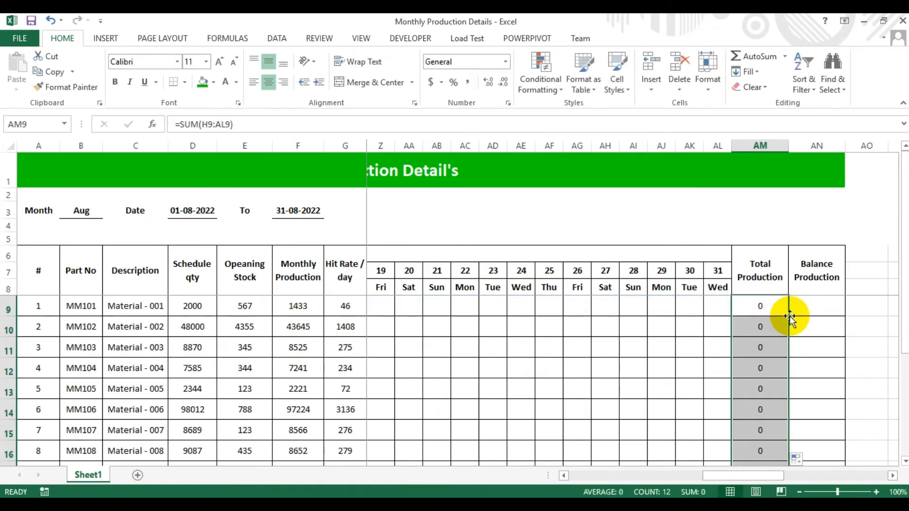
scroll(786, 323, "down", 2)
scroll(786, 323, "up", 2)
Calculate Balance Production in AN9 with =F9-AM9 and fill the formula down to AN20.
left_click(801, 311)
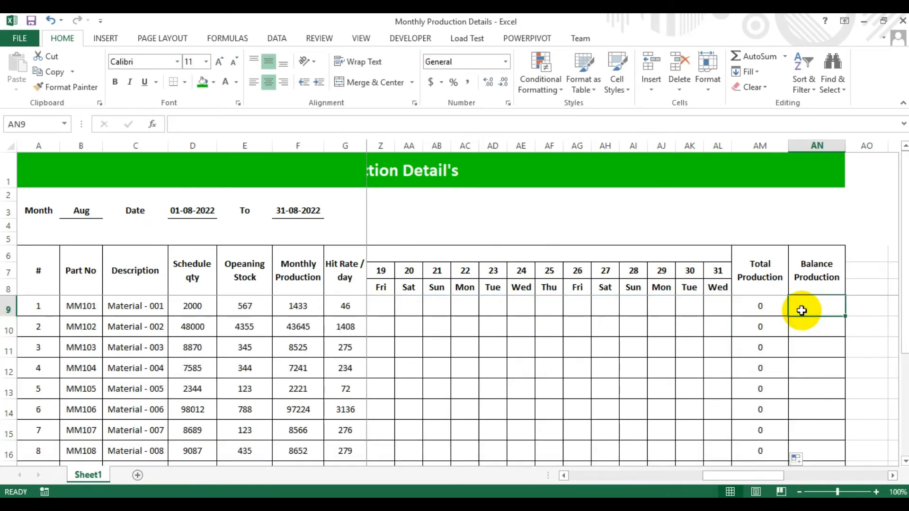
type("=")
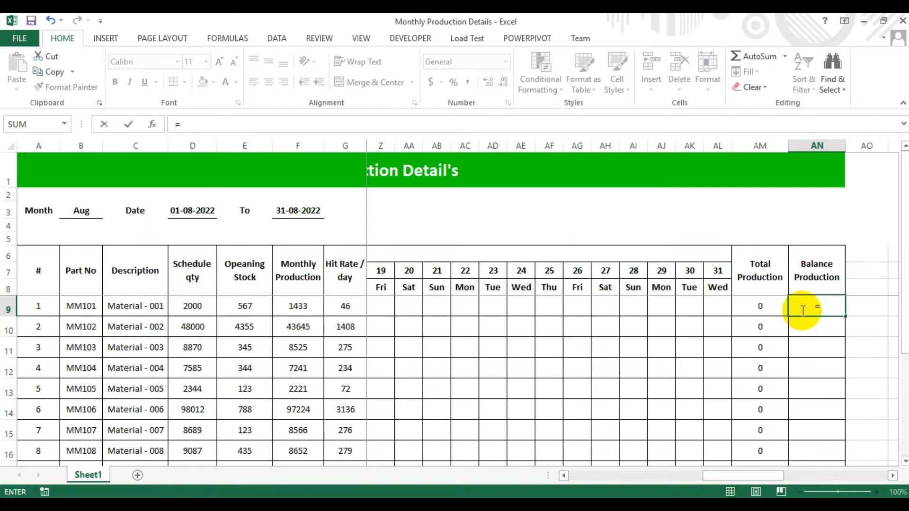
left_click(303, 307)
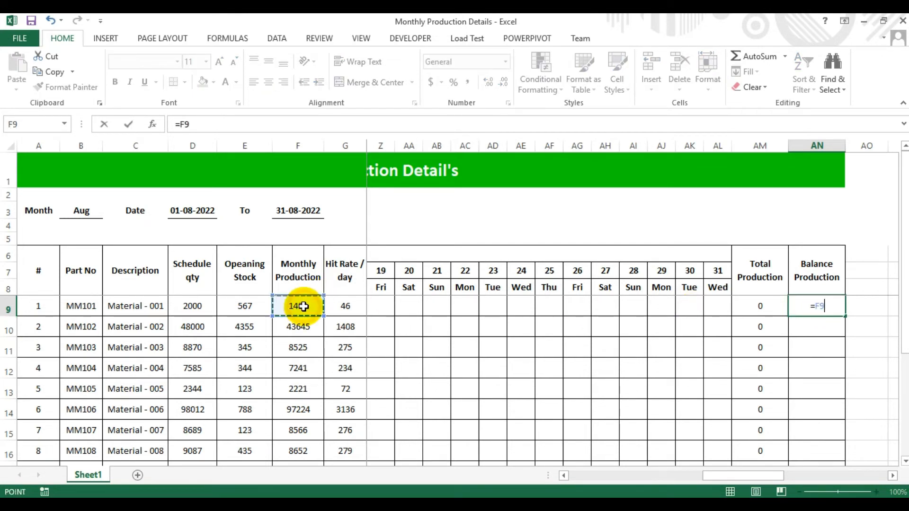
type("-")
left_click(754, 306)
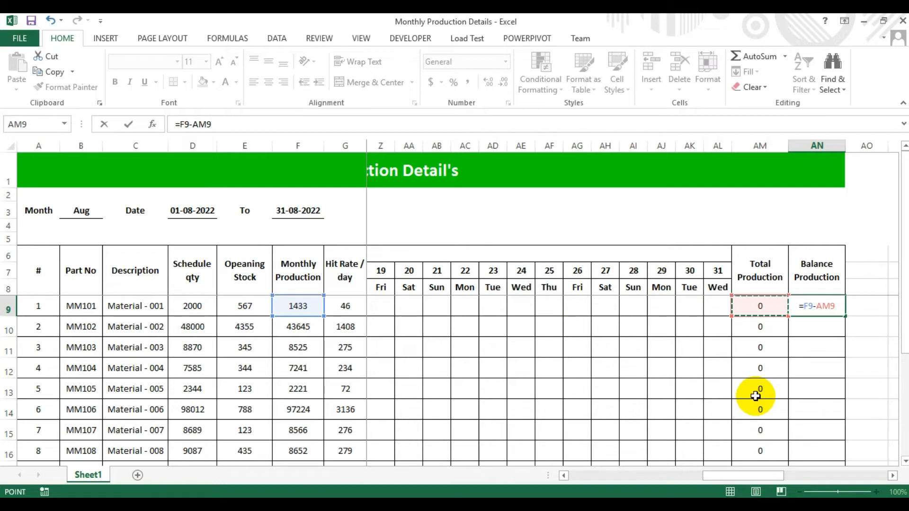
key("Return")
left_click(830, 306)
double_click(845, 316)
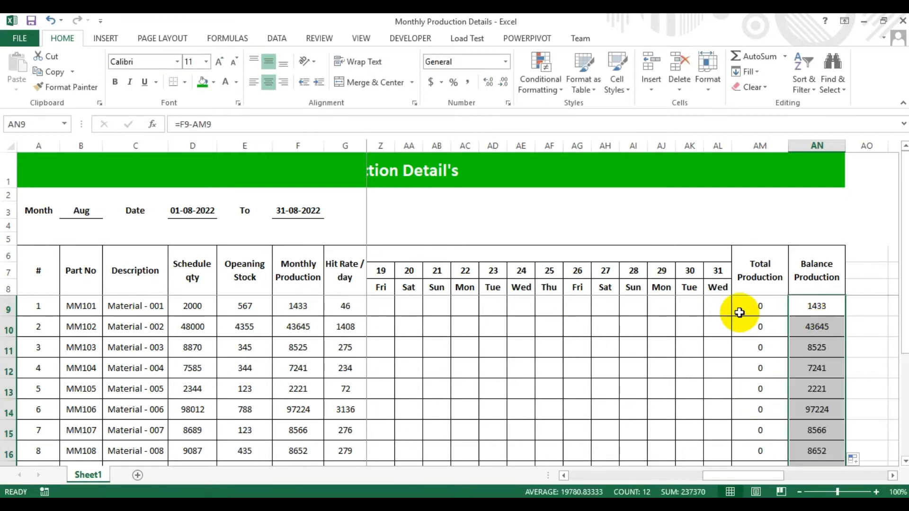
Select the daily production entry cells H9:AL20 for all twelve parts.
left_click(545, 308)
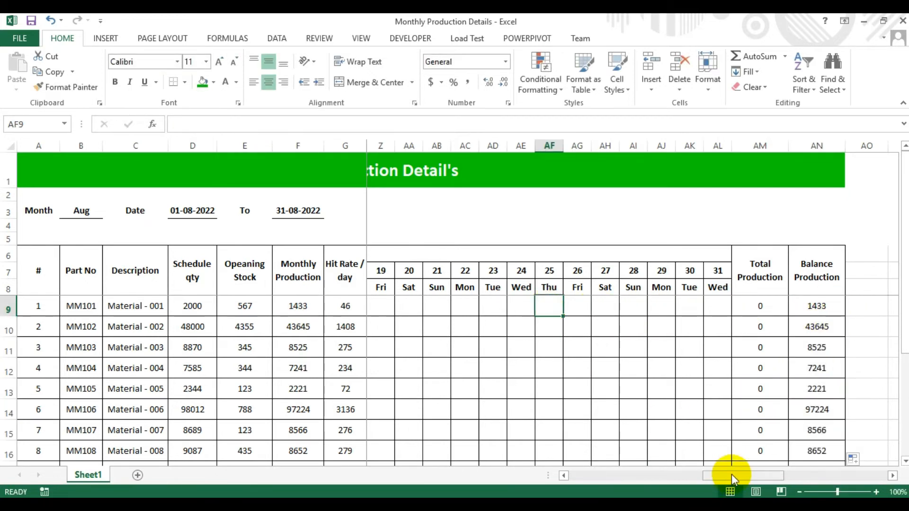
left_click_drag(731, 474, 595, 474)
left_click_drag(381, 307, 708, 433)
right_click(645, 367)
left_click(682, 297)
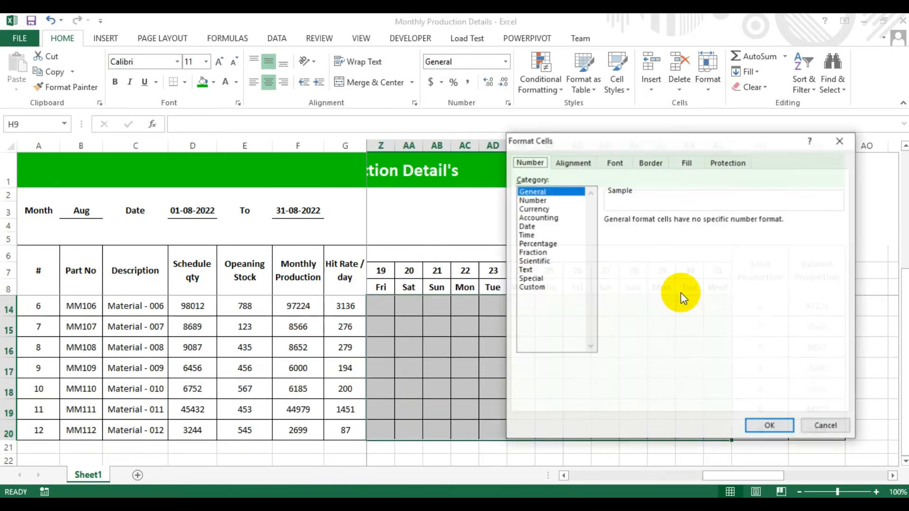
left_click(532, 287)
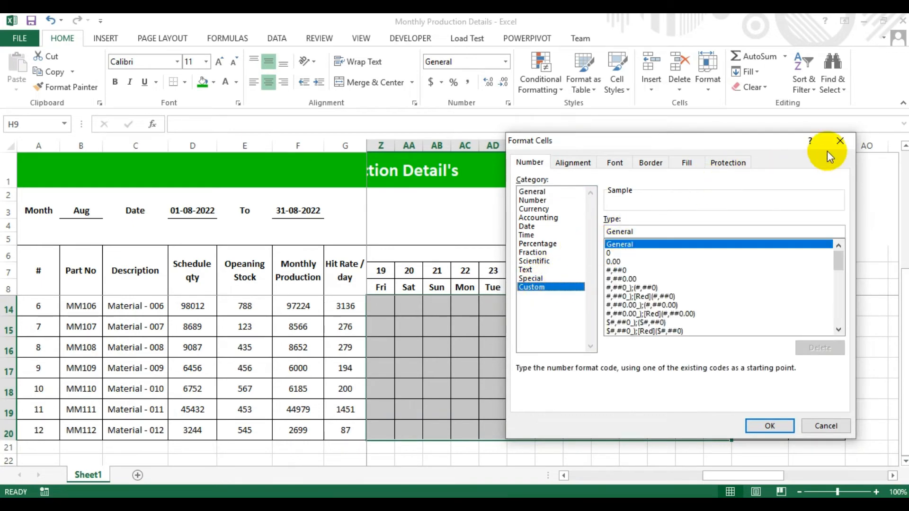
left_click(840, 141)
Start a new conditional formatting rule on H9:AL20 for cells whose value is equal to 0.
left_click(540, 80)
left_click(570, 285)
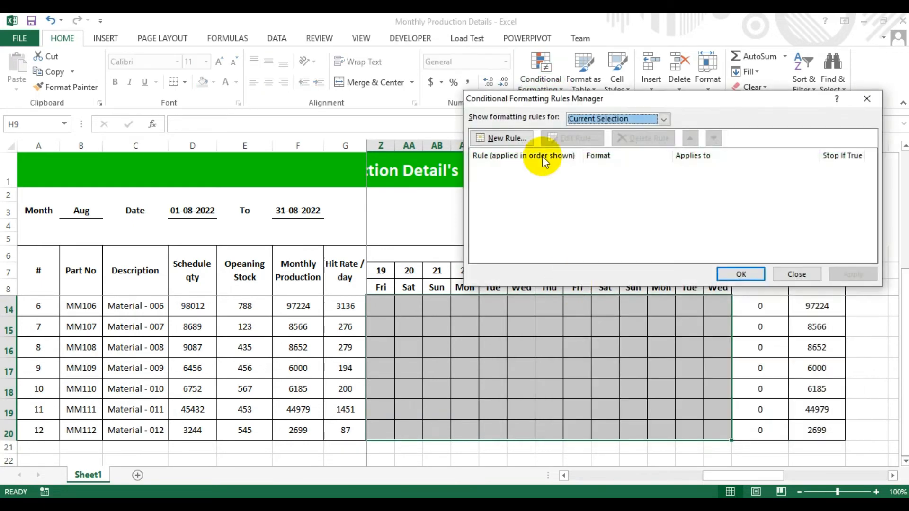
left_click(510, 137)
left_click(563, 108)
left_click(653, 211)
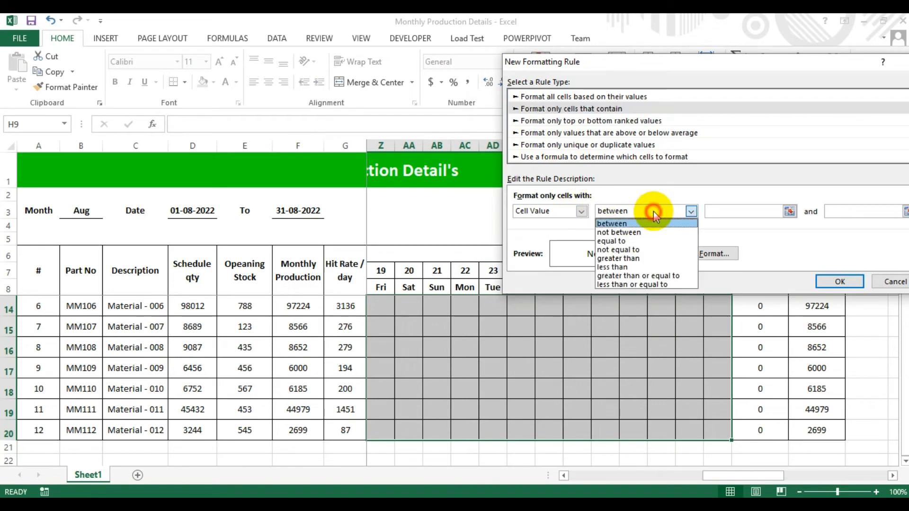
left_click(646, 242)
left_click(710, 211)
type("0")
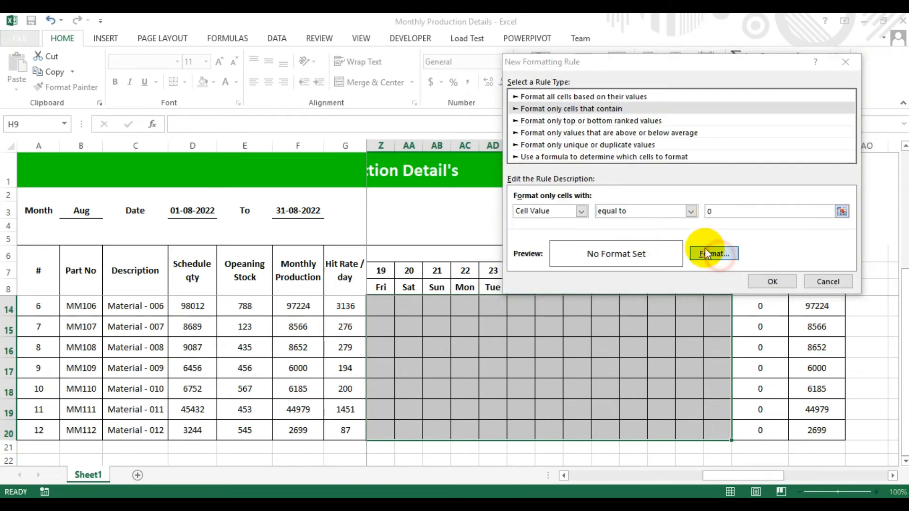
Give the rule the custom number format "-" and apply it to H9:AL20.
left_click(714, 254)
left_click(595, 43)
left_click(560, 43)
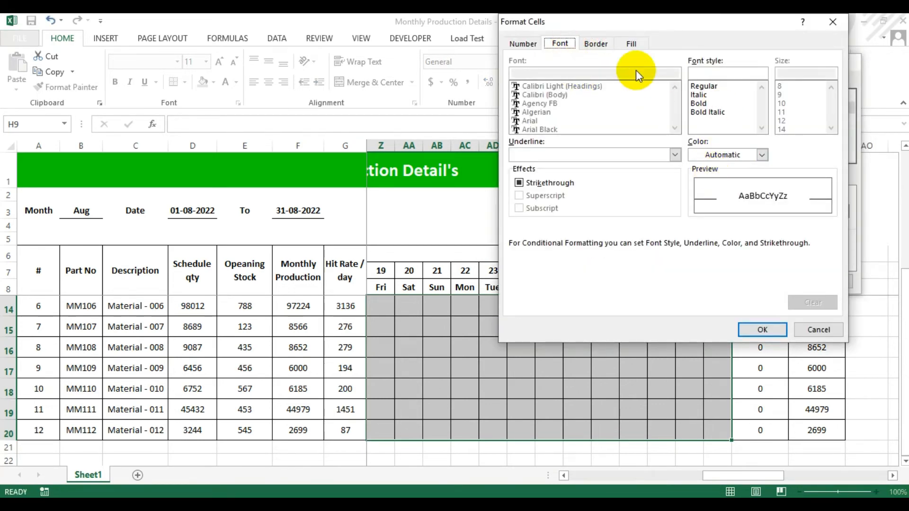
left_click(522, 43)
left_click(535, 168)
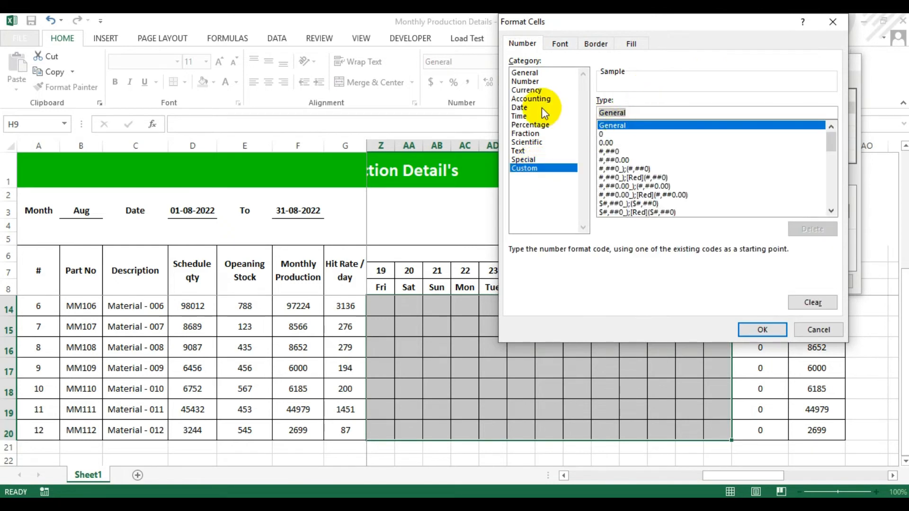
type("-")
left_click(762, 330)
left_click(777, 280)
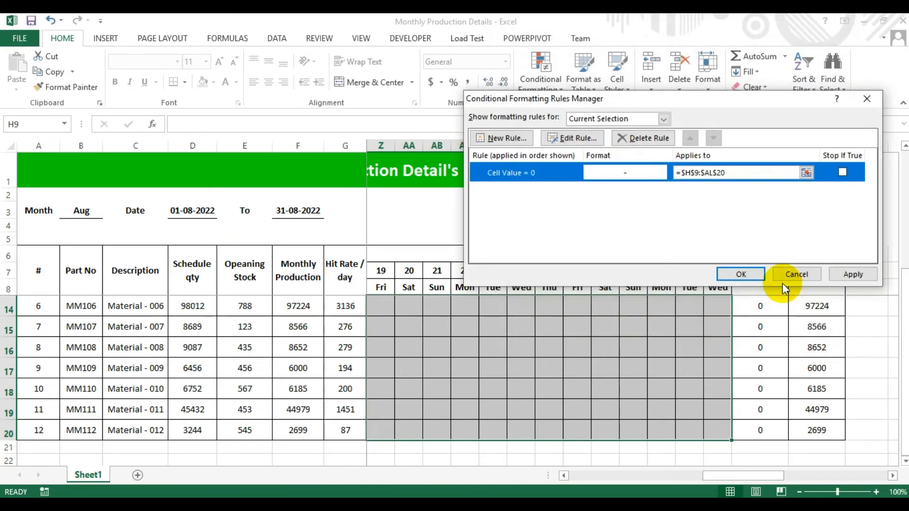
left_click(758, 275)
Enter MM106 daily production of 354, 565 and 76 for days 27 to 29, and 234 for day 25.
left_click(614, 307)
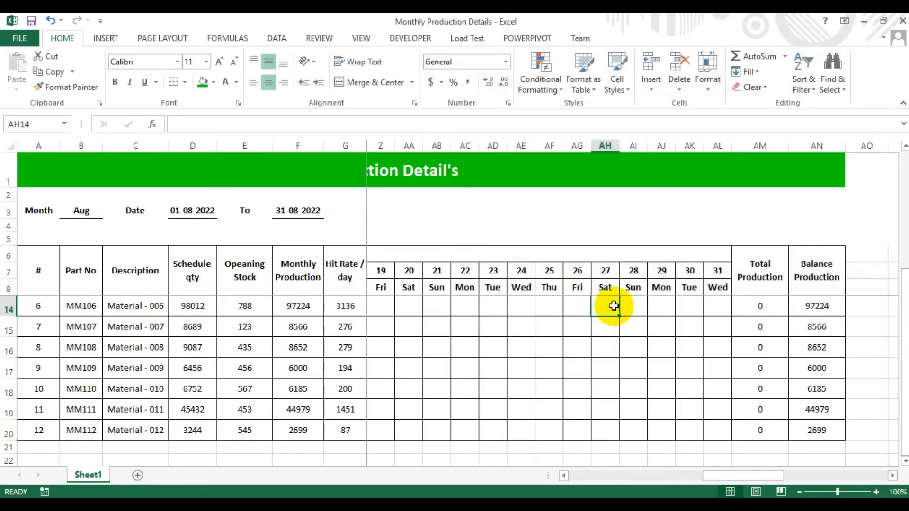
type("354")
left_click(626, 308)
type("565")
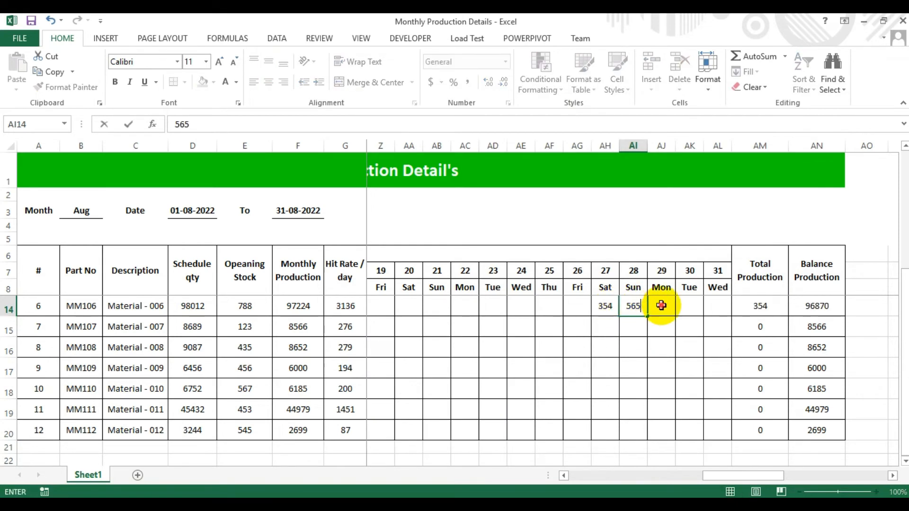
left_click(660, 306)
type("76")
left_click(693, 310)
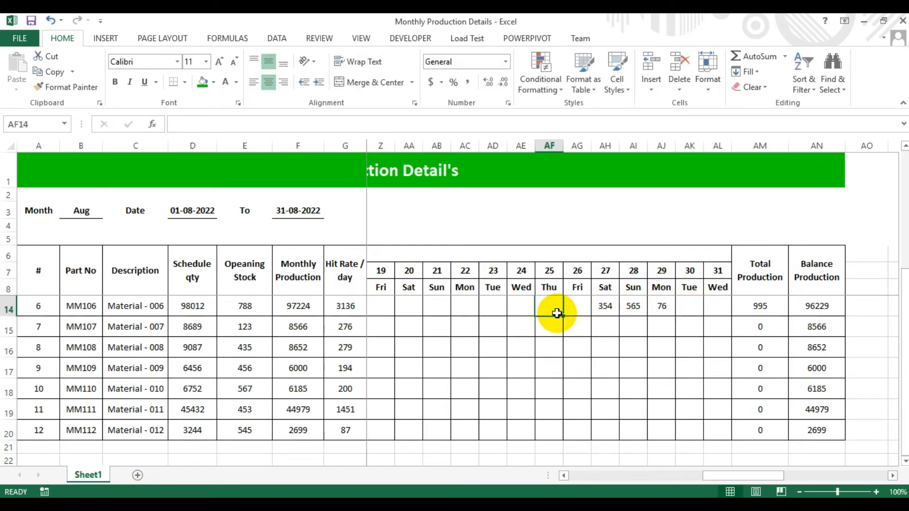
type("234")
Enter MM107 daily production of 276 for day 26 and 234 for days 27 and 29.
left_click(580, 305)
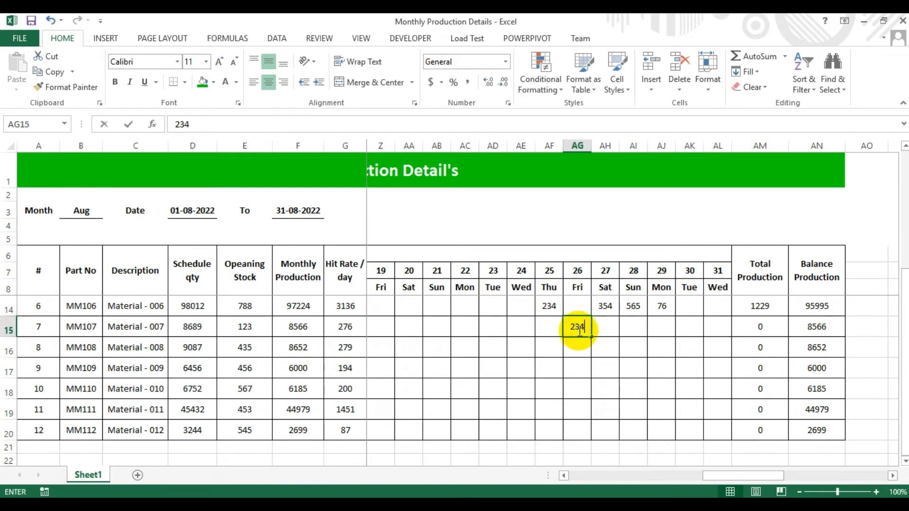
left_click(610, 331)
type("234")
left_click(627, 331)
left_click(653, 330)
type("234")
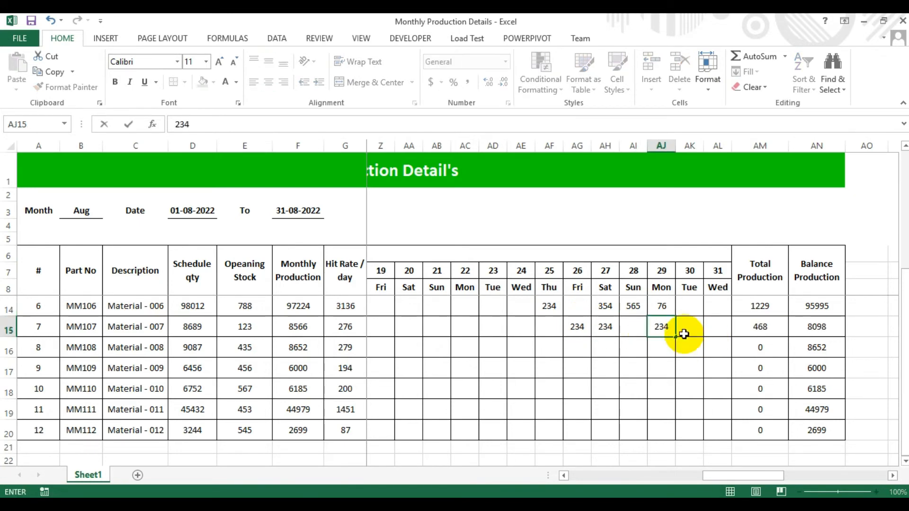
left_click(580, 327)
type("276")
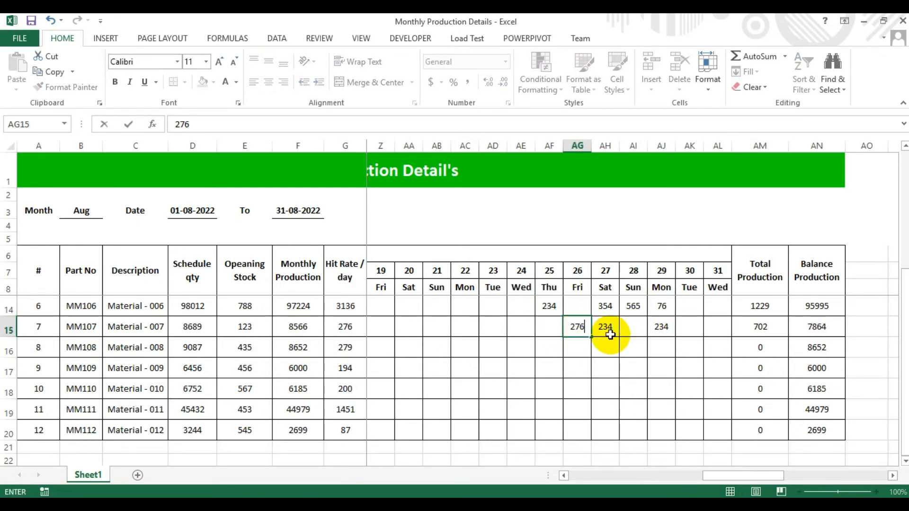
left_click(652, 346)
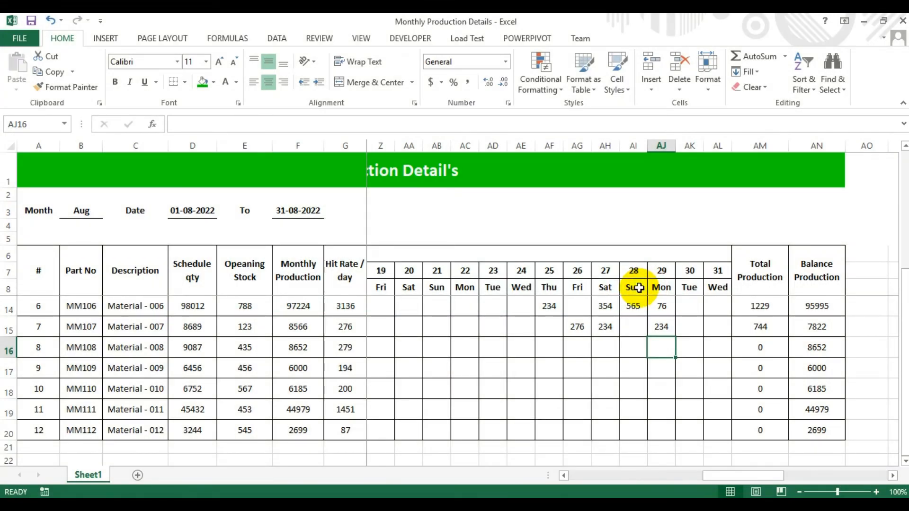
Enter MM106 daily production of 2400 for day 01 and 3136 for day 02.
left_click_drag(738, 475, 537, 466)
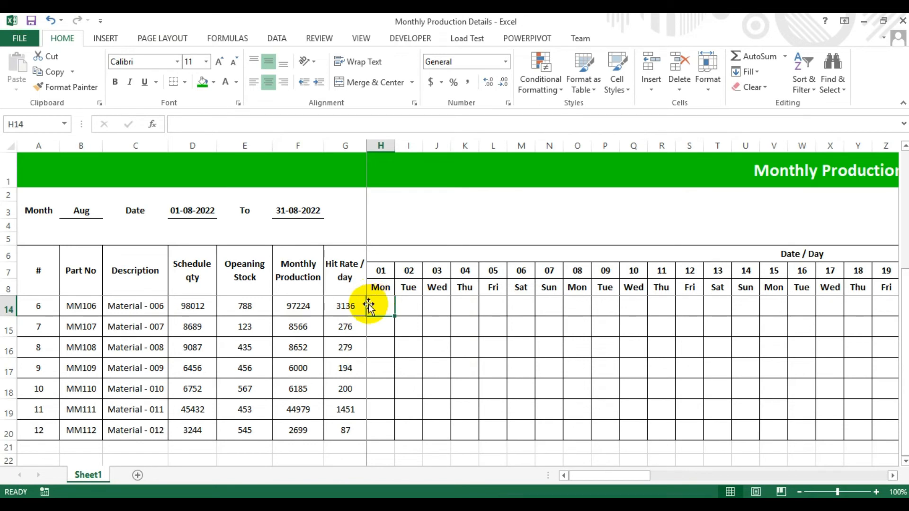
type("2400")
key("Return")
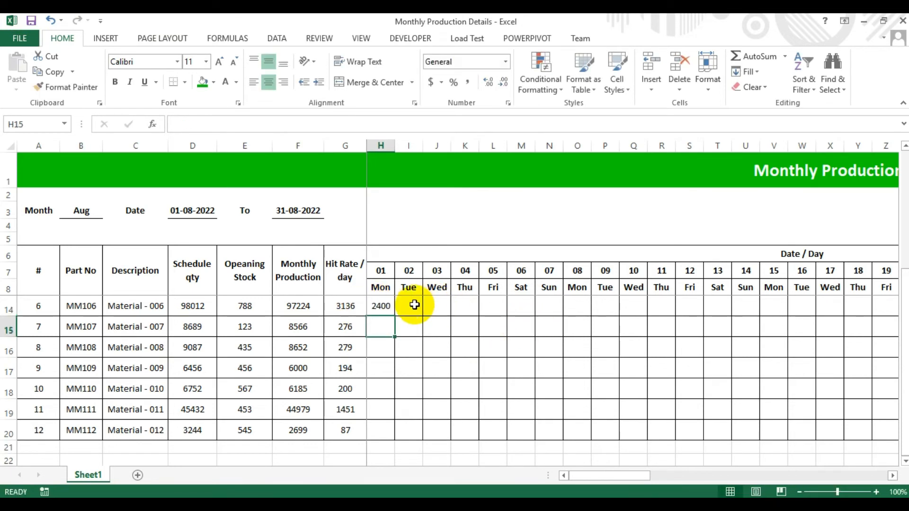
left_click(414, 305)
type("3136")
key("Tab")
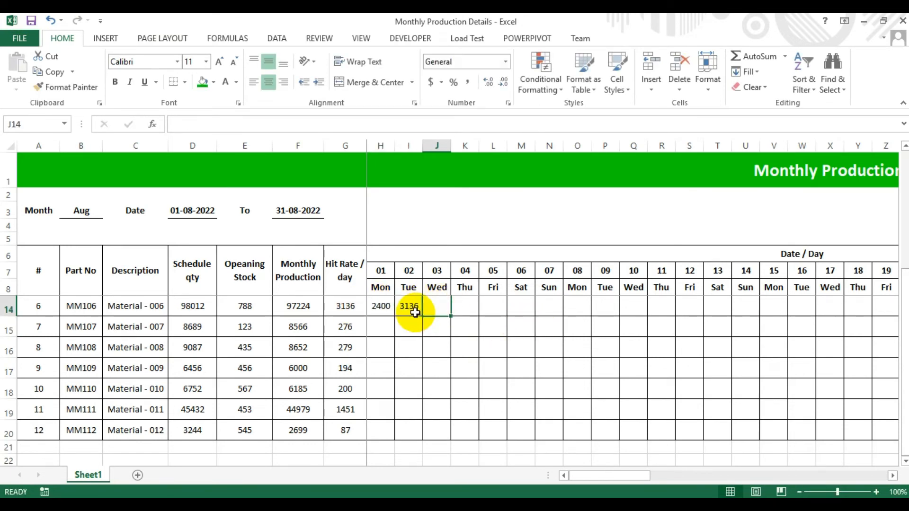
Copy the day 02 value of MM106 across its row through day 13 in T14.
left_click_drag(423, 314, 725, 313)
left_click_drag(667, 475, 590, 472)
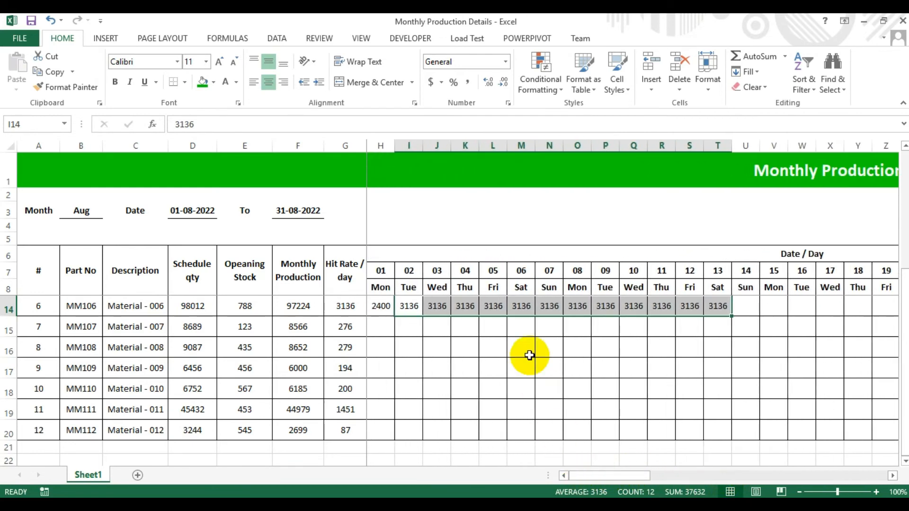
left_click(529, 355)
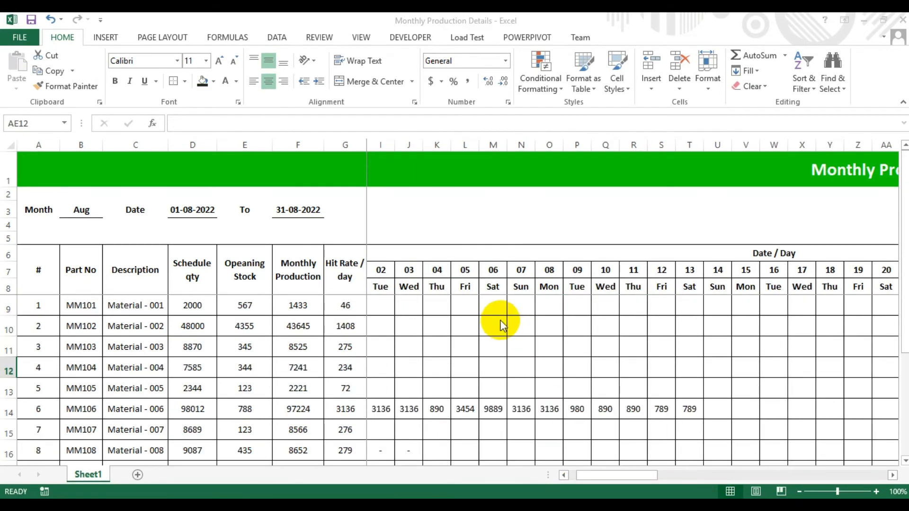
Fill the merged Date / Day header in row 6 with a near-black shade.
key("F12")
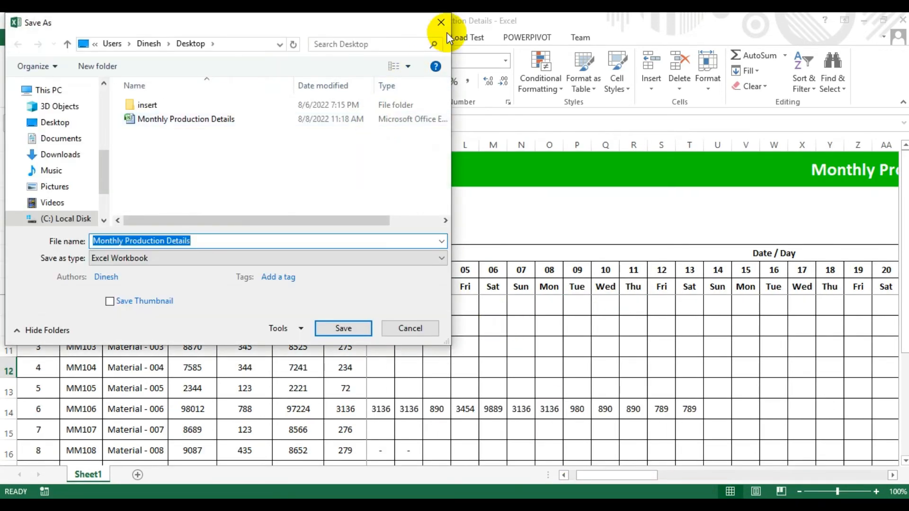
key("Escape")
left_click(415, 249)
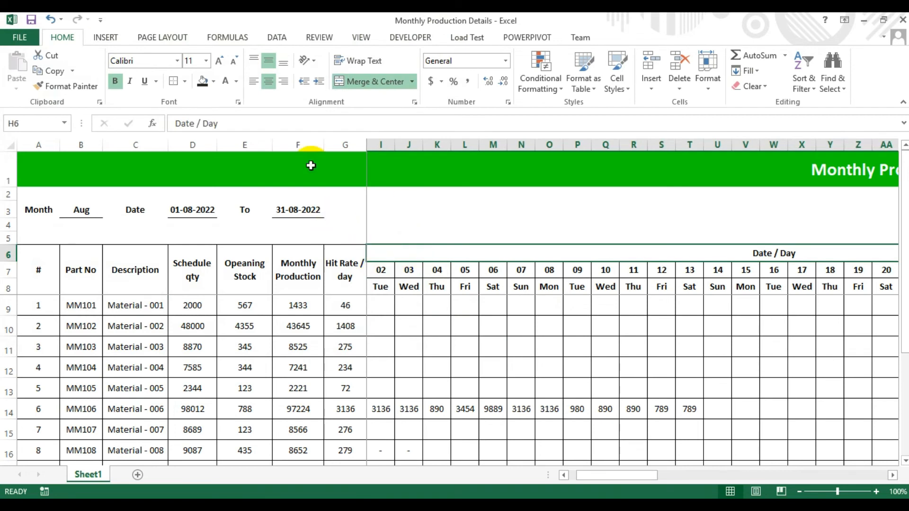
left_click(214, 82)
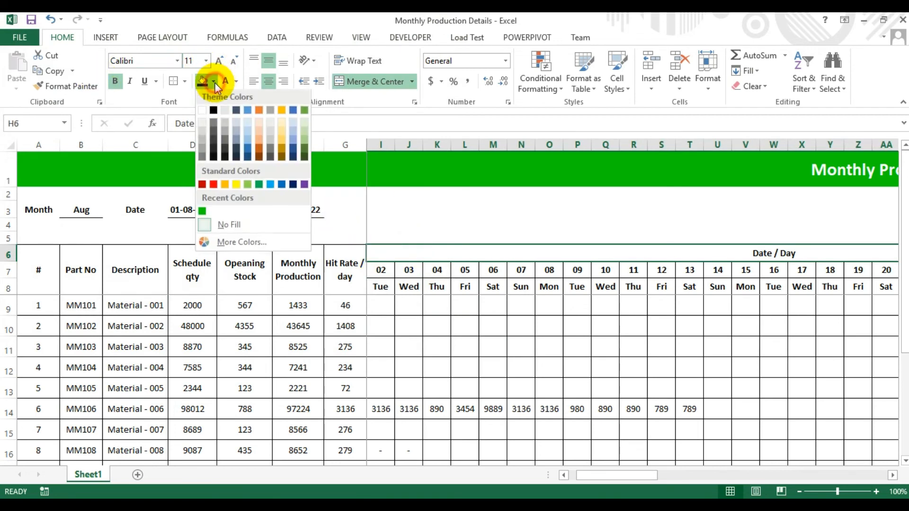
left_click(213, 146)
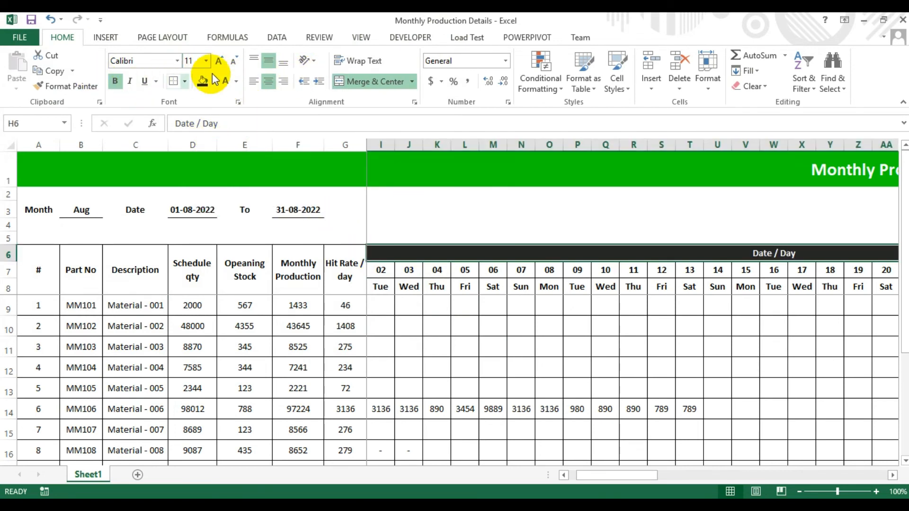
Fill the date and weekday header cells H7:AL8 with a dark grey shade.
left_click(380, 269)
scroll(381, 270, "left", 1)
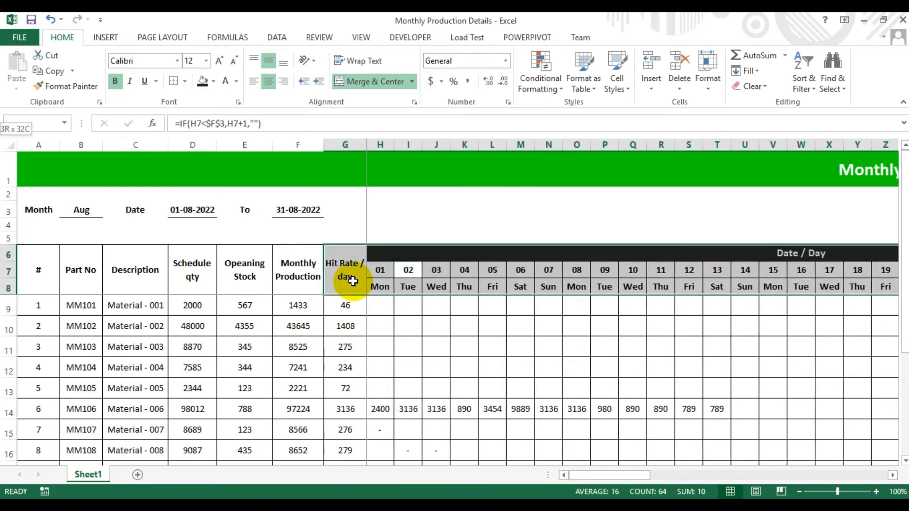
left_click(383, 271)
key("ctrl+shift+Right")
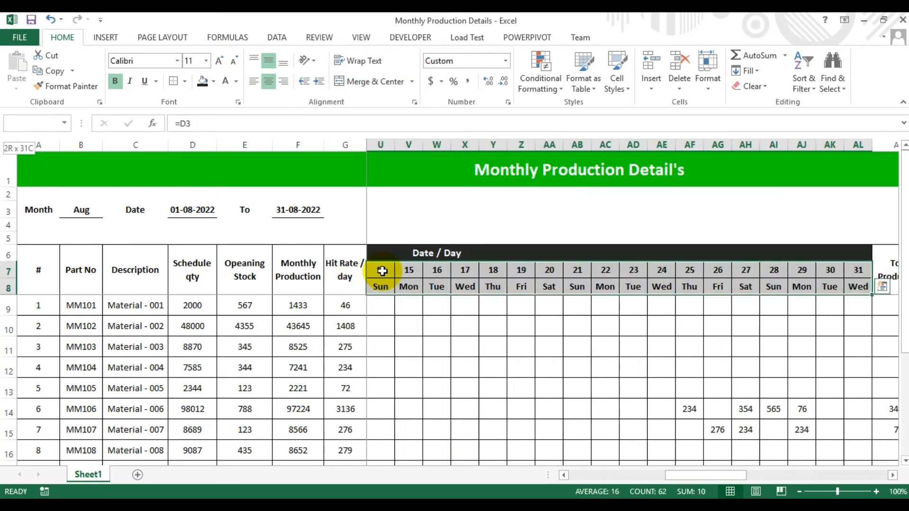
left_click(212, 83)
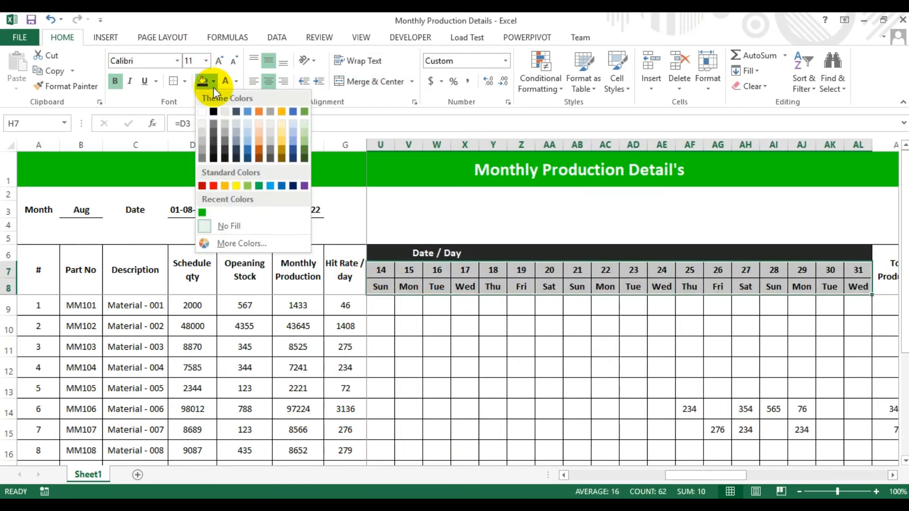
left_click(212, 137)
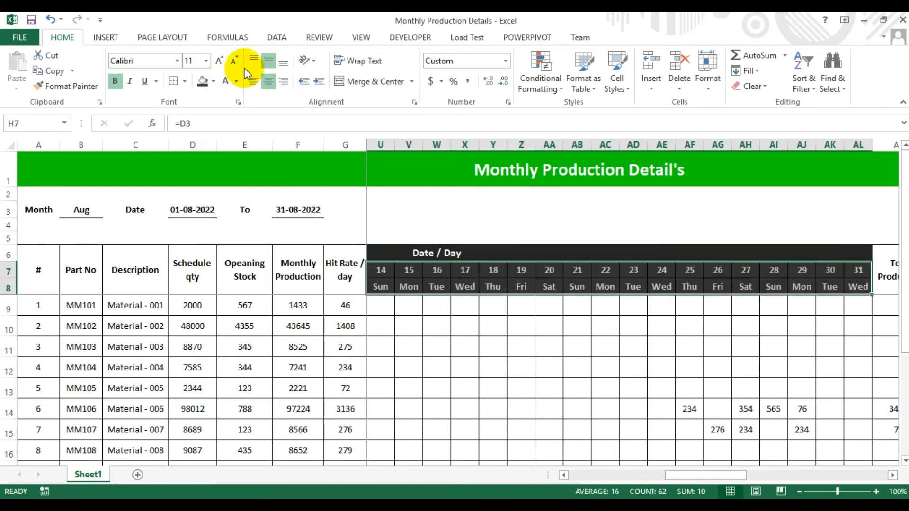
left_click(680, 340)
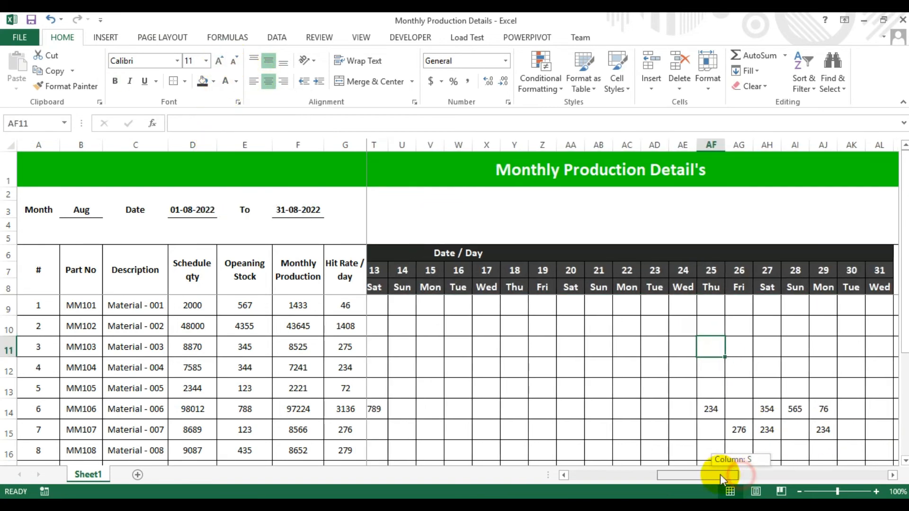
Fill the Total Production header yellow and the Balance Production header orange.
left_click_drag(720, 473, 800, 474)
left_click(708, 269)
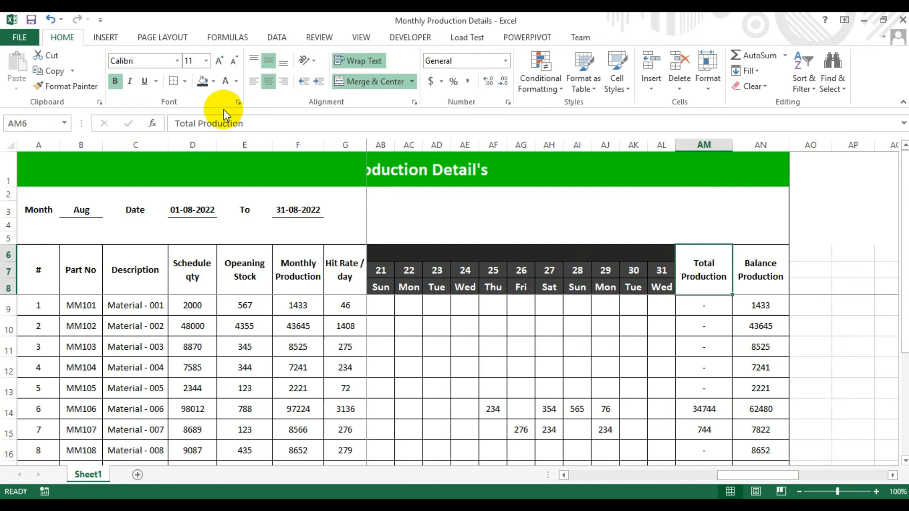
left_click(214, 81)
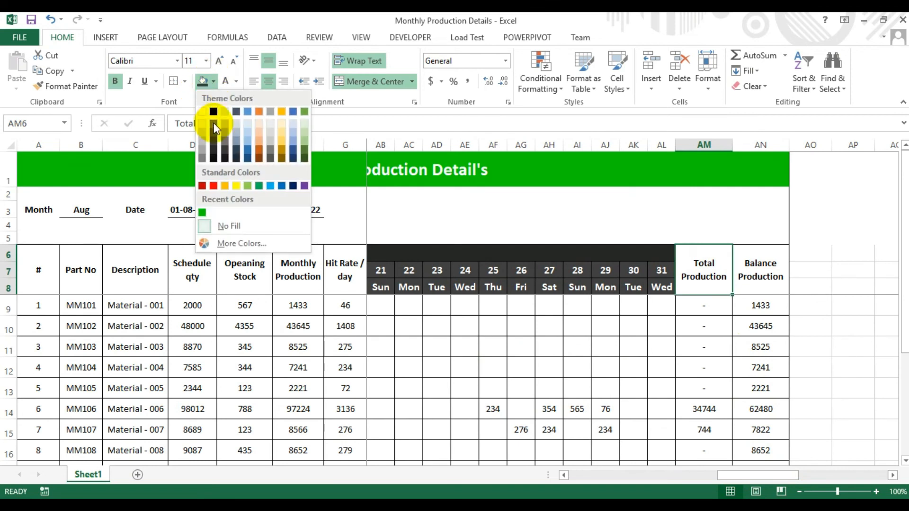
left_click(236, 186)
left_click(752, 255)
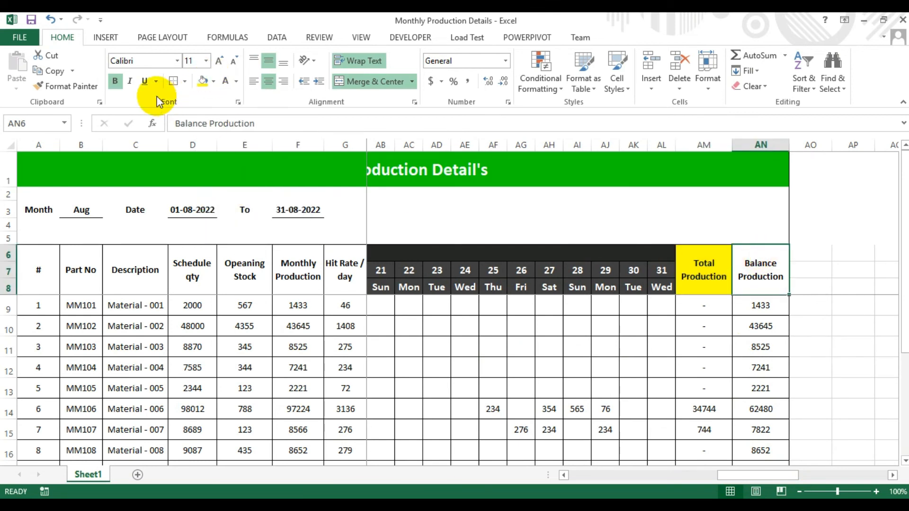
left_click(213, 81)
left_click(226, 186)
left_click(577, 364)
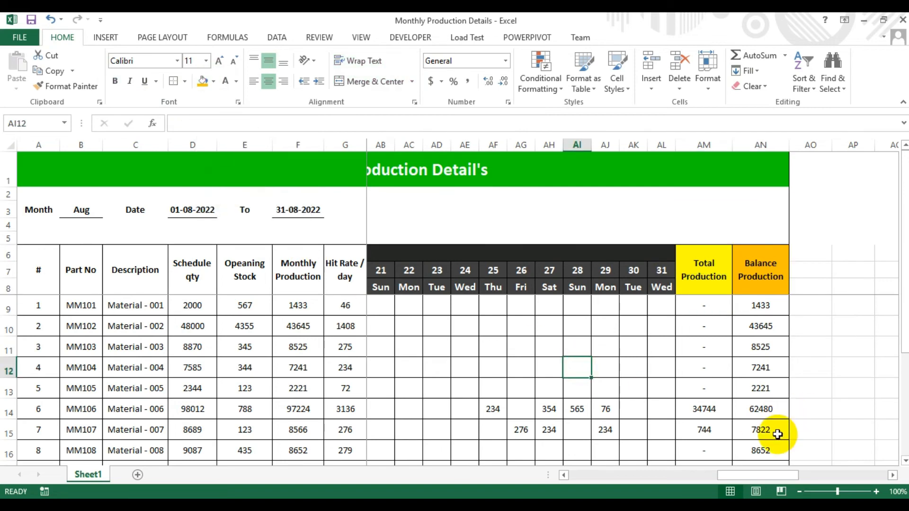
left_click_drag(783, 476, 573, 471)
scroll(720, 341, "down", 1)
scroll(722, 367, "up", 1)
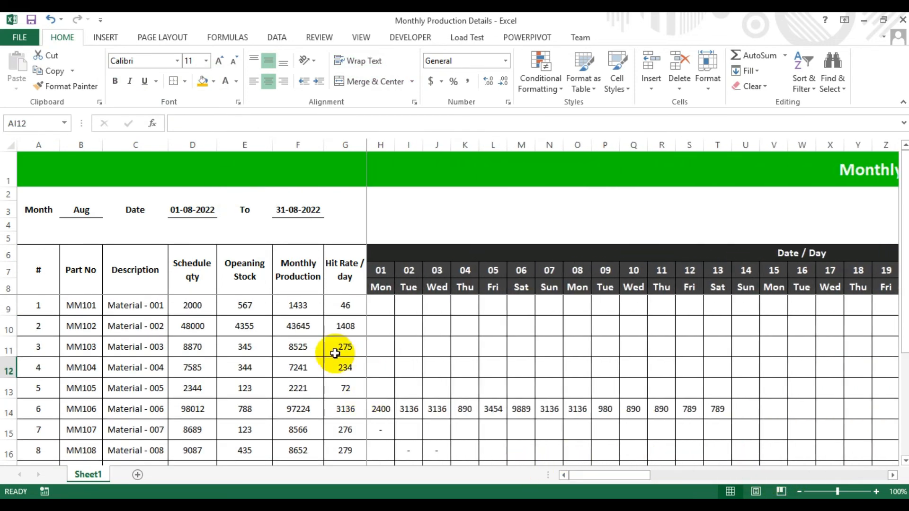
Fill the column headers A6:G8, from # to Hit Rate / day, with green and make their text white.
left_click_drag(43, 281, 345, 284)
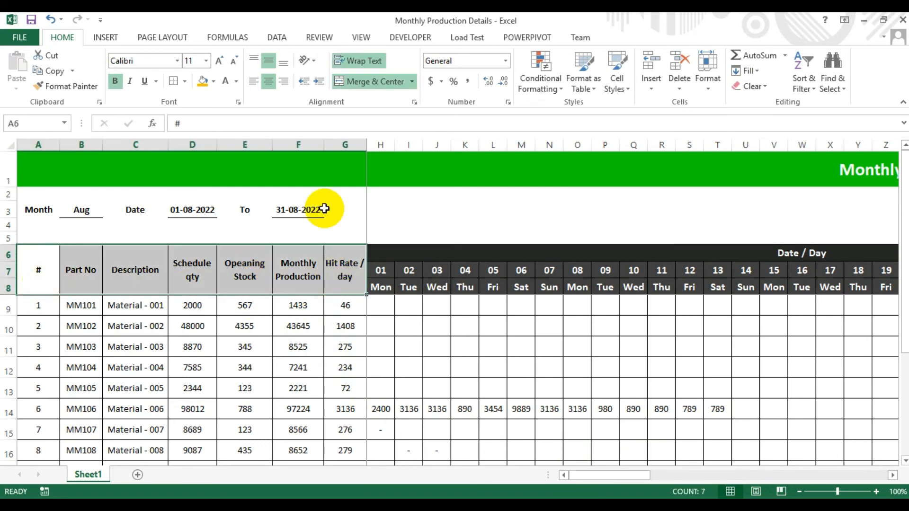
left_click(214, 82)
left_click(258, 186)
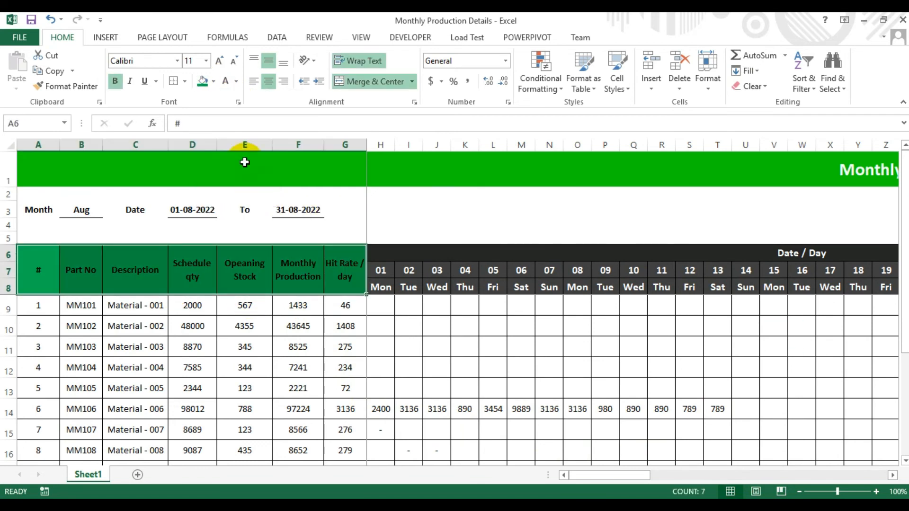
left_click(578, 365)
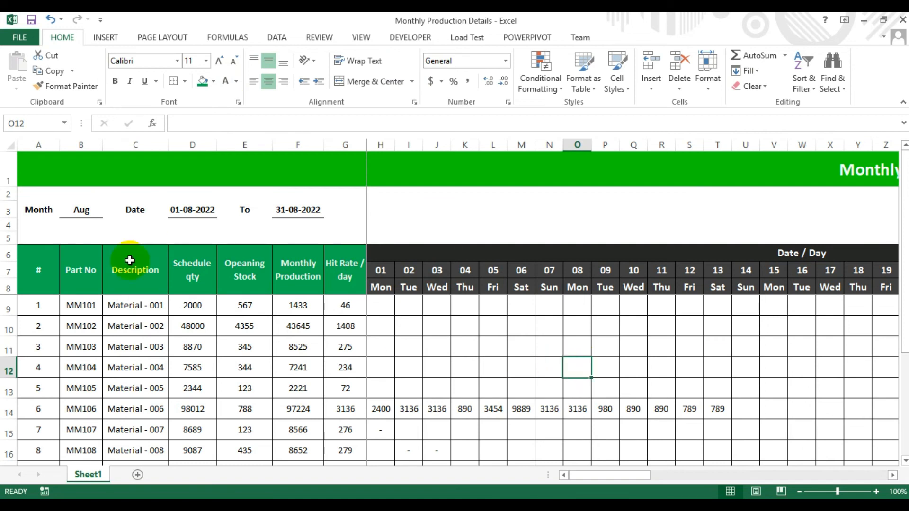
Increase the font size of the green column headers A6:G8 to 12.
left_click_drag(40, 269, 325, 255)
left_click(220, 64)
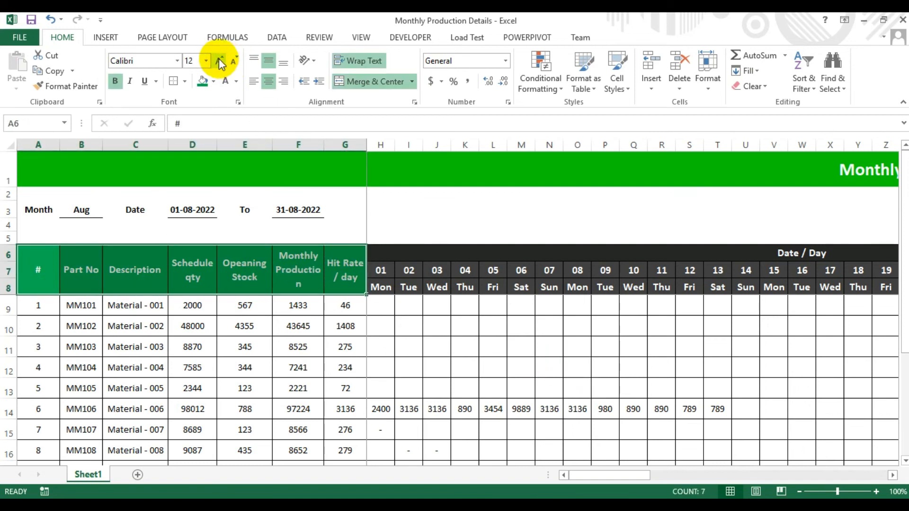
left_click(520, 306)
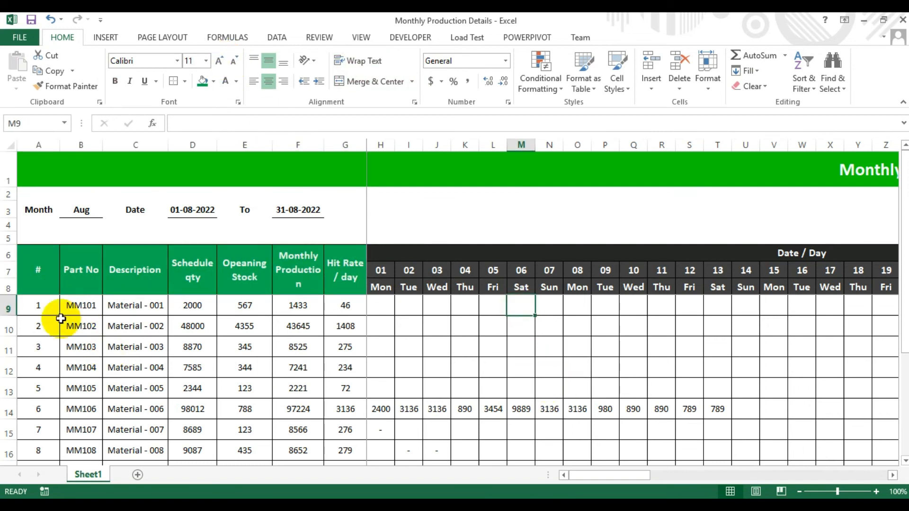
left_click_drag(55, 308, 126, 318)
scroll(124, 318, "down", 1)
scroll(122, 319, "down", 2)
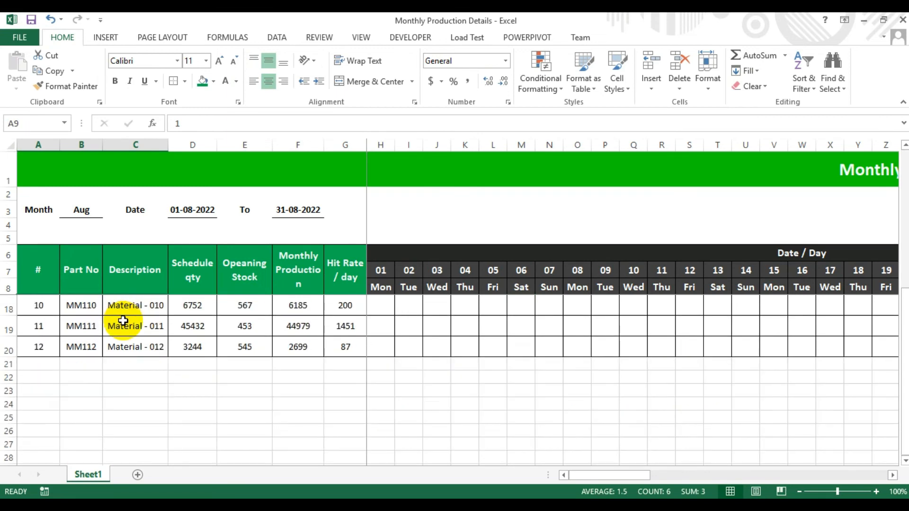
scroll(122, 321, "up", 3)
left_click(400, 325)
left_click_drag(589, 473, 753, 467)
left_click_drag(814, 476, 587, 469)
Enter 46 as the day 01 production of MM101 in H9 and fill it across the row through day 31 in AL9.
left_click(385, 306)
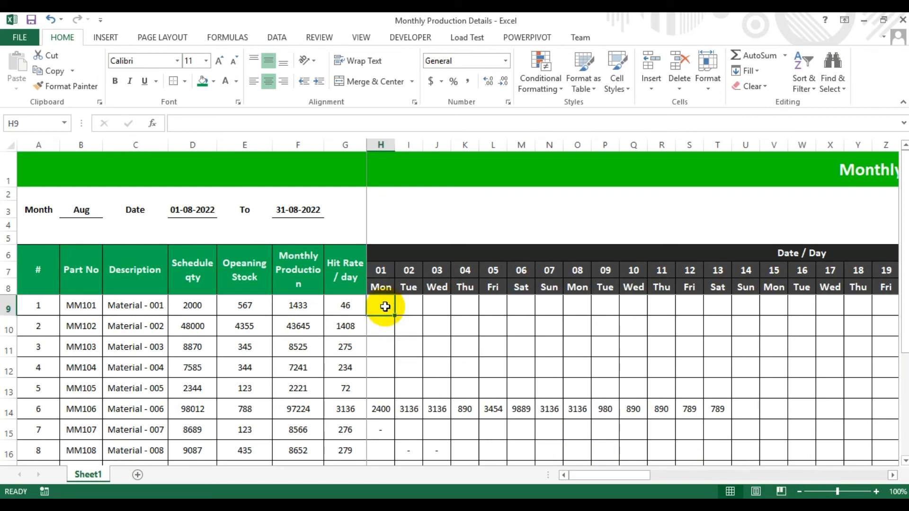
type("46")
key("Return")
left_click(388, 308)
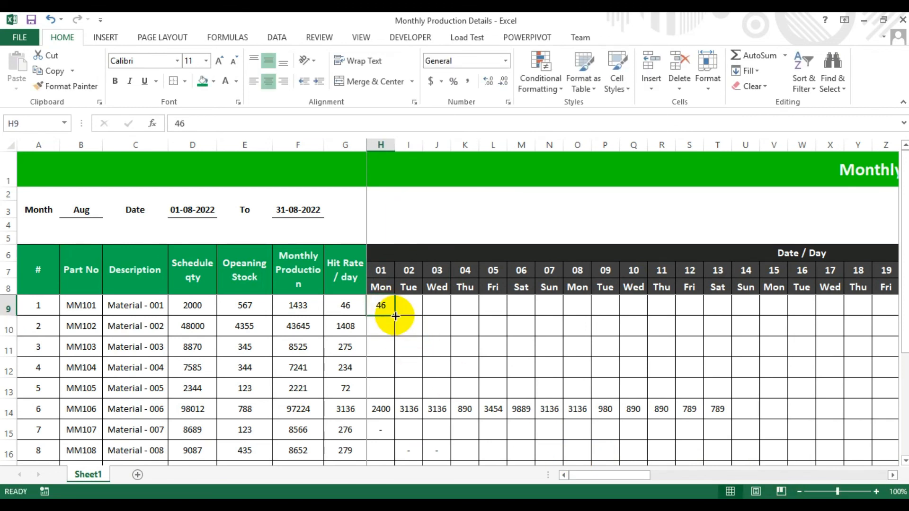
left_click_drag(394, 316, 743, 310)
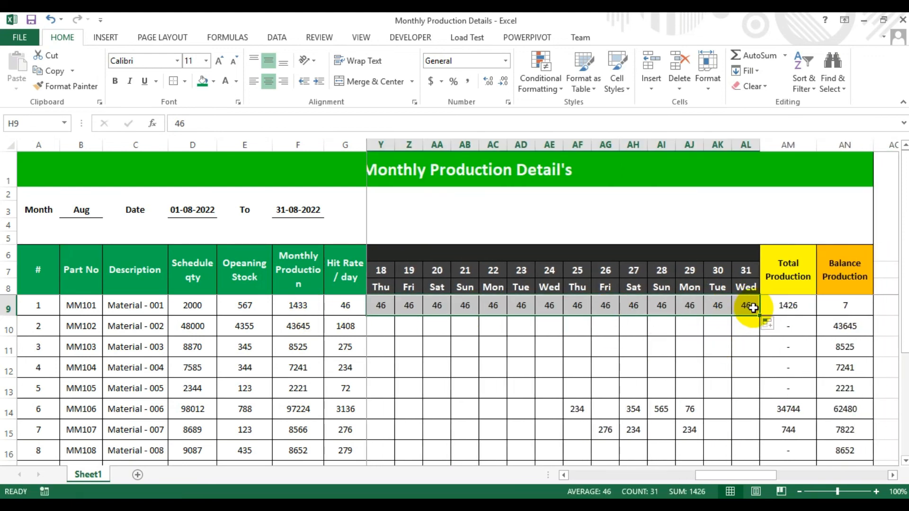
Enter 1408 as the day 01 production of MM102 in H10 and fill it across the row through day 31 in AL10.
left_click_drag(410, 346, 469, 338)
left_click(679, 475)
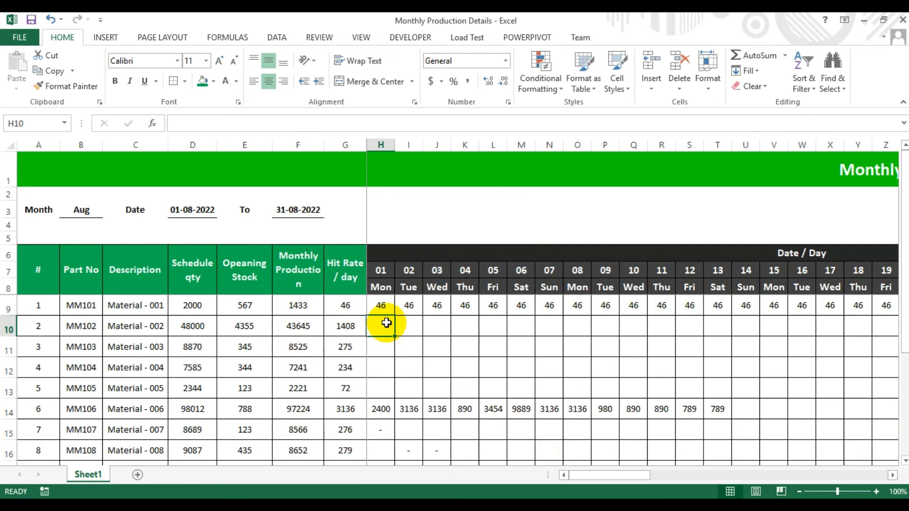
type("1408")
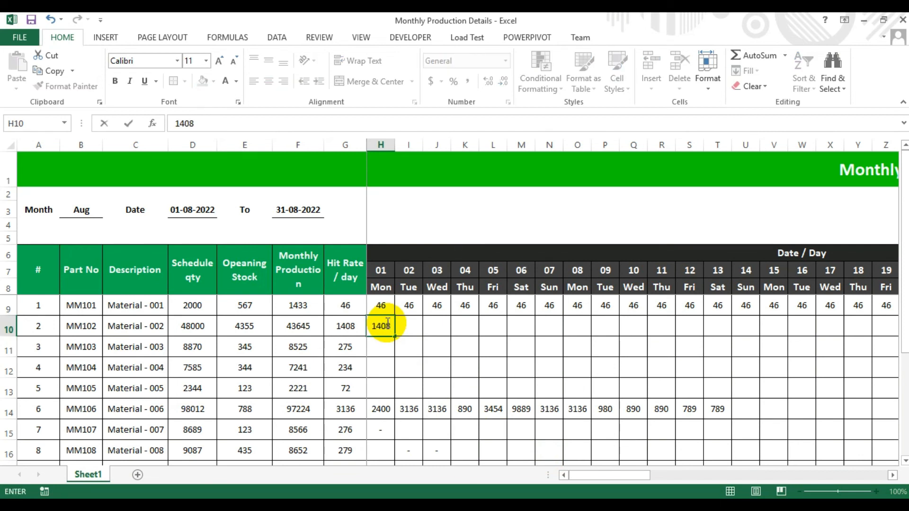
left_click(388, 329)
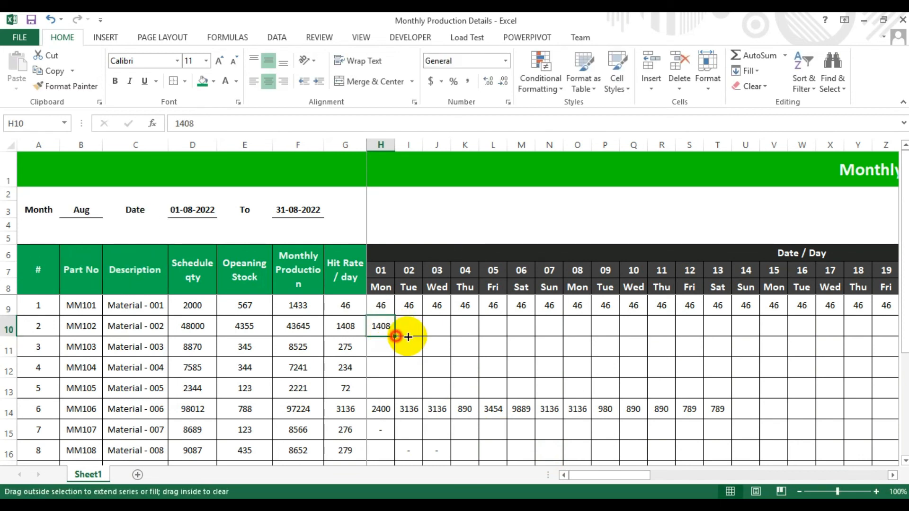
left_click_drag(396, 336, 745, 334)
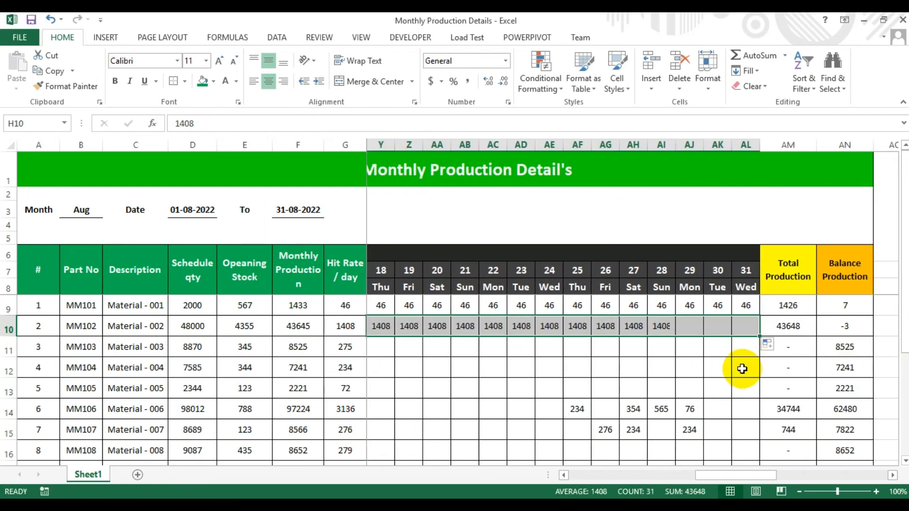
left_click(727, 371)
left_click_drag(731, 473, 596, 473)
left_click(380, 348)
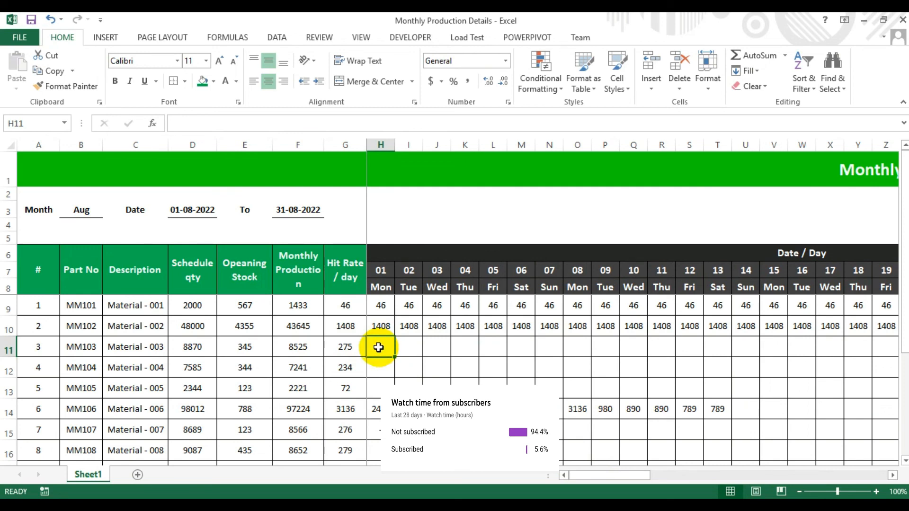
left_click_drag(596, 475, 599, 426)
scroll(557, 322, "down", 1, "ctrl")
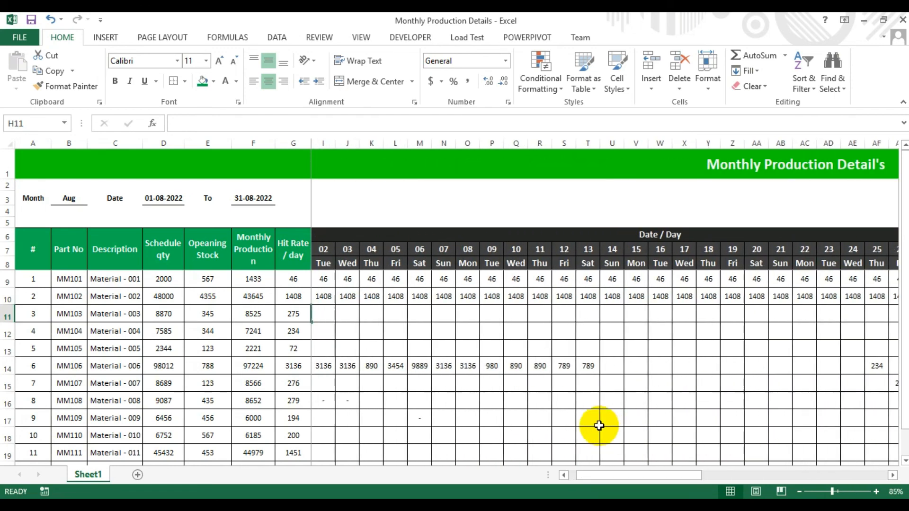